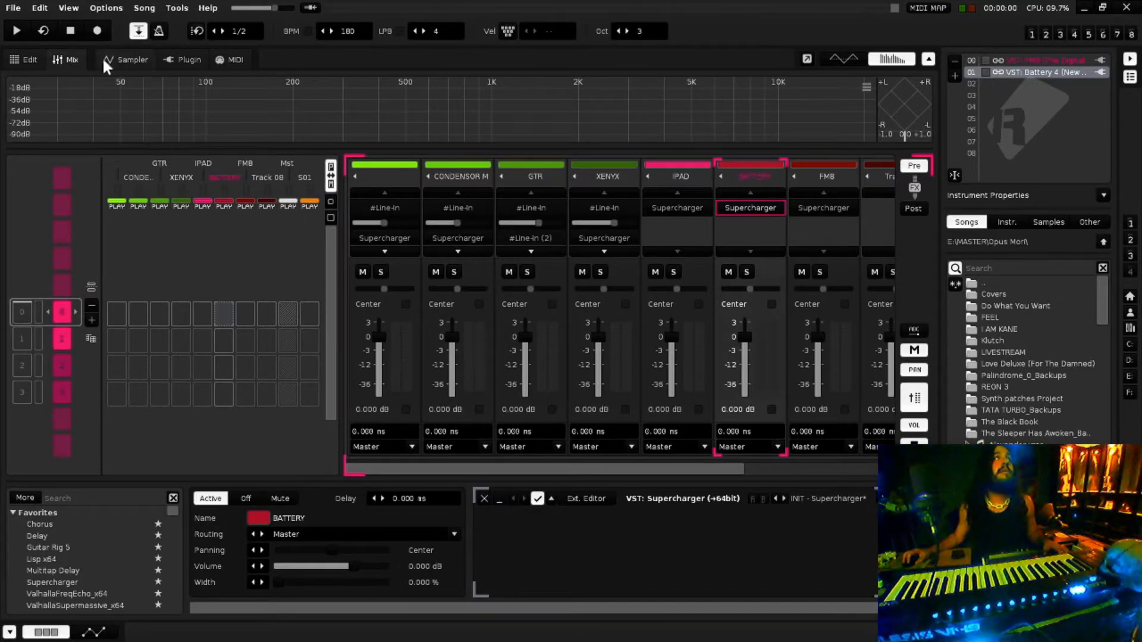
Check the Battery 4 instrument, return to the pattern editor and start recording a live drum part on the BATTERY track.
{"action": "left_click", "coordinate": [126, 59]}
{"action": "left_click", "coordinate": [186, 59]}
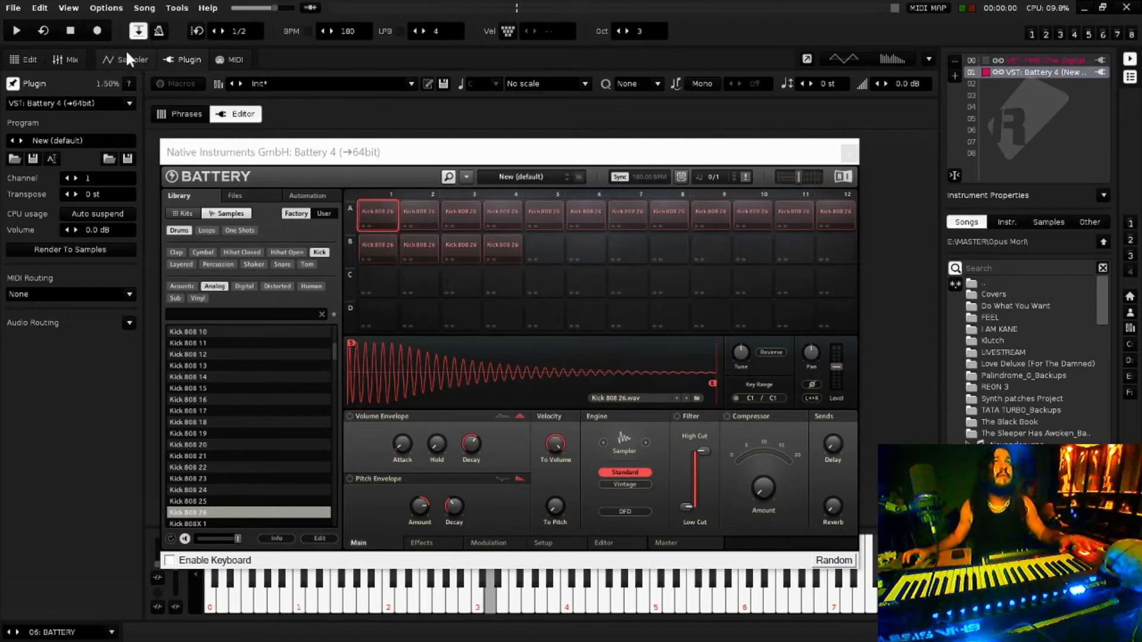
{"action": "left_click", "coordinate": [27, 63]}
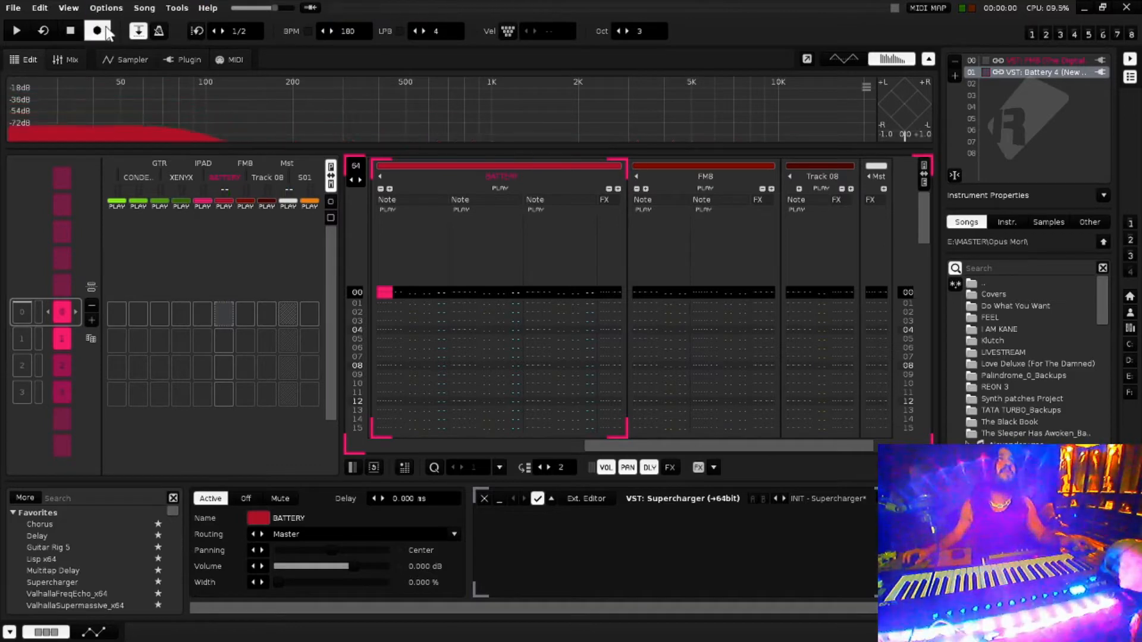
{"action": "left_click", "coordinate": [16, 31]}
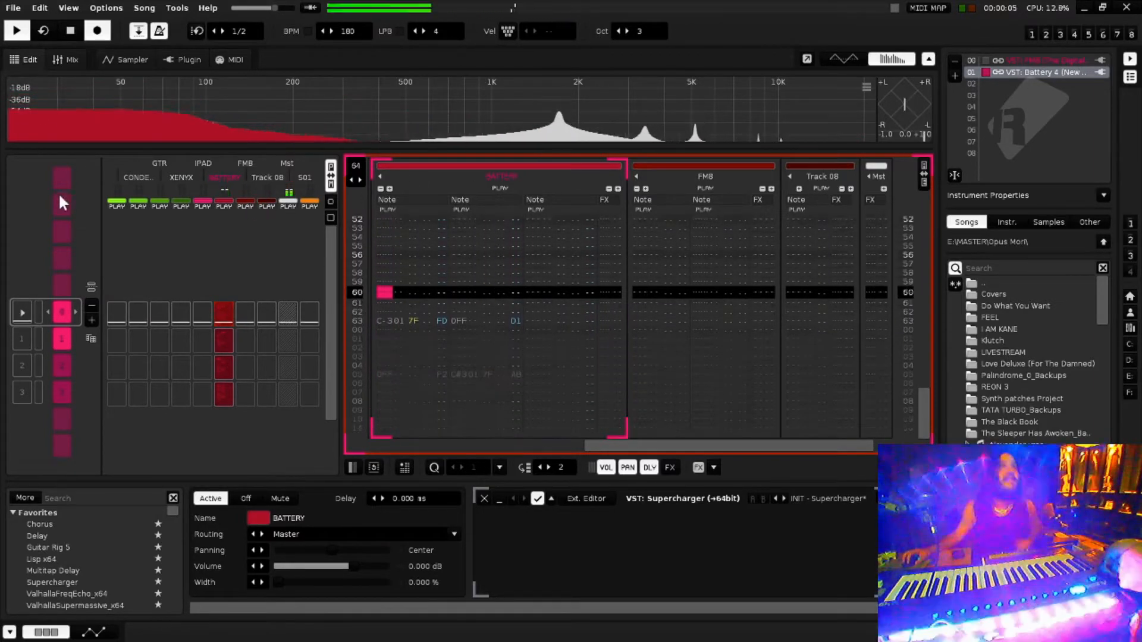
Open Battery 4 and replace the sample in cell B1 with Kick 808 1.
{"action": "double_click", "coordinate": [1043, 71]}
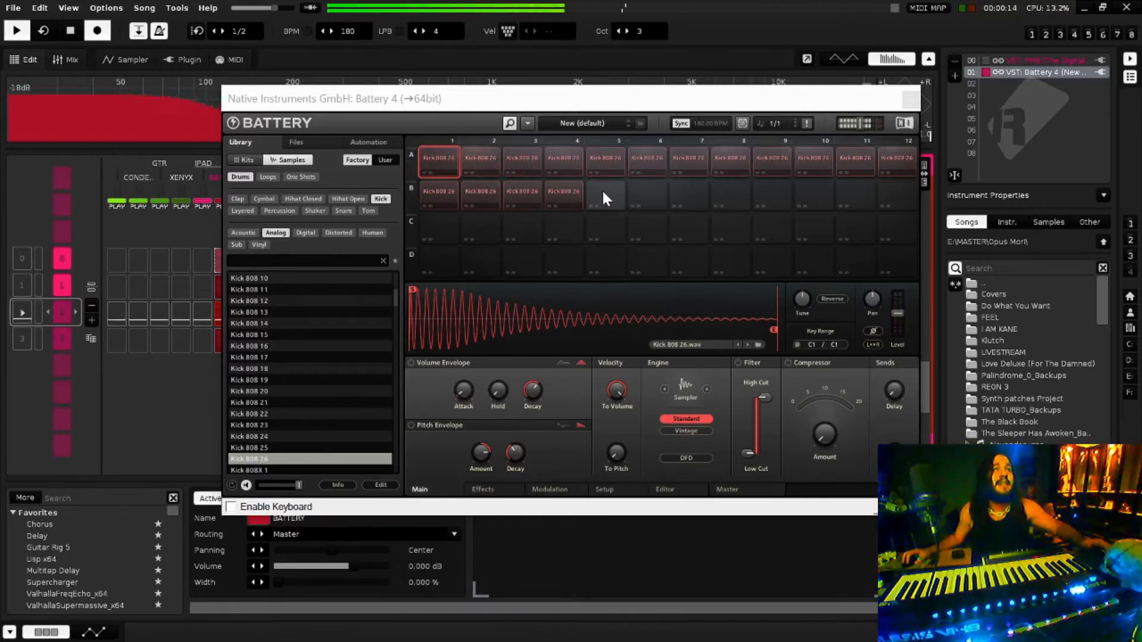
{"action": "left_click", "coordinate": [447, 194]}
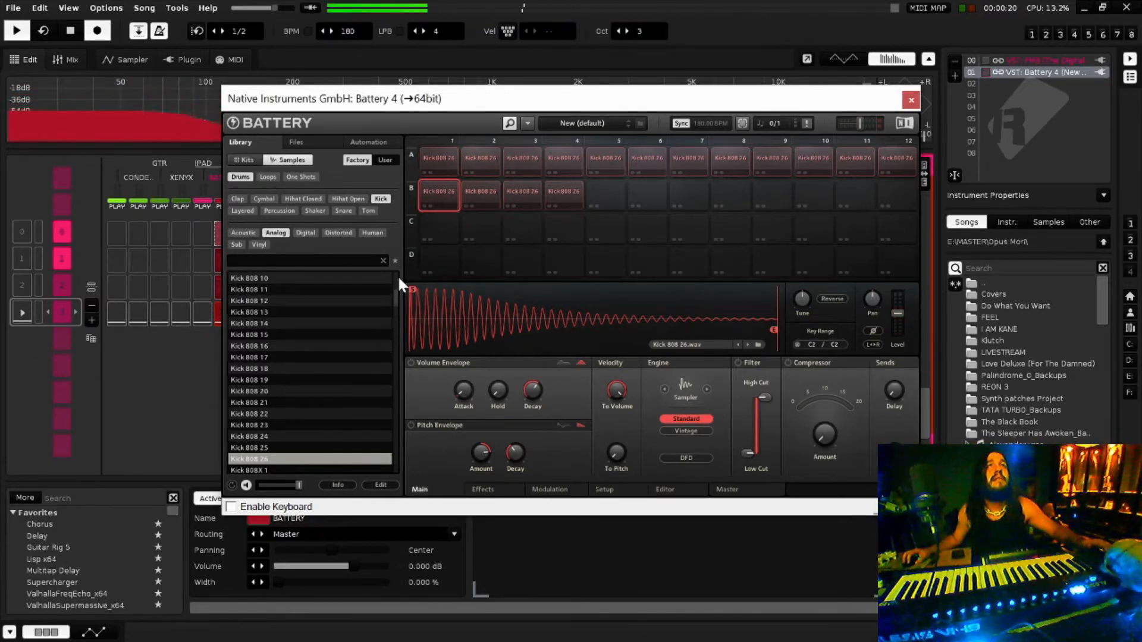
{"action": "left_click_drag", "start_coordinate": [395, 292], "coordinate": [393, 277]}
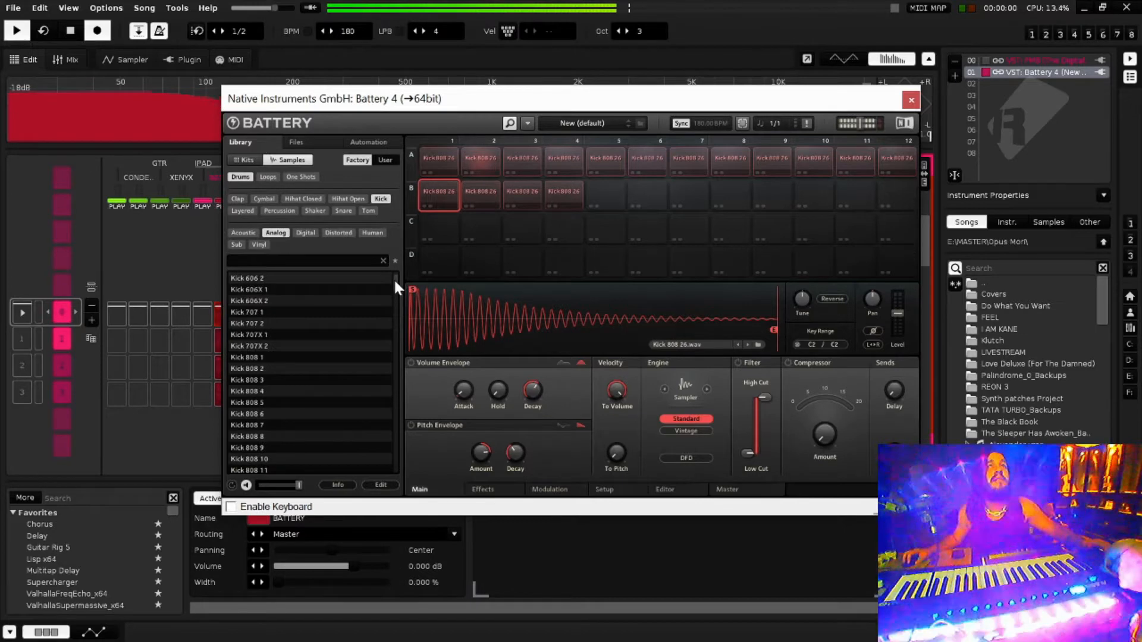
{"action": "left_click", "coordinate": [266, 357]}
{"action": "left_click_drag", "start_coordinate": [264, 366], "coordinate": [441, 188]}
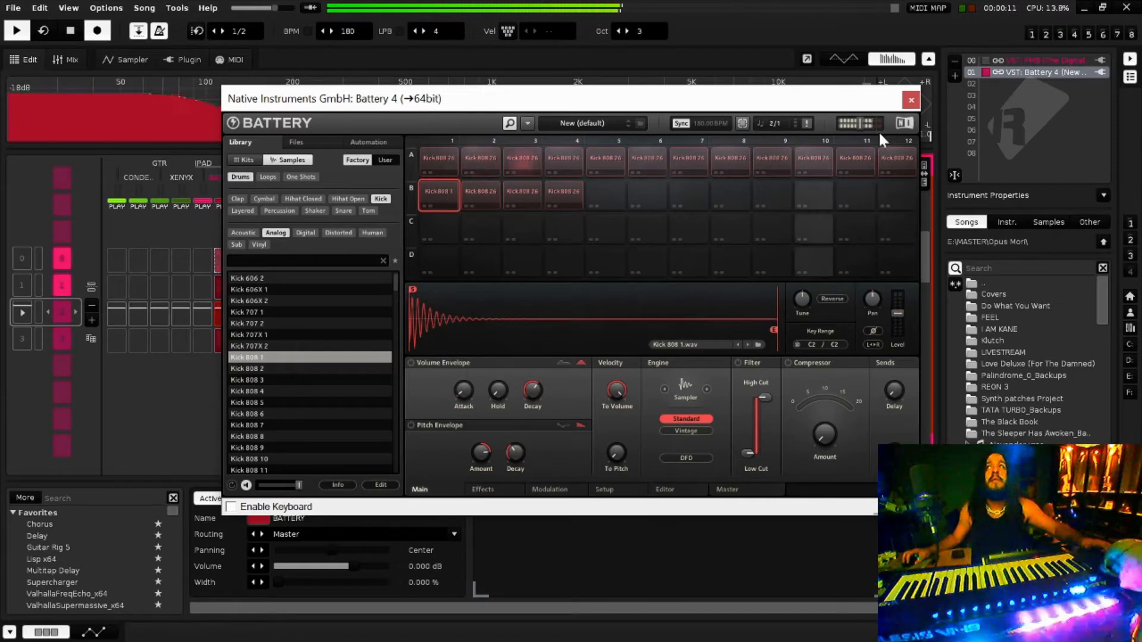
Undo the latest live recordings and cut cell B1 in Battery 4.
{"action": "right_click", "coordinate": [433, 192]}
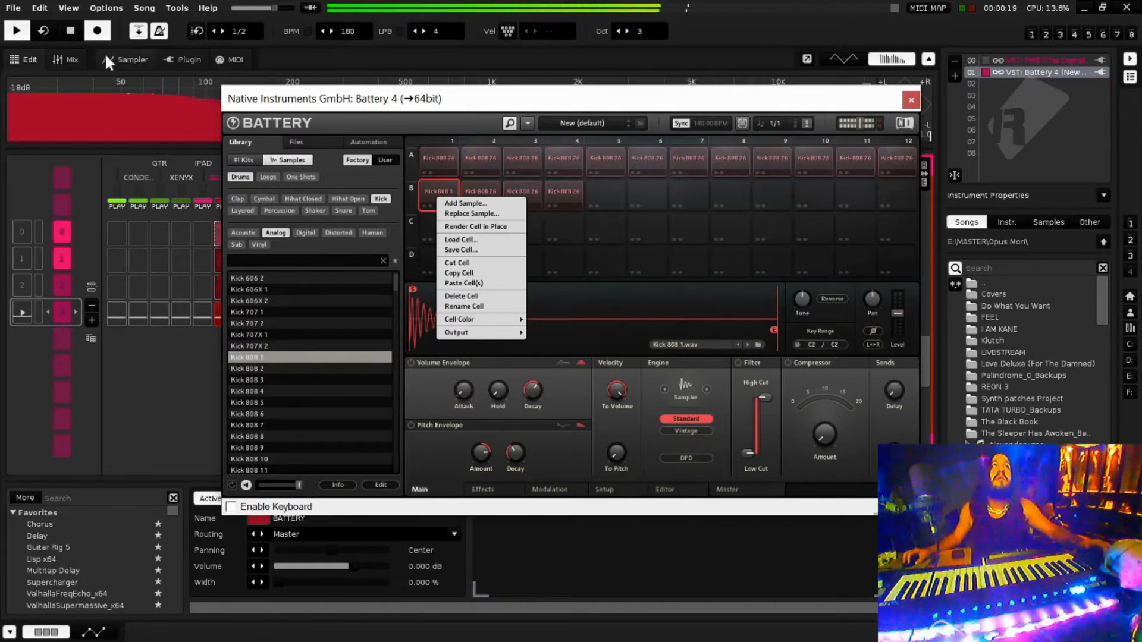
{"action": "left_click", "coordinate": [40, 8]}
{"action": "left_click", "coordinate": [39, 26]}
{"action": "left_click", "coordinate": [40, 10]}
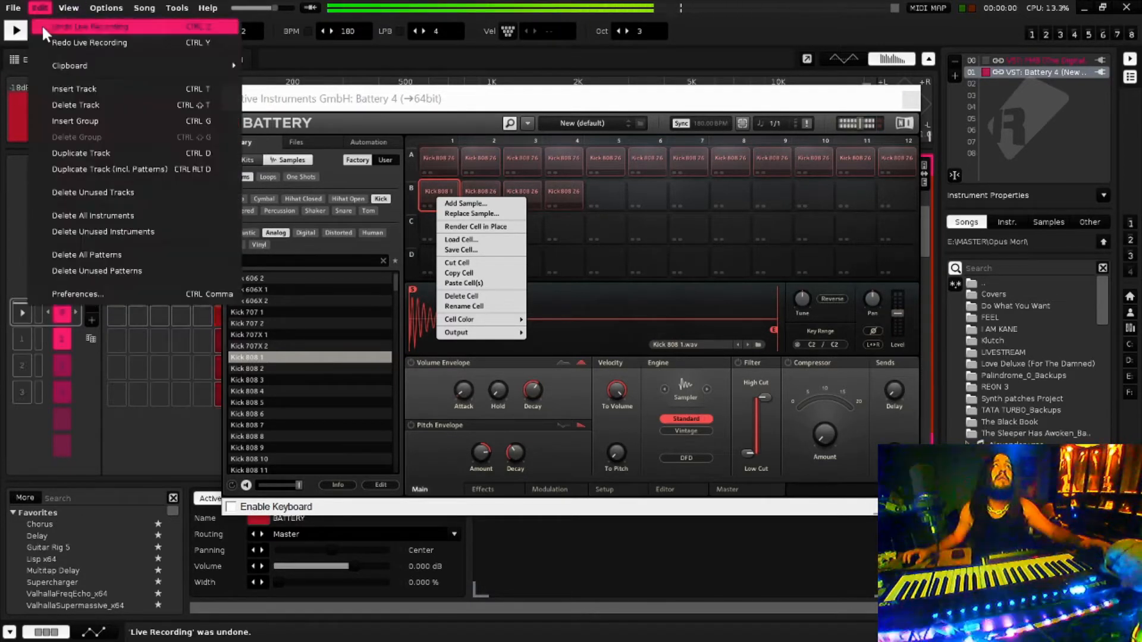
{"action": "left_click", "coordinate": [43, 26]}
{"action": "left_click", "coordinate": [43, 9]}
{"action": "left_click", "coordinate": [40, 21]}
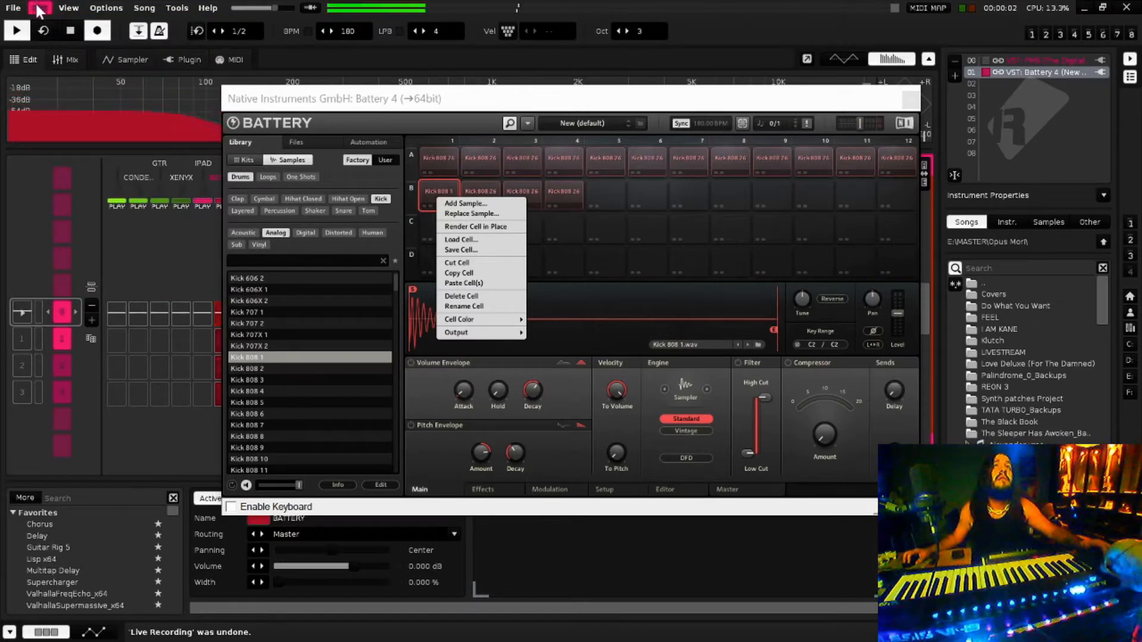
{"action": "left_click", "coordinate": [444, 263]}
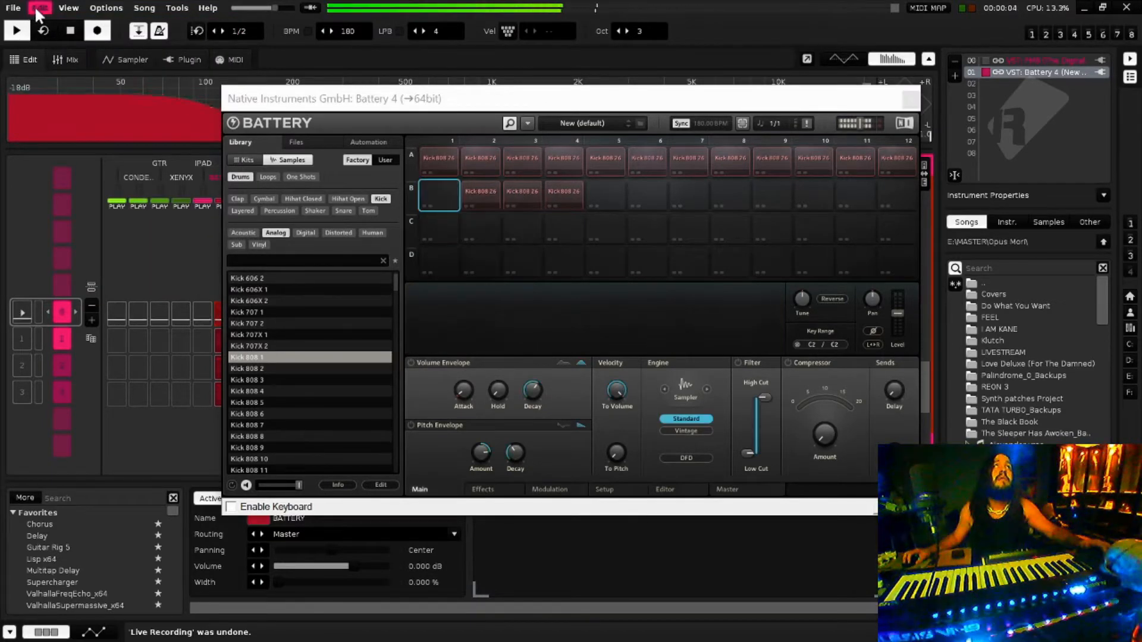
Move the Battery 4 window aside and close it to return to the pattern editor.
{"action": "left_click", "coordinate": [39, 8]}
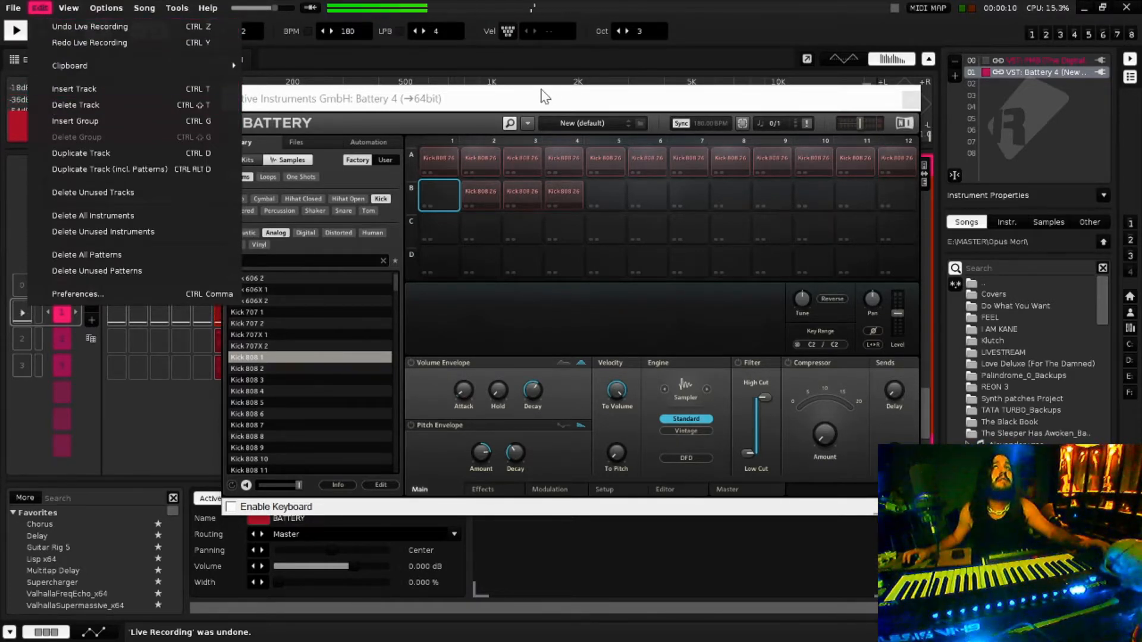
{"action": "left_click", "coordinate": [37, 9]}
{"action": "left_click_drag", "start_coordinate": [536, 101], "coordinate": [643, 125]}
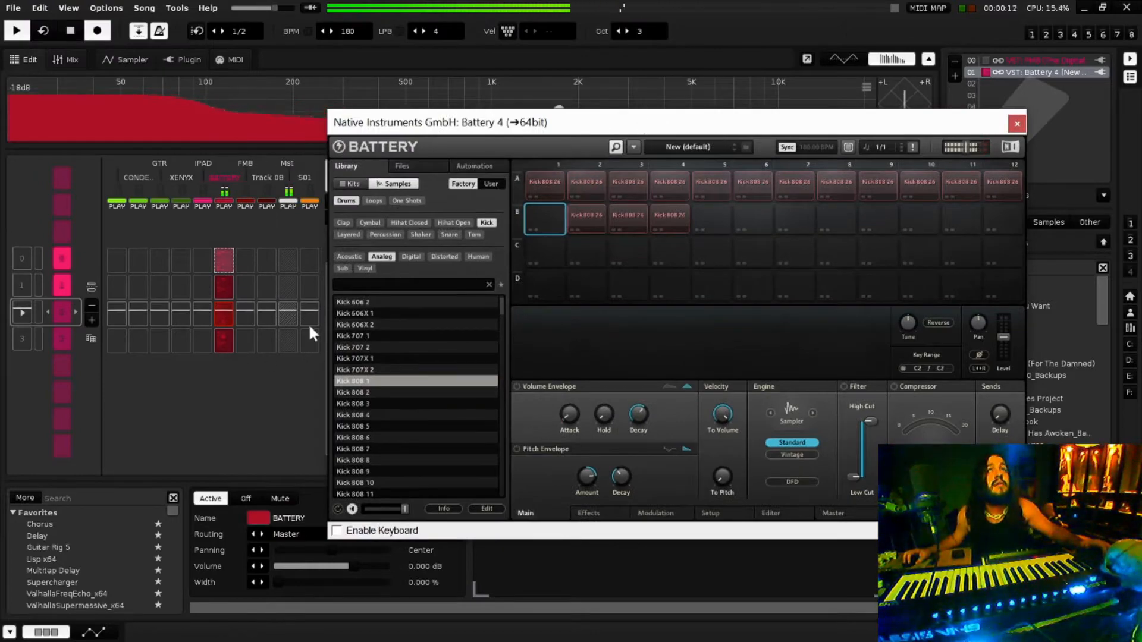
{"action": "left_click", "coordinate": [1017, 123]}
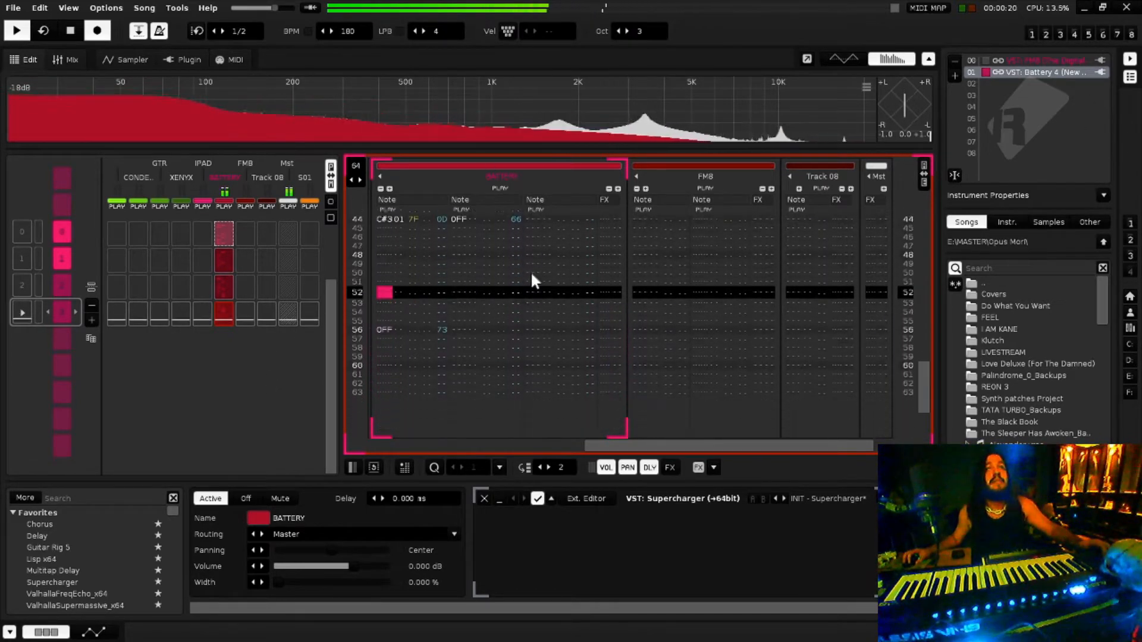
Load a new Battery 4 instance into instrument slot 02 and paste the cut kick cell into cell A1.
{"action": "left_click", "coordinate": [991, 81]}
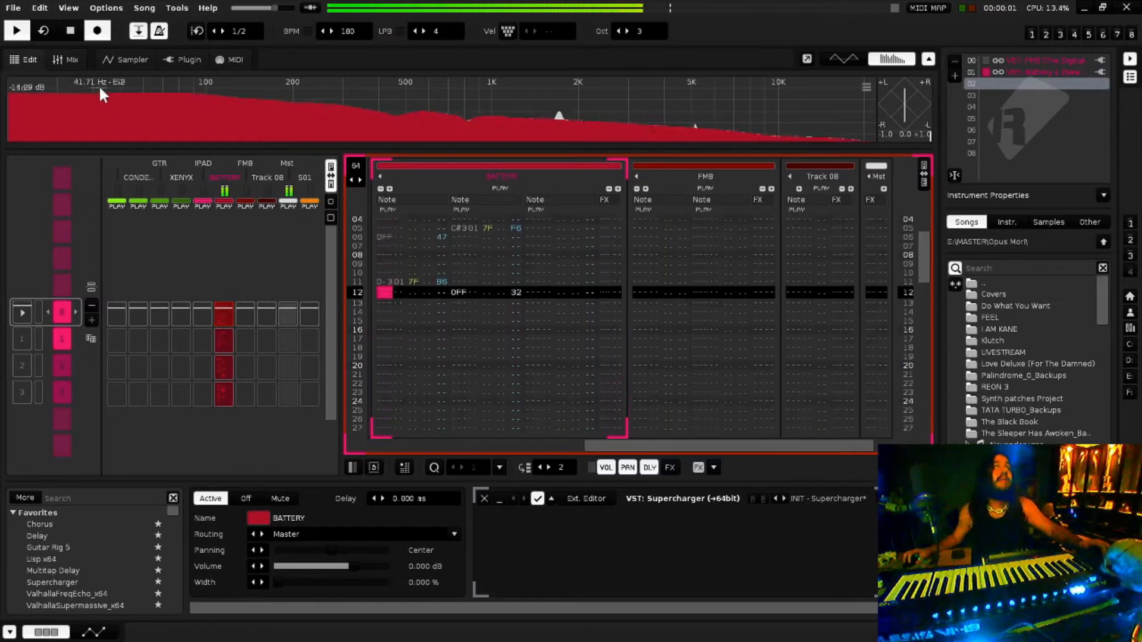
{"action": "left_click", "coordinate": [142, 61]}
{"action": "left_click", "coordinate": [170, 57]}
{"action": "left_click", "coordinate": [140, 58]}
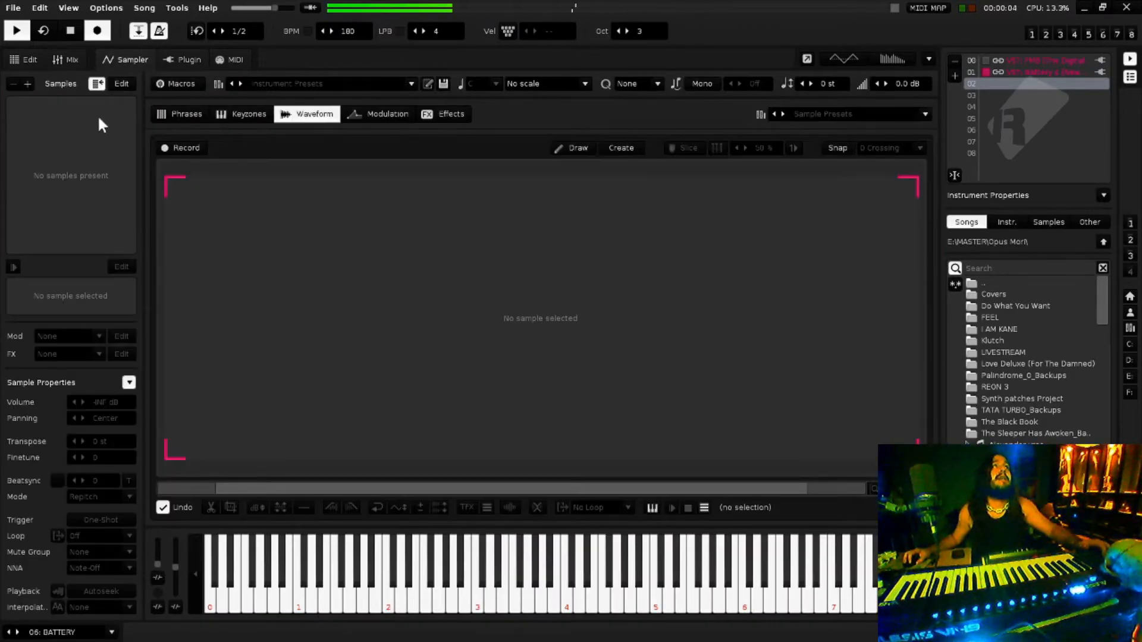
{"action": "left_click", "coordinate": [176, 61]}
{"action": "left_click", "coordinate": [128, 104]}
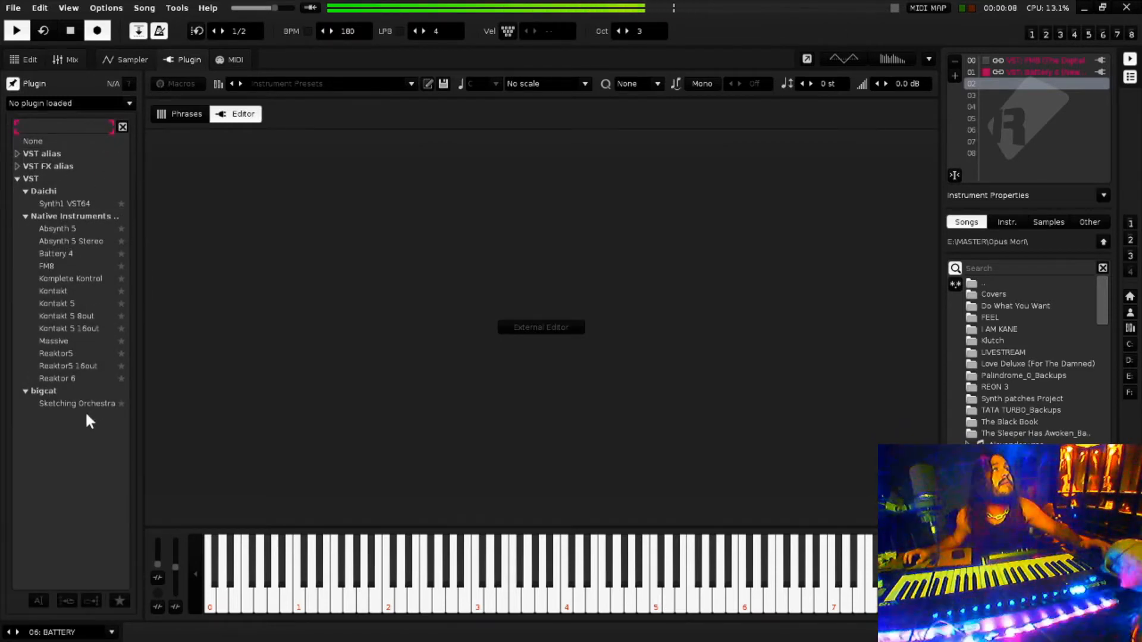
{"action": "left_click", "coordinate": [63, 253]}
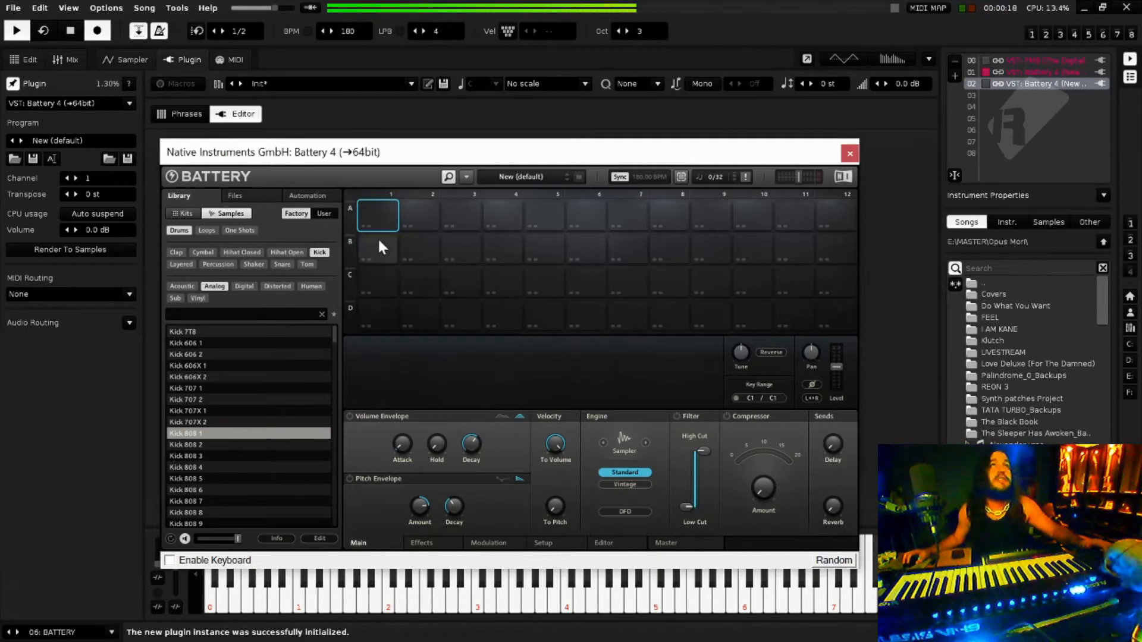
{"action": "right_click", "coordinate": [382, 214]}
{"action": "left_click", "coordinate": [403, 301]}
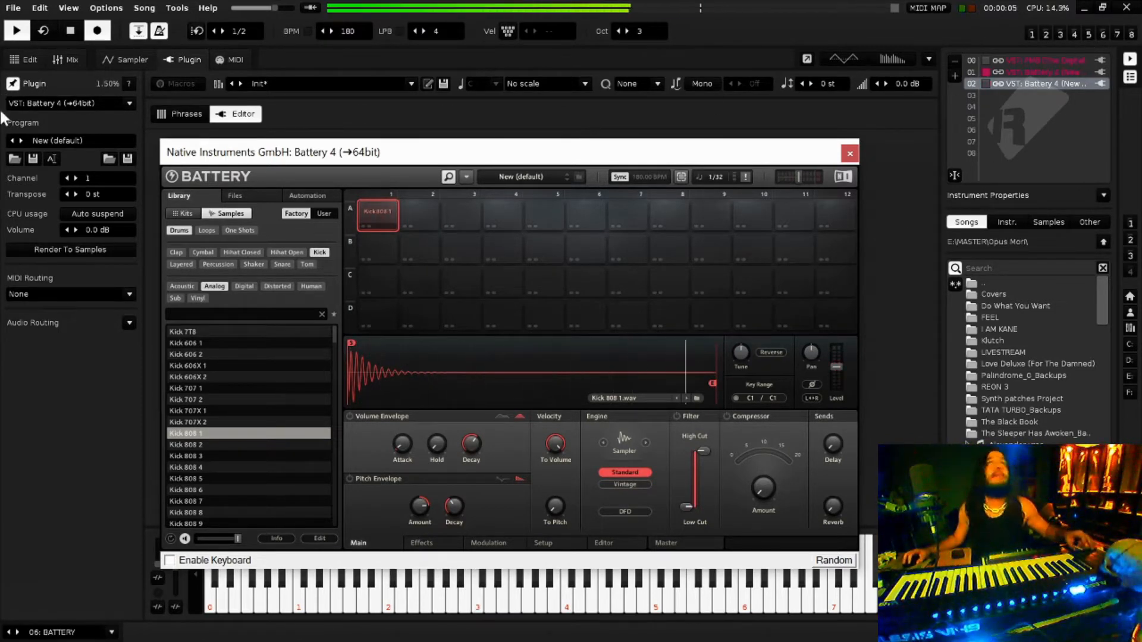
Record a live kick part with instrument 02 on the first track of the pattern and stop playback.
{"action": "left_click", "coordinate": [15, 62]}
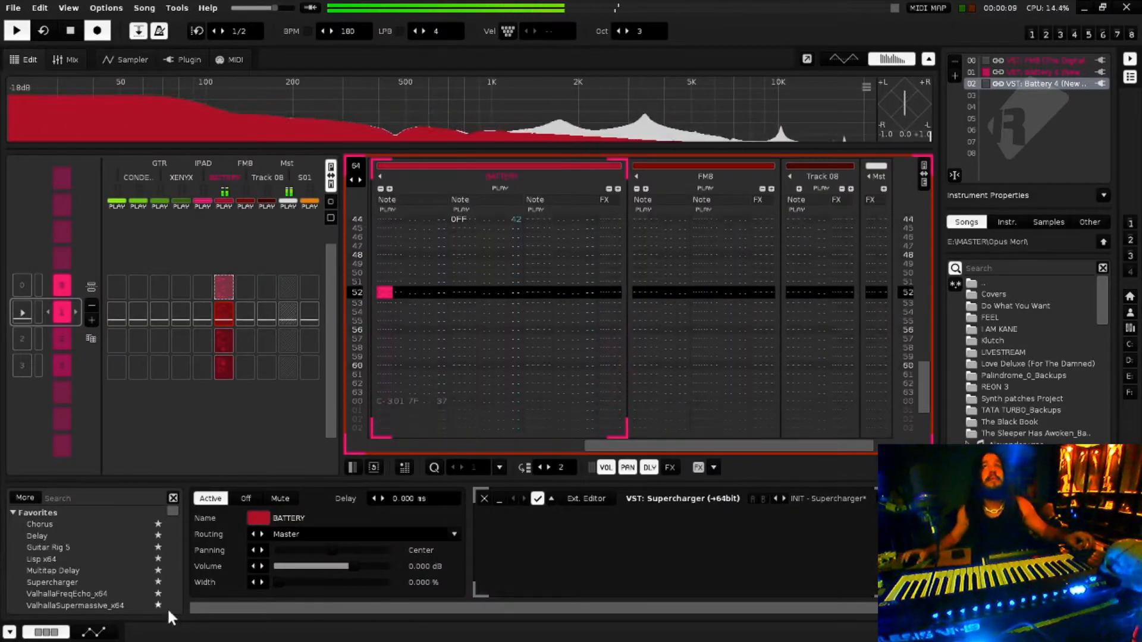
{"action": "left_click", "coordinate": [117, 161]}
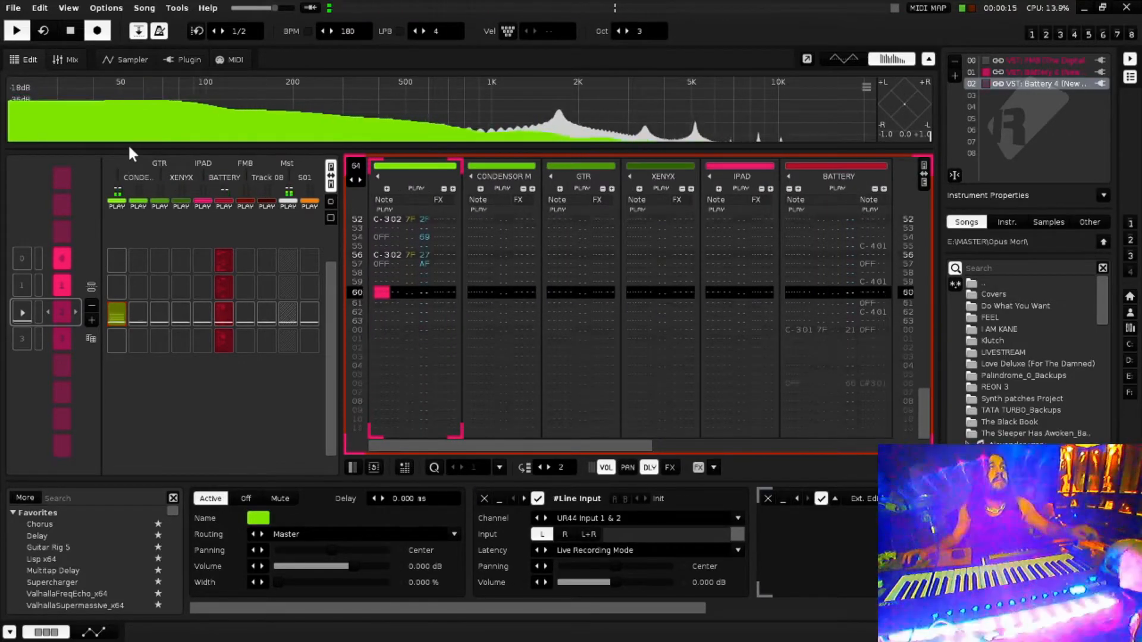
{"action": "left_click", "coordinate": [71, 30]}
Undo the live recordings on the first track and the Battery 4 assignment in instrument slot 02.
{"action": "left_click", "coordinate": [37, 8]}
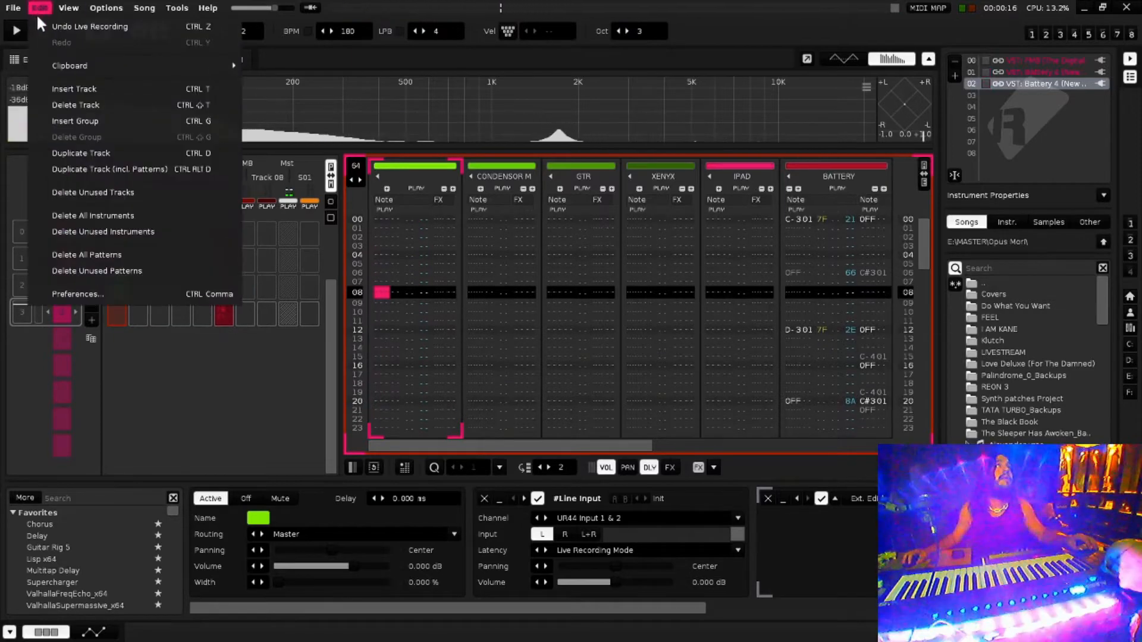
{"action": "left_click", "coordinate": [47, 27]}
{"action": "left_click", "coordinate": [40, 9]}
{"action": "left_click", "coordinate": [38, 28]}
{"action": "left_click", "coordinate": [38, 10]}
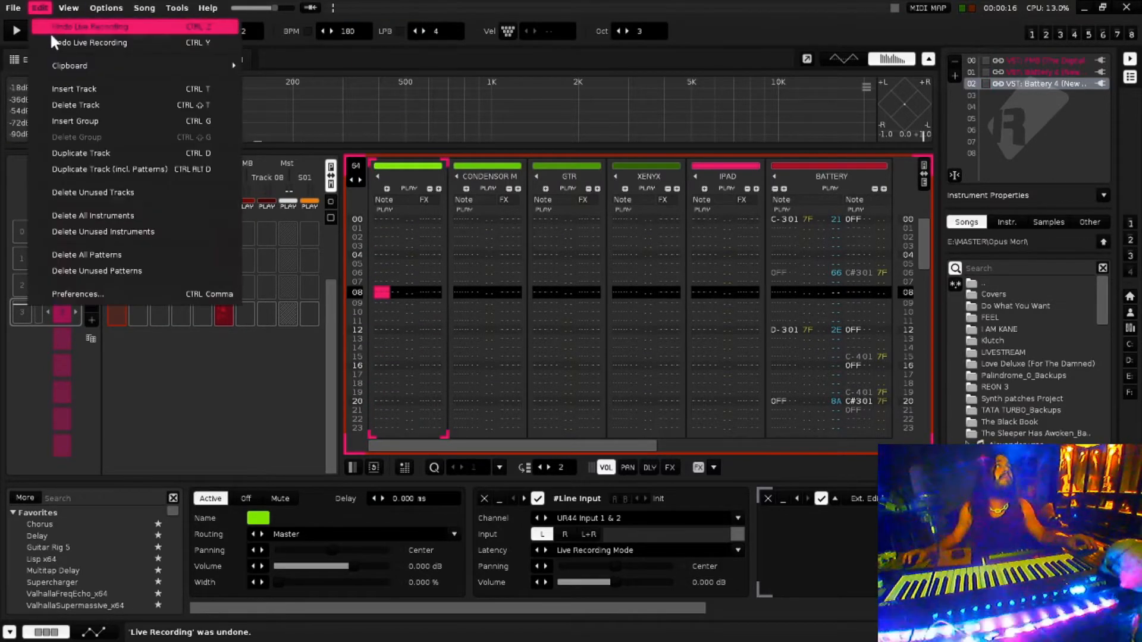
{"action": "left_click", "coordinate": [51, 30]}
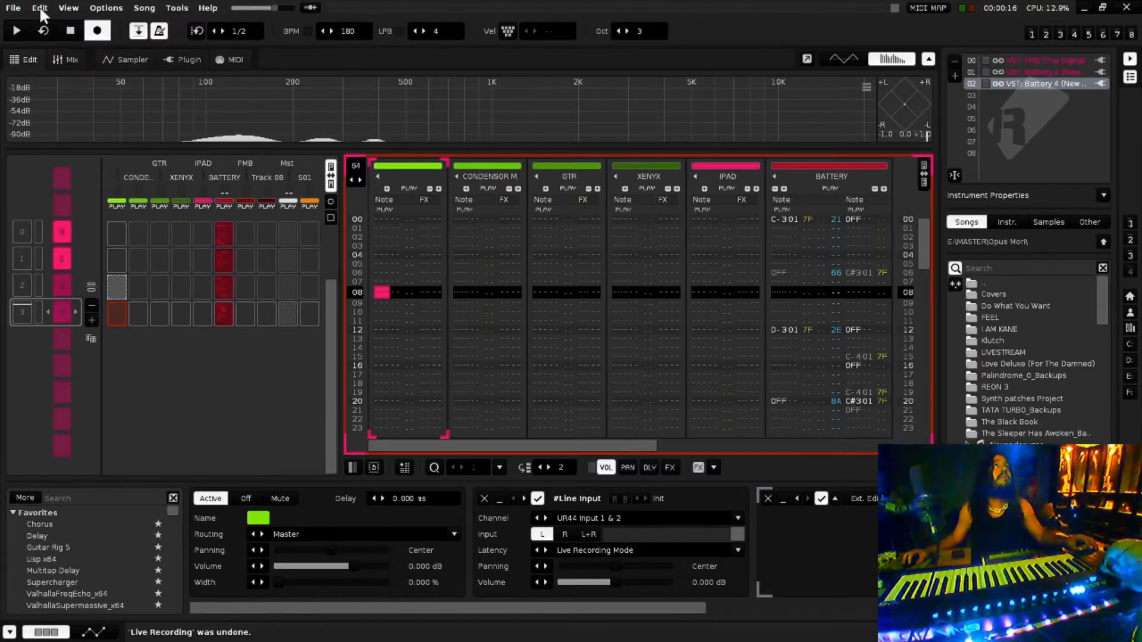
{"action": "left_click", "coordinate": [39, 11]}
{"action": "left_click", "coordinate": [39, 25]}
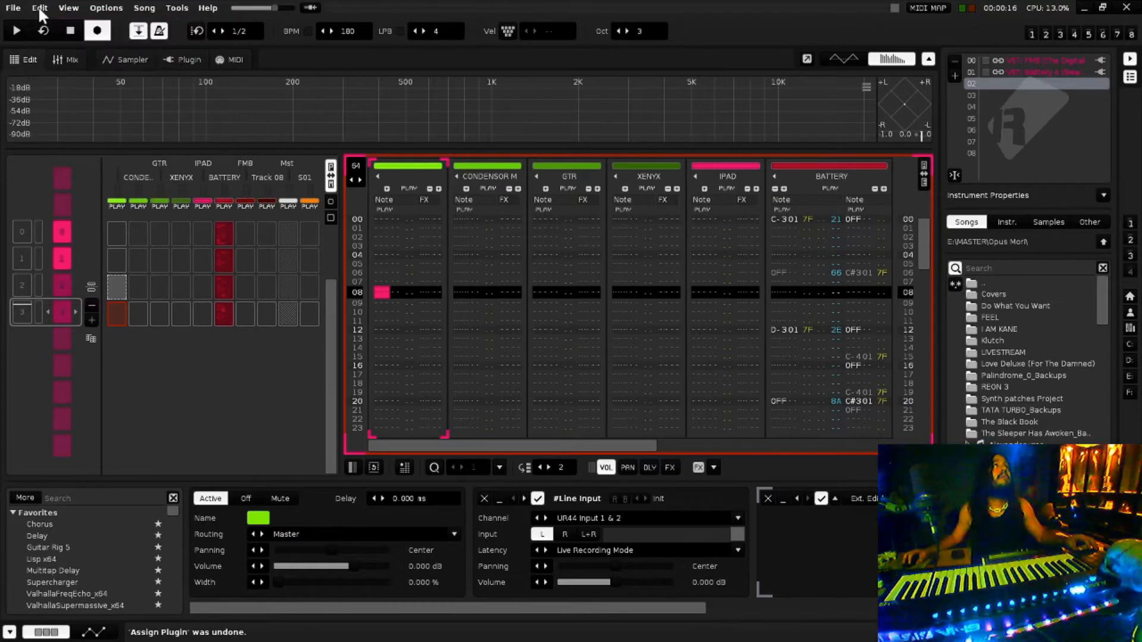
Undo the preceding series of live recordings on the BATTERY track, and redo the last one undone.
{"action": "left_click", "coordinate": [39, 10]}
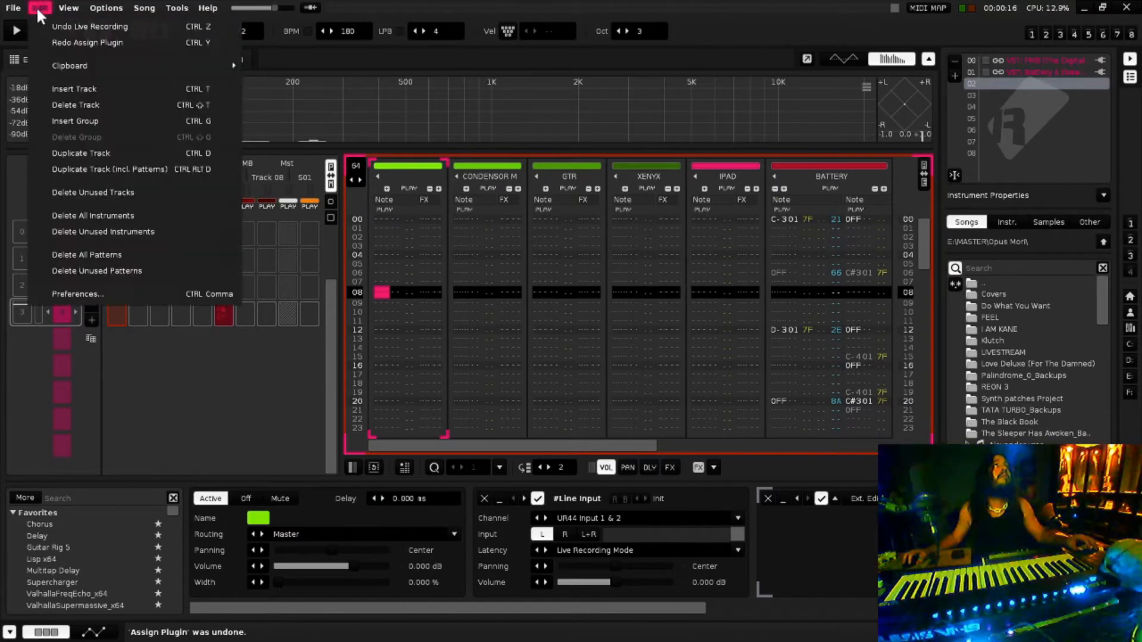
{"action": "left_click", "coordinate": [39, 25]}
{"action": "left_click", "coordinate": [38, 7]}
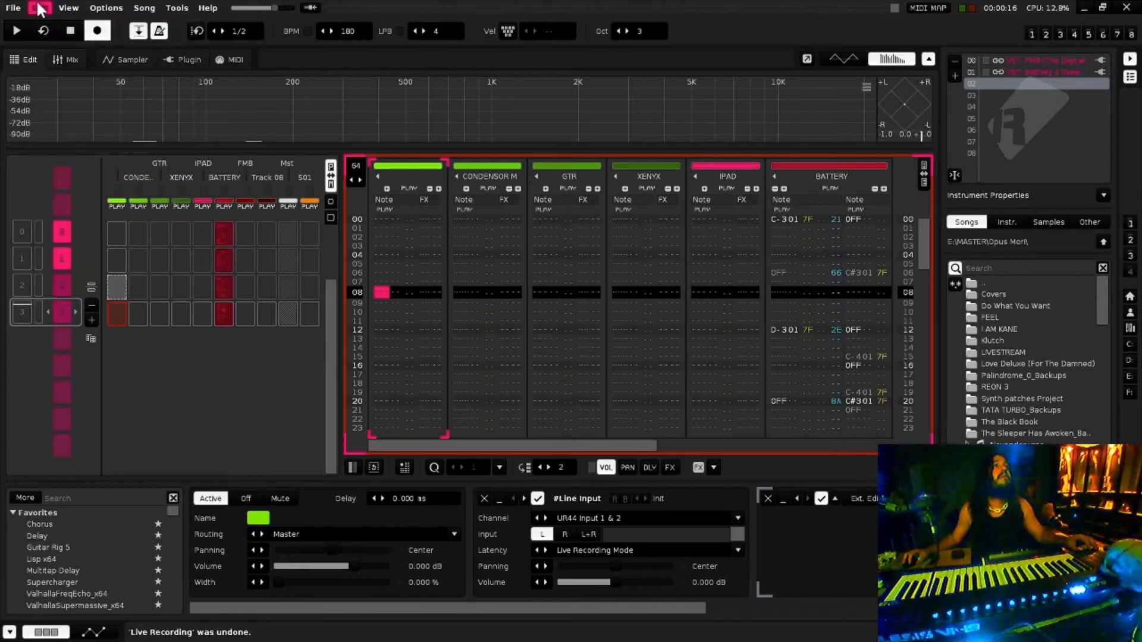
{"action": "left_click", "coordinate": [36, 24]}
{"action": "left_click", "coordinate": [37, 6]}
{"action": "left_click", "coordinate": [38, 21]}
{"action": "left_click", "coordinate": [37, 6]}
{"action": "left_click", "coordinate": [39, 24]}
{"action": "left_click", "coordinate": [37, 7]}
{"action": "left_click", "coordinate": [37, 25]}
{"action": "left_click", "coordinate": [37, 9]}
{"action": "left_click", "coordinate": [38, 24]}
{"action": "left_click", "coordinate": [38, 8]}
{"action": "left_click", "coordinate": [36, 24]}
{"action": "left_click", "coordinate": [37, 8]}
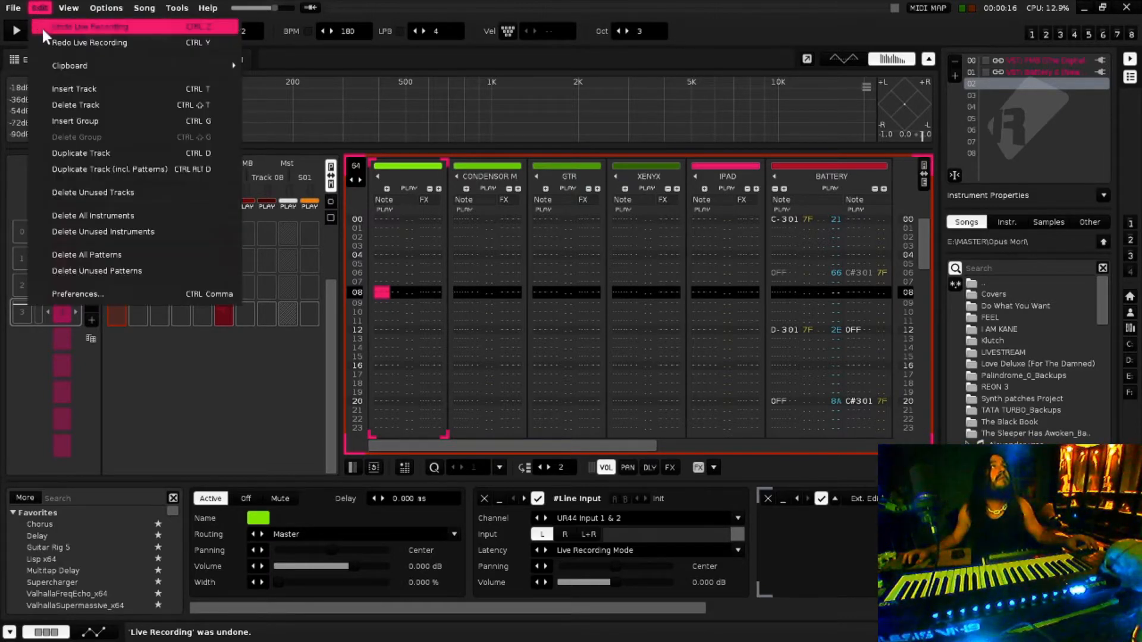
{"action": "left_click", "coordinate": [46, 44]}
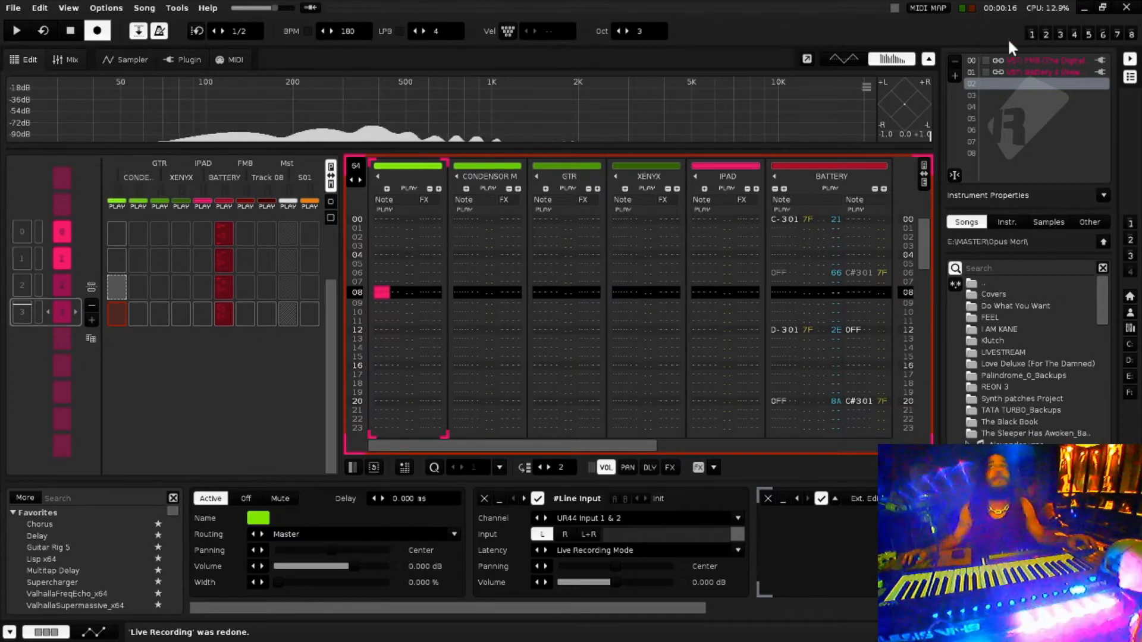
Load a new Battery 4 instance into the empty instrument slot 02.
{"action": "right_click", "coordinate": [1004, 83]}
{"action": "left_click", "coordinate": [164, 57]}
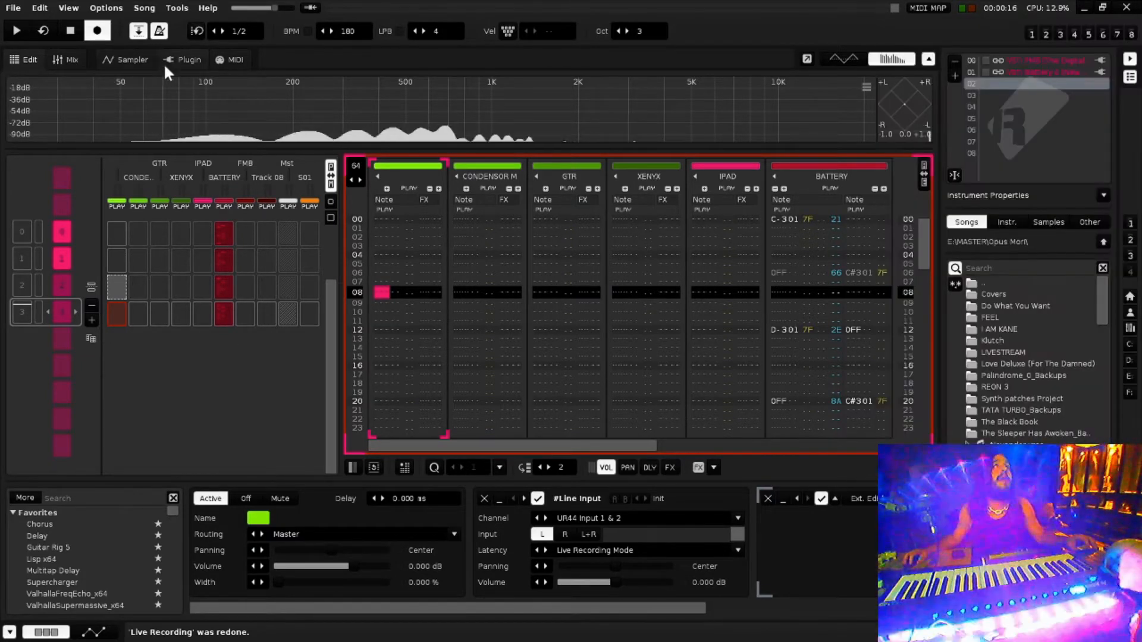
{"action": "left_click", "coordinate": [178, 60]}
{"action": "left_click", "coordinate": [129, 103]}
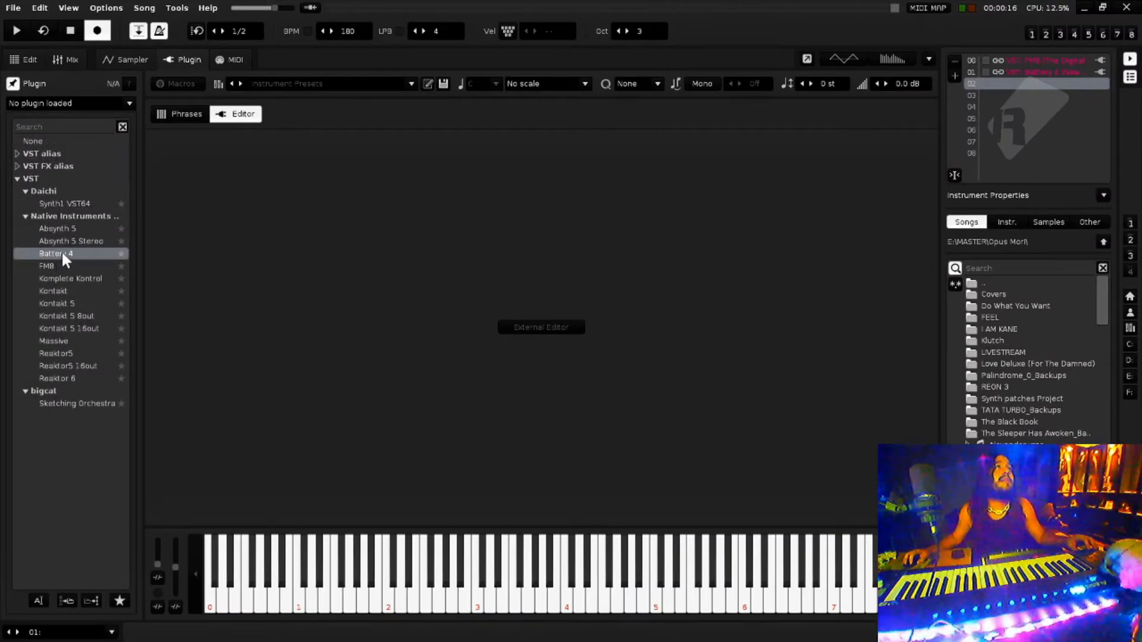
{"action": "double_click", "coordinate": [62, 254]}
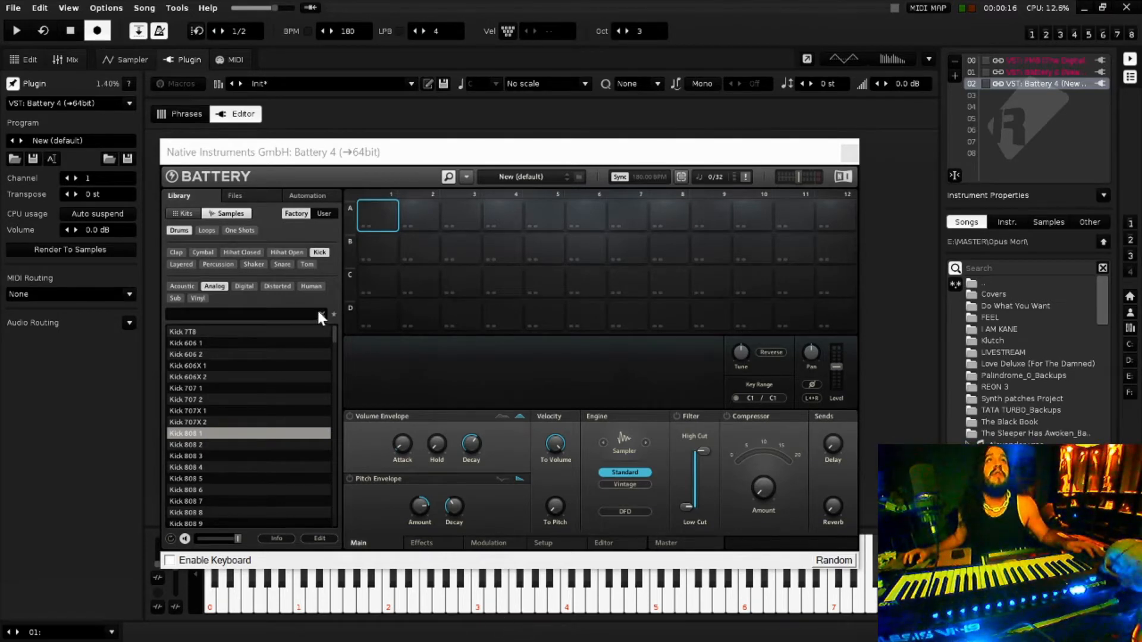
Assign the Kick 808 1 sample to cell A1 of the new Battery 4 instance.
{"action": "scroll", "coordinate": [335, 342], "scroll_direction": "down", "scroll_amount": 4}
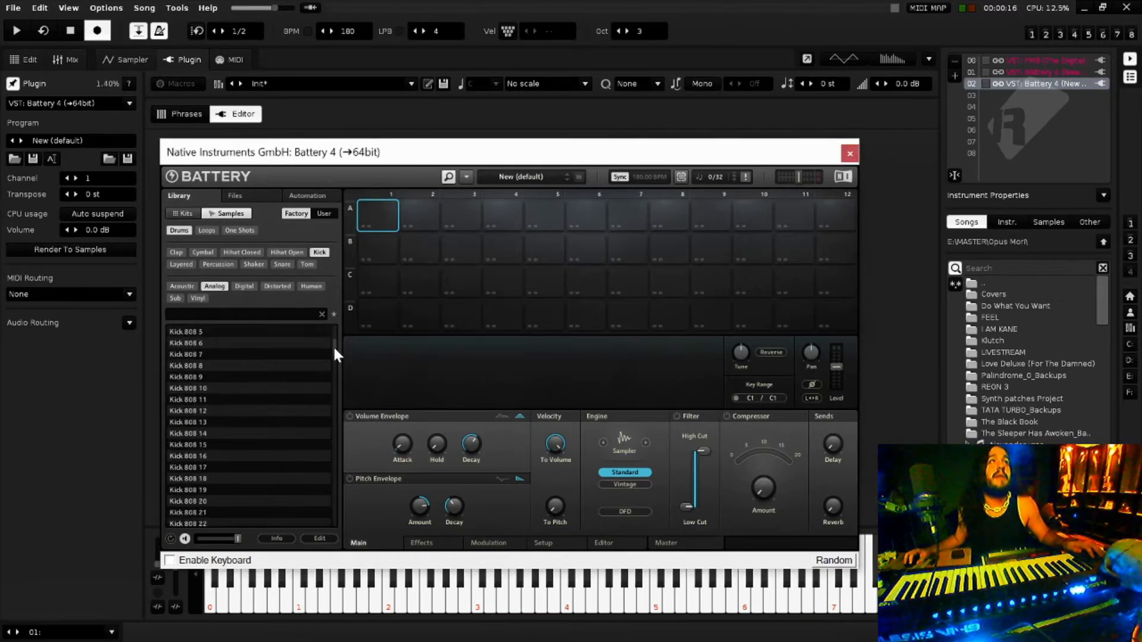
{"action": "scroll", "coordinate": [333, 351], "scroll_direction": "up", "scroll_amount": 3}
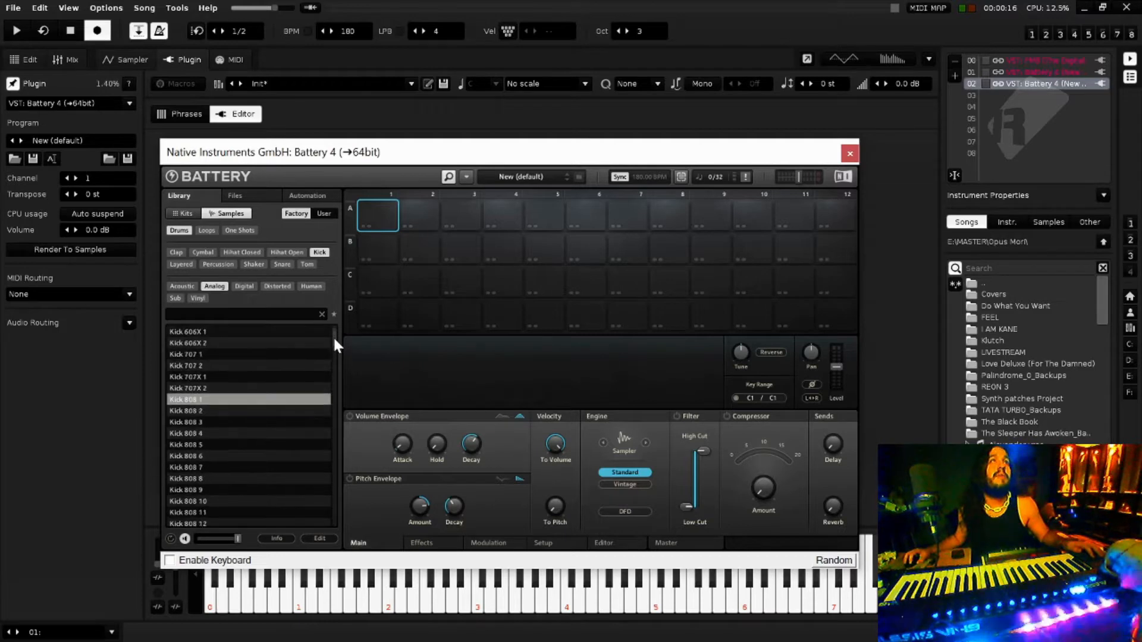
{"action": "left_click_drag", "start_coordinate": [175, 400], "coordinate": [370, 212]}
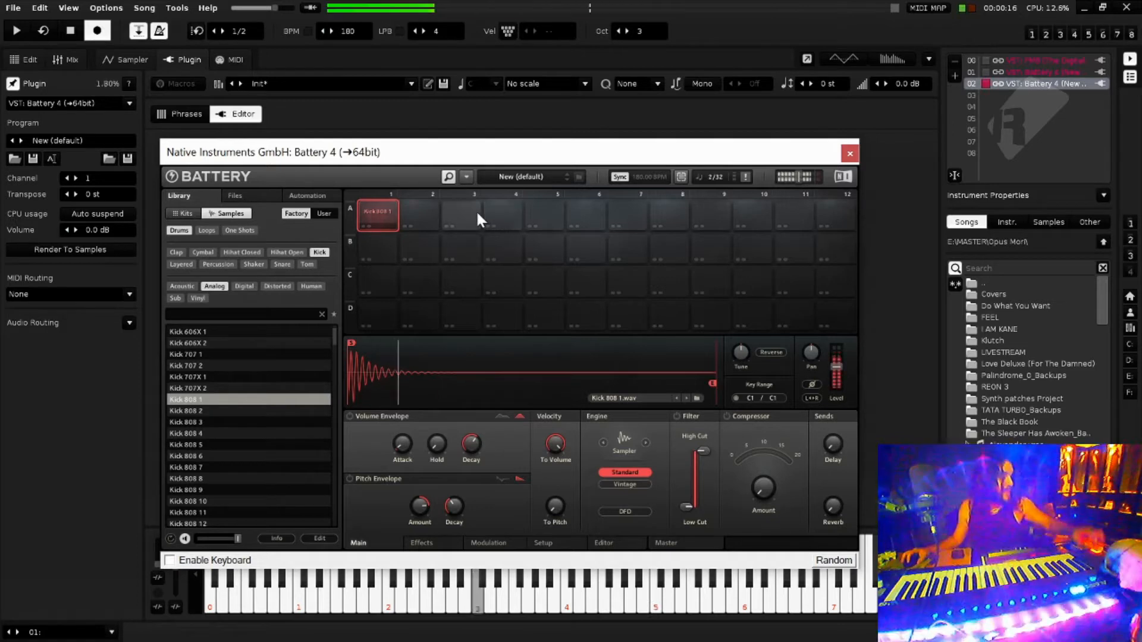
Return to the pattern editor and clear the live-recorded notes from the first track's four pattern slots.
{"action": "left_click", "coordinate": [36, 60]}
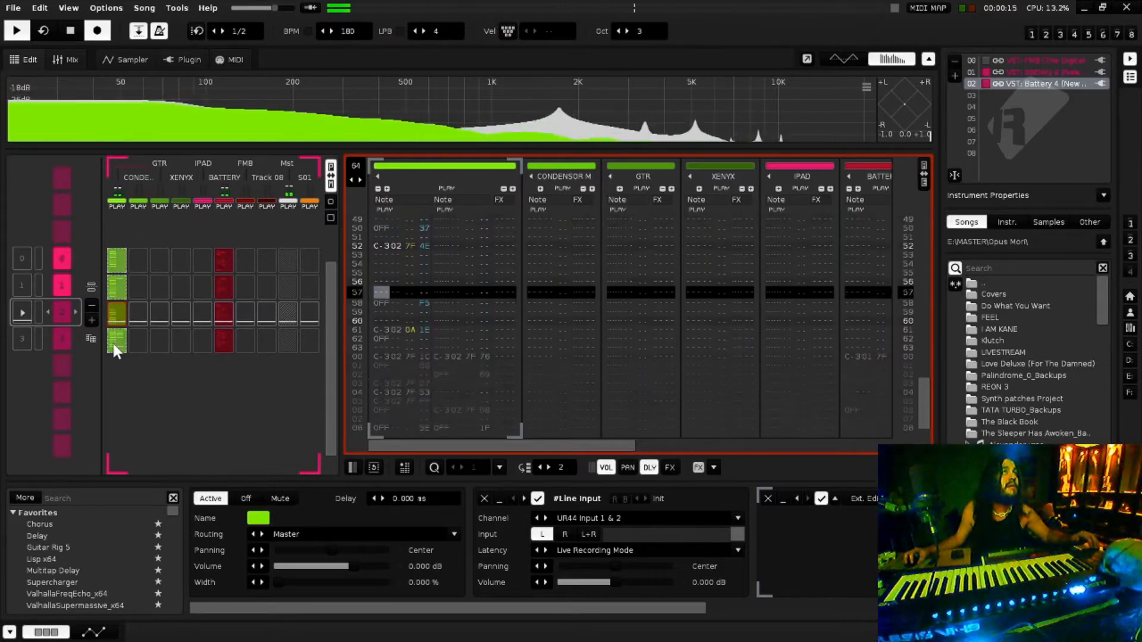
{"action": "right_click", "coordinate": [126, 254]}
{"action": "left_click", "coordinate": [163, 205]}
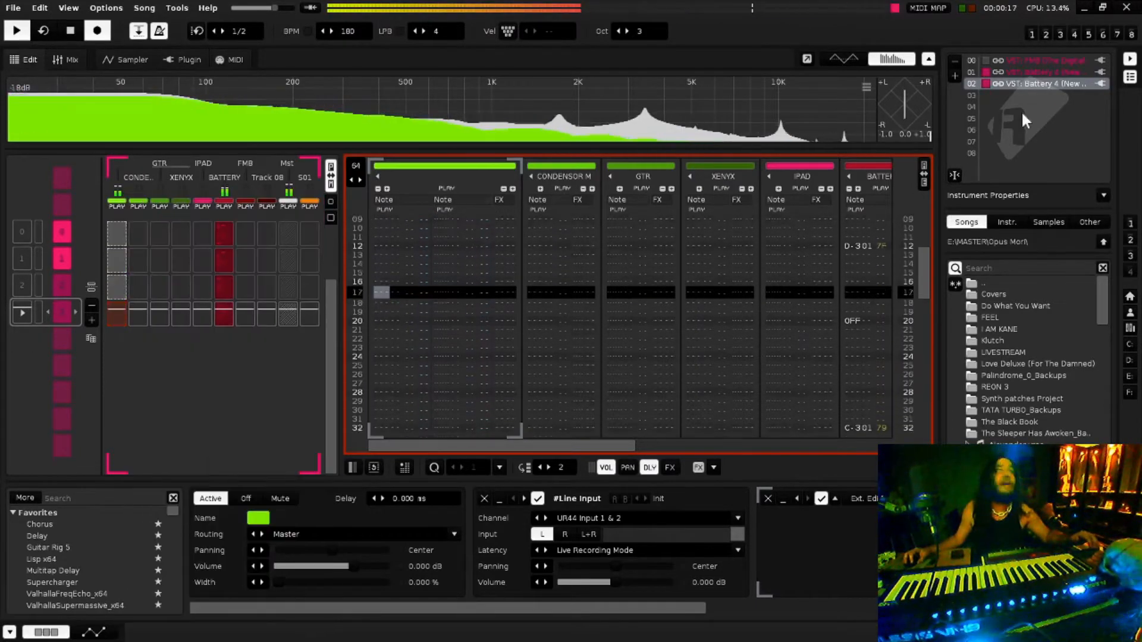
Reopen the Battery 4 instance in slot 02, audition the analog 808 kicks and replace cell A1's sample with Kick 808 11.
{"action": "double_click", "coordinate": [1033, 83]}
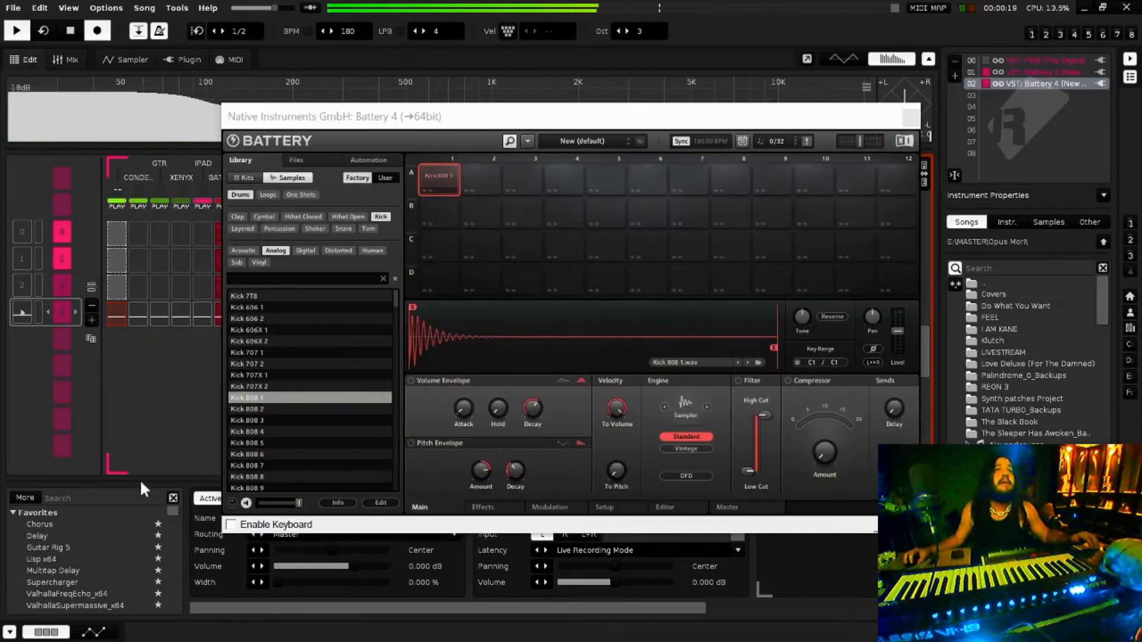
{"action": "scroll", "coordinate": [283, 422], "scroll_direction": "down", "scroll_amount": 3}
{"action": "left_click", "coordinate": [282, 443]}
{"action": "left_click", "coordinate": [279, 420]}
{"action": "scroll", "coordinate": [279, 420], "scroll_direction": "down", "scroll_amount": 2}
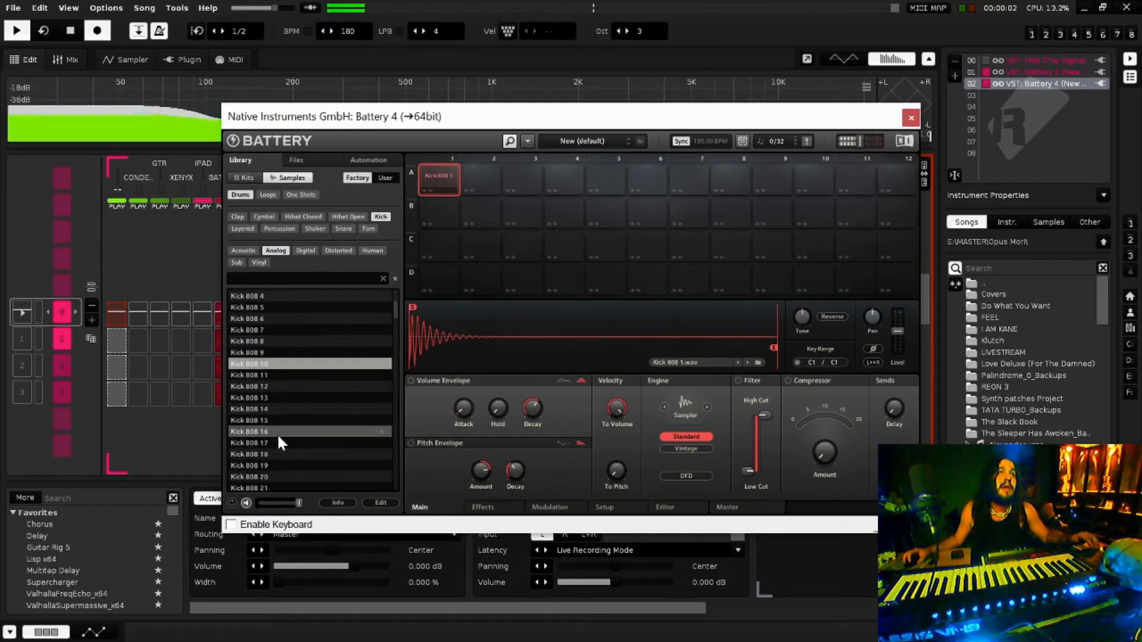
{"action": "left_click", "coordinate": [278, 434]}
{"action": "left_click", "coordinate": [274, 375]}
{"action": "left_click", "coordinate": [277, 364]}
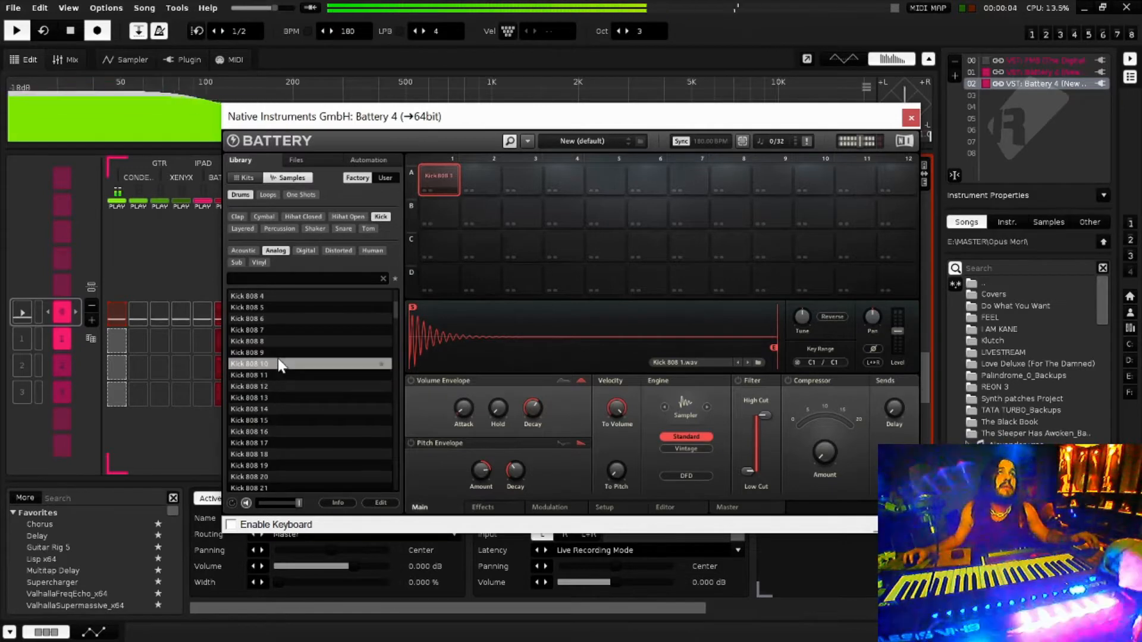
{"action": "left_click_drag", "start_coordinate": [270, 372], "coordinate": [447, 182]}
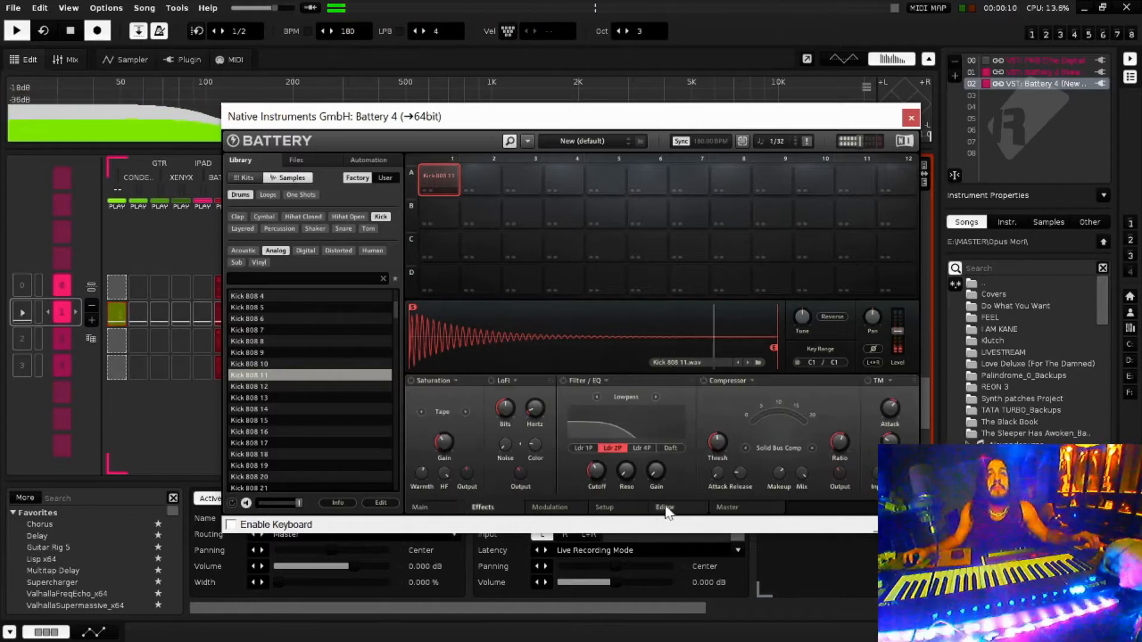
Open the sample editor page for cell A1 and raise the kick's tuning to 16.80 semitones.
{"action": "left_click", "coordinate": [483, 507]}
{"action": "left_click", "coordinate": [664, 507]}
{"action": "left_click_drag", "start_coordinate": [831, 447], "coordinate": [832, 420]}
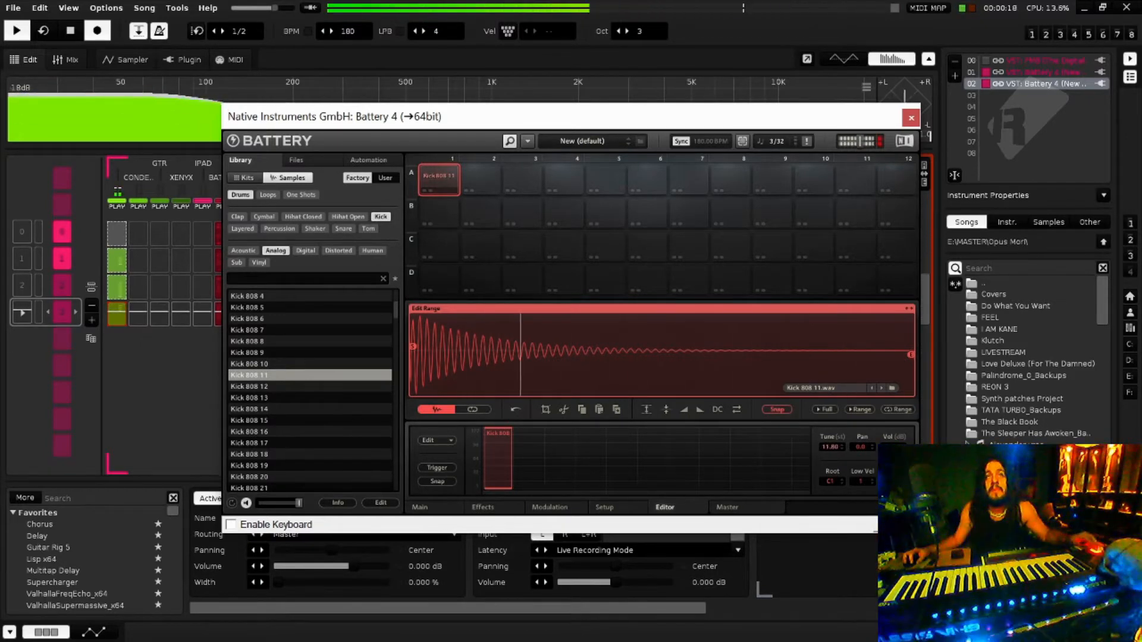
Replace cell A1's sample with Kick 808 15, tune it to 19.20 semitones and close the Battery 4 window.
{"action": "left_click", "coordinate": [278, 420]}
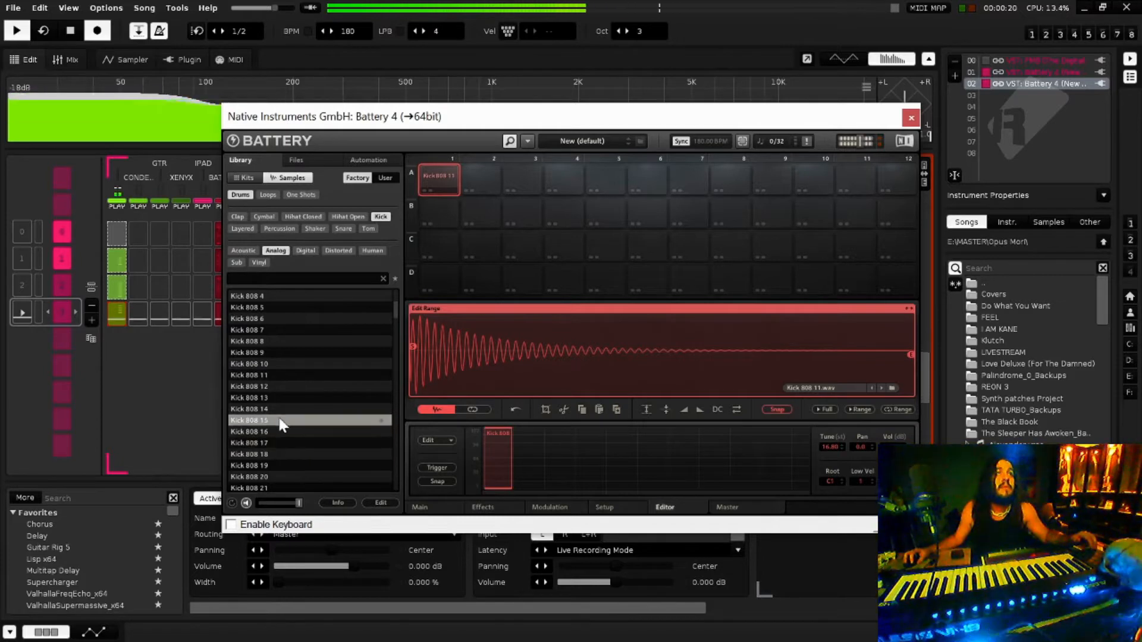
{"action": "left_click_drag", "start_coordinate": [419, 179], "coordinate": [456, 169]}
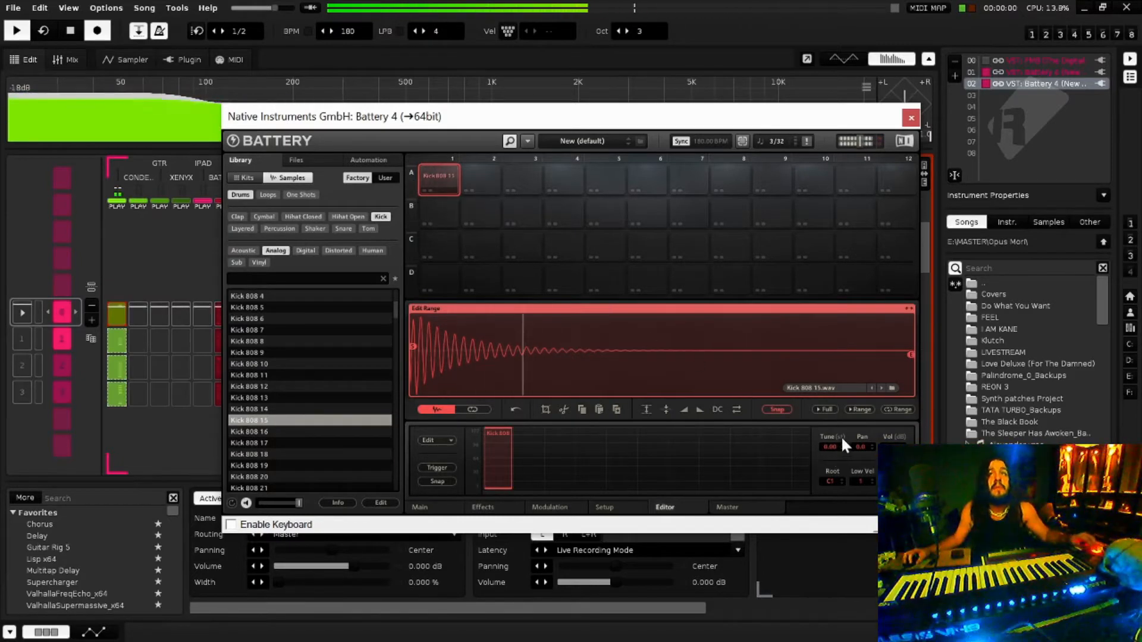
{"action": "left_click_drag", "start_coordinate": [831, 444], "coordinate": [832, 407]}
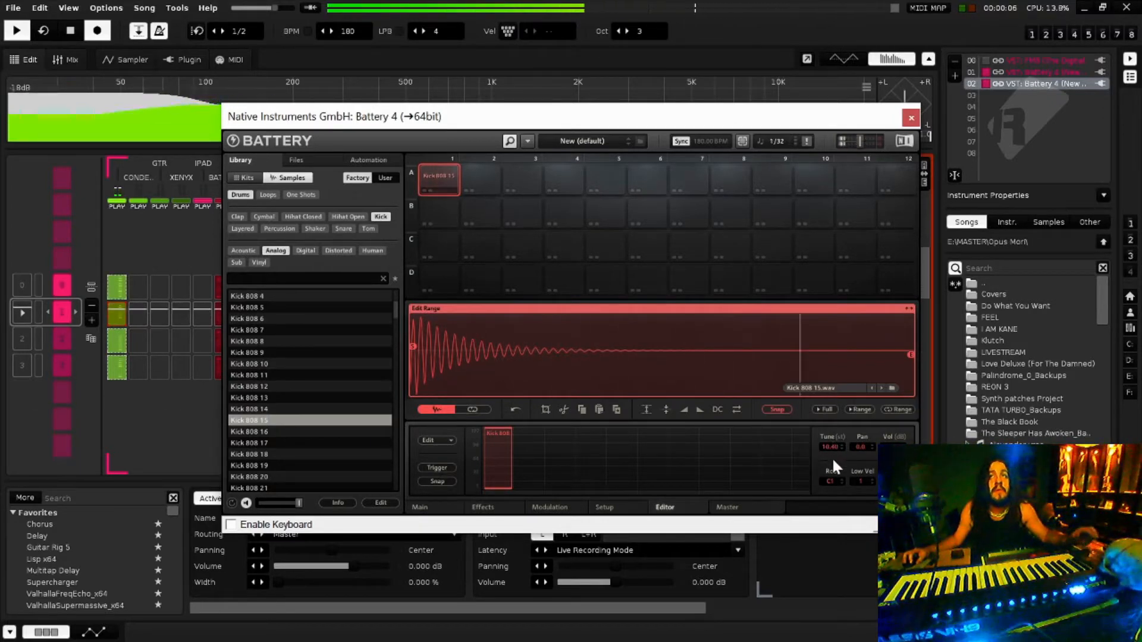
{"action": "left_click_drag", "start_coordinate": [830, 446], "coordinate": [830, 408]}
{"action": "left_click_drag", "start_coordinate": [831, 447], "coordinate": [832, 448]}
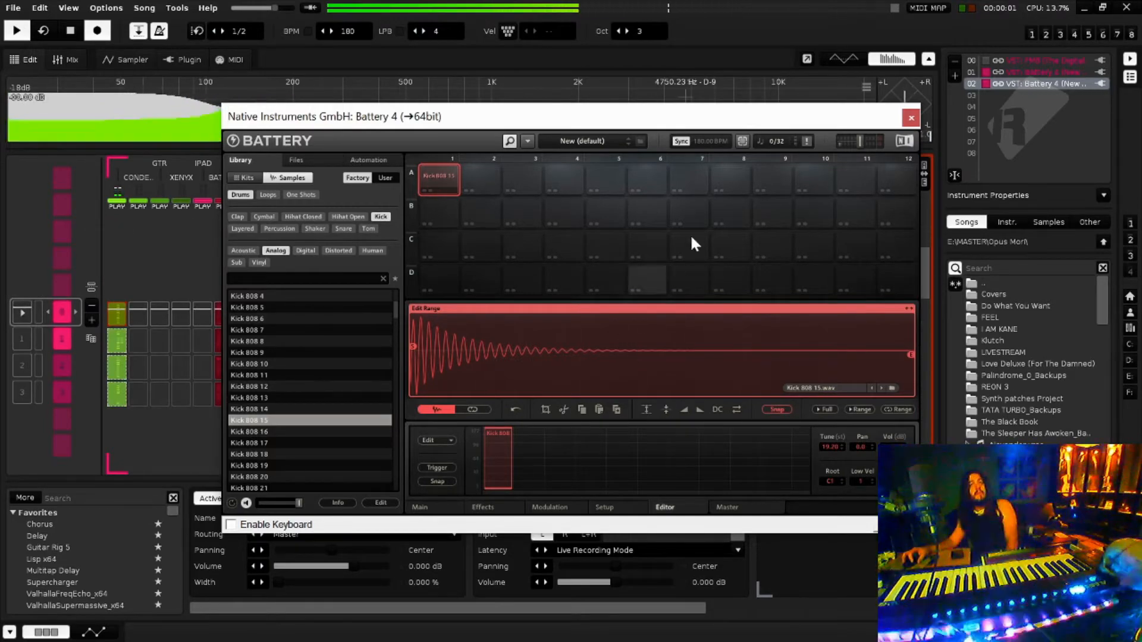
{"action": "left_click", "coordinate": [908, 118]}
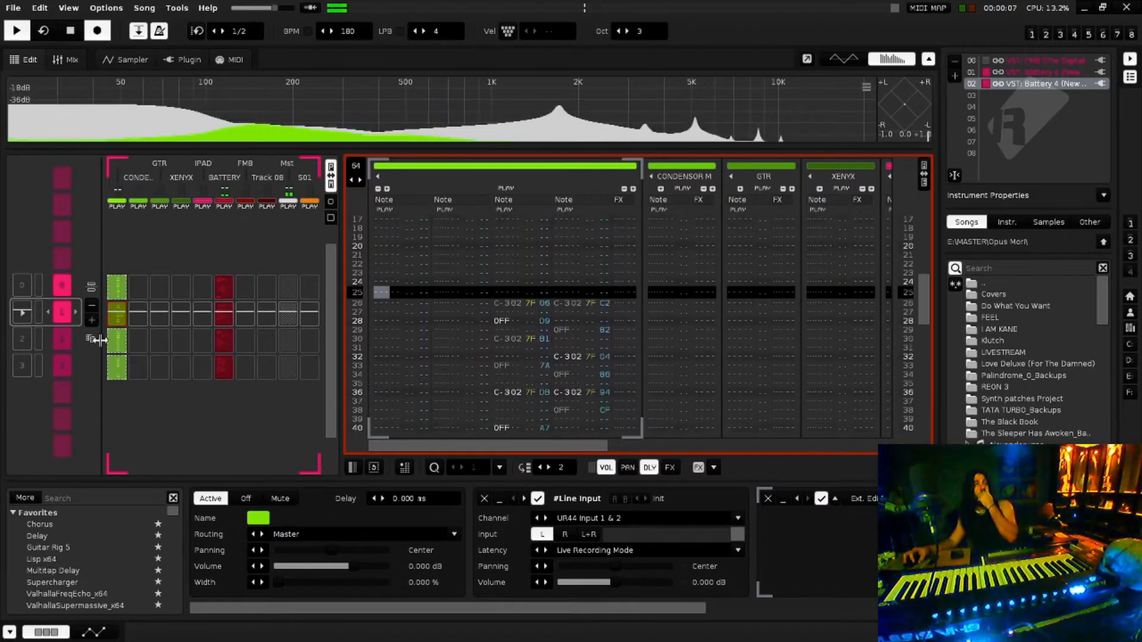
Clear the first track's recorded notes in all four patterns and record a new 808 bassline on it from the first pattern.
{"action": "left_click_drag", "start_coordinate": [132, 374], "coordinate": [111, 297]}
{"action": "right_click", "coordinate": [112, 297]}
{"action": "left_click", "coordinate": [145, 209]}
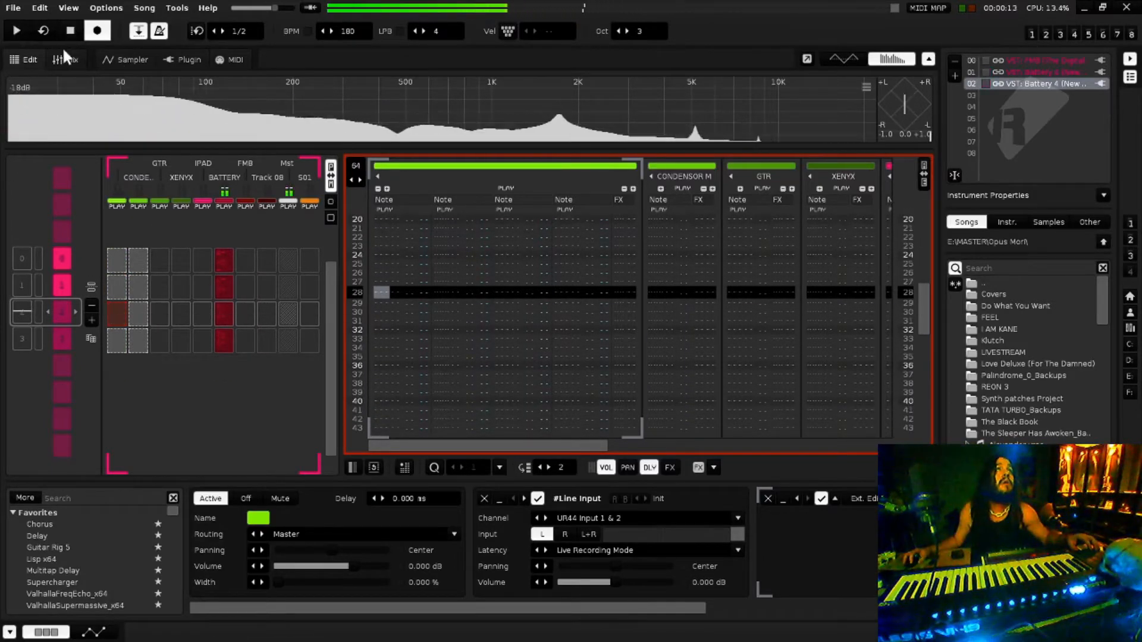
{"action": "left_click", "coordinate": [118, 264]}
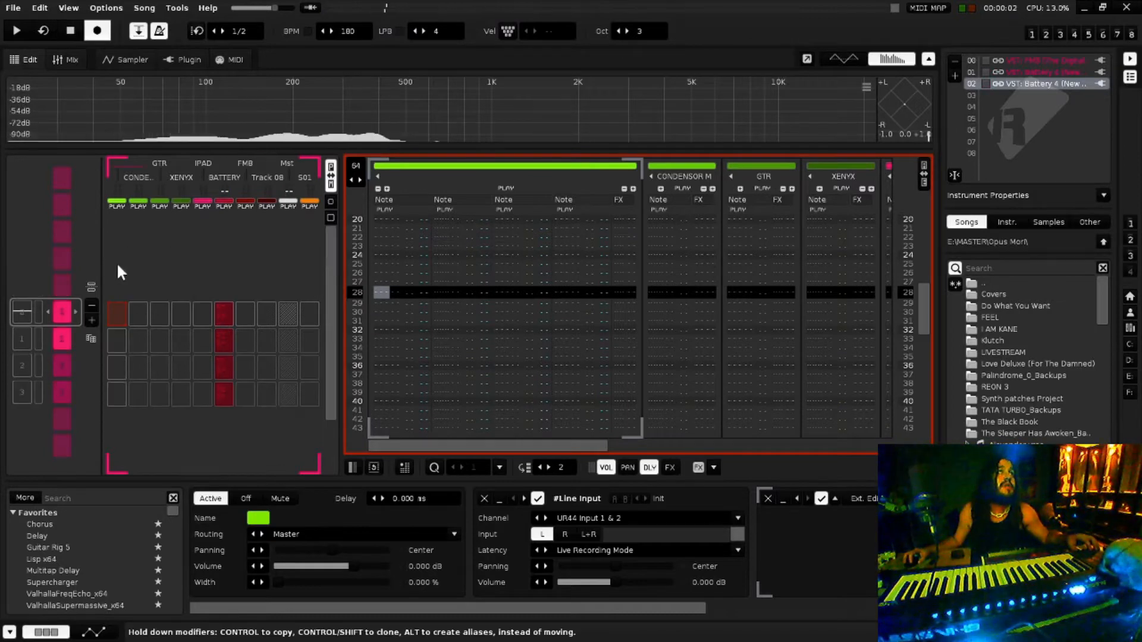
{"action": "left_click", "coordinate": [16, 31]}
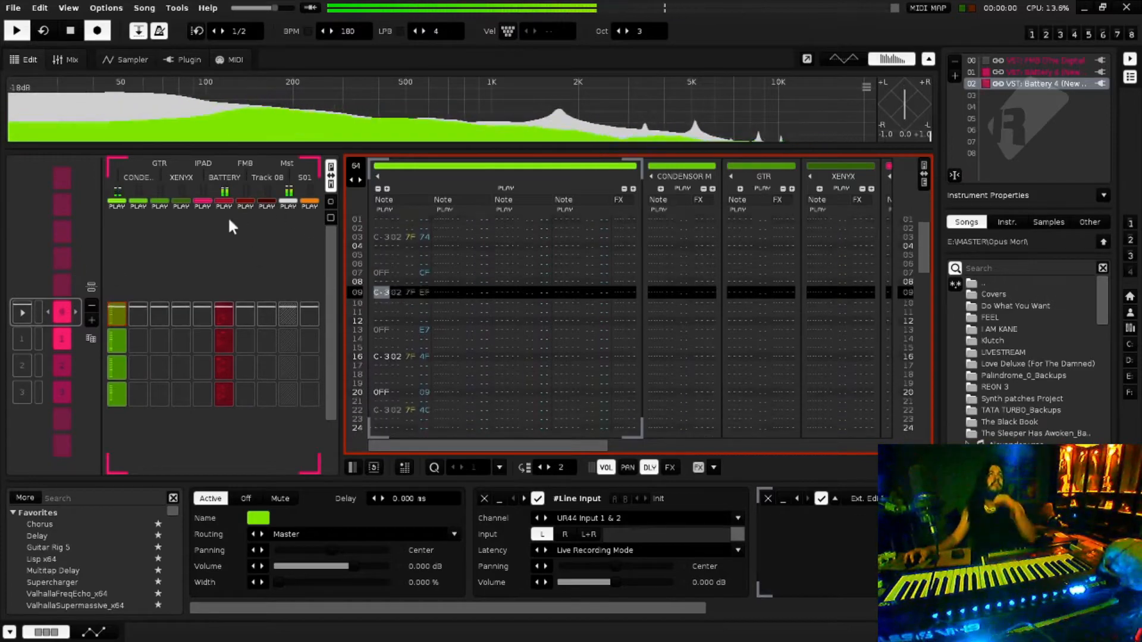
{"action": "left_click", "coordinate": [158, 30]}
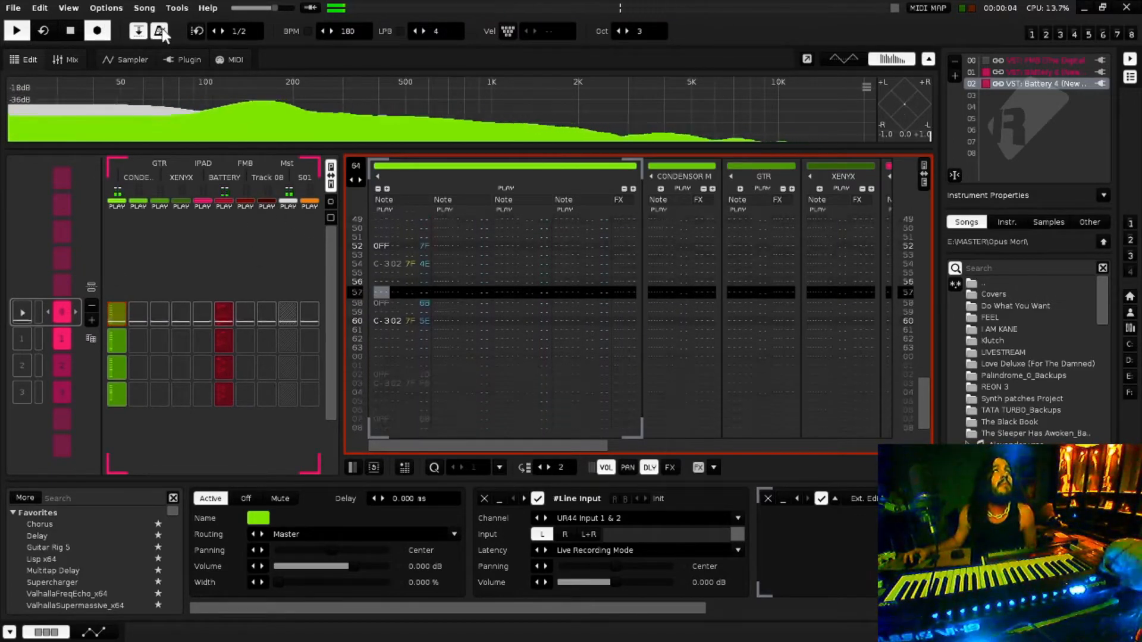
Select the CONDENSOR M track and the empty instrument slot 03, and show that slot's plugin settings.
{"action": "left_click", "coordinate": [143, 177]}
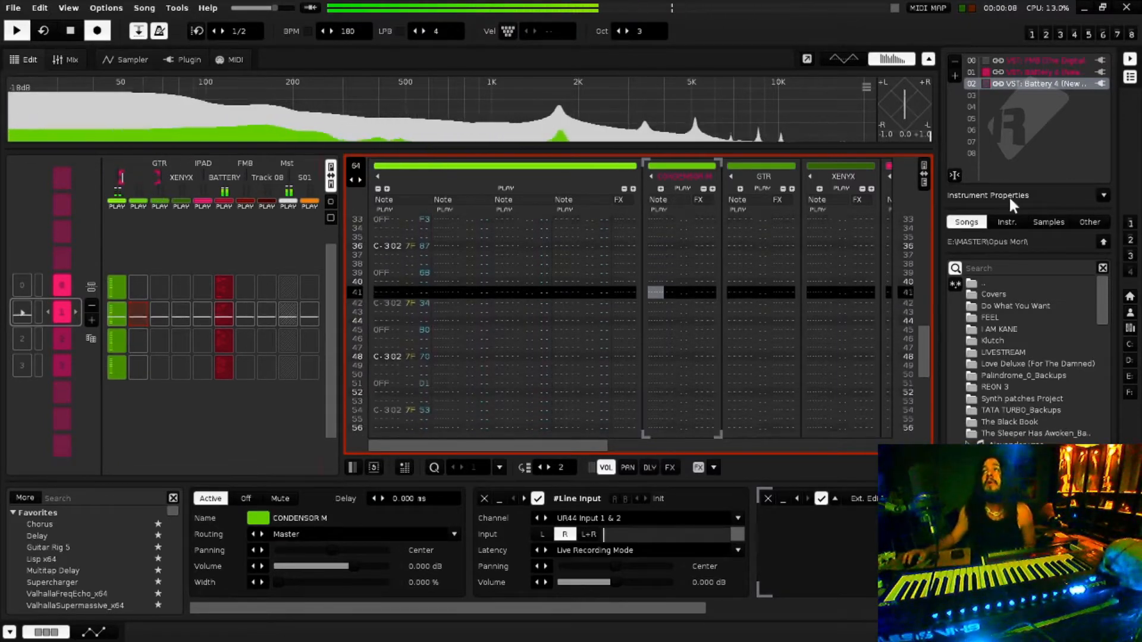
{"action": "left_click", "coordinate": [987, 96]}
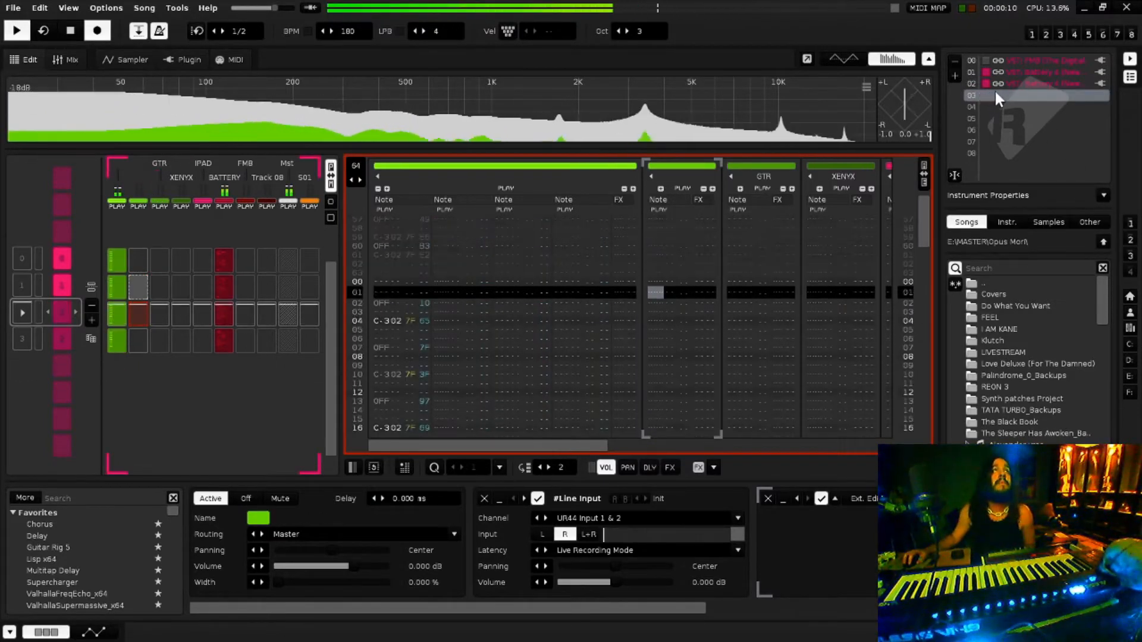
{"action": "left_click", "coordinate": [65, 62]}
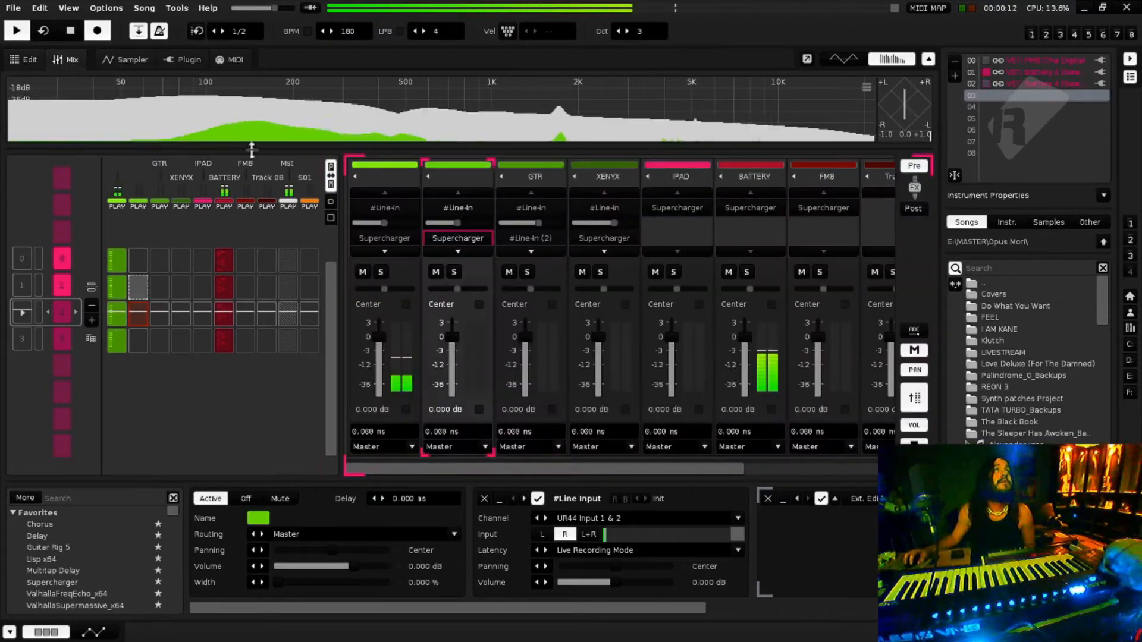
{"action": "left_click", "coordinate": [191, 64]}
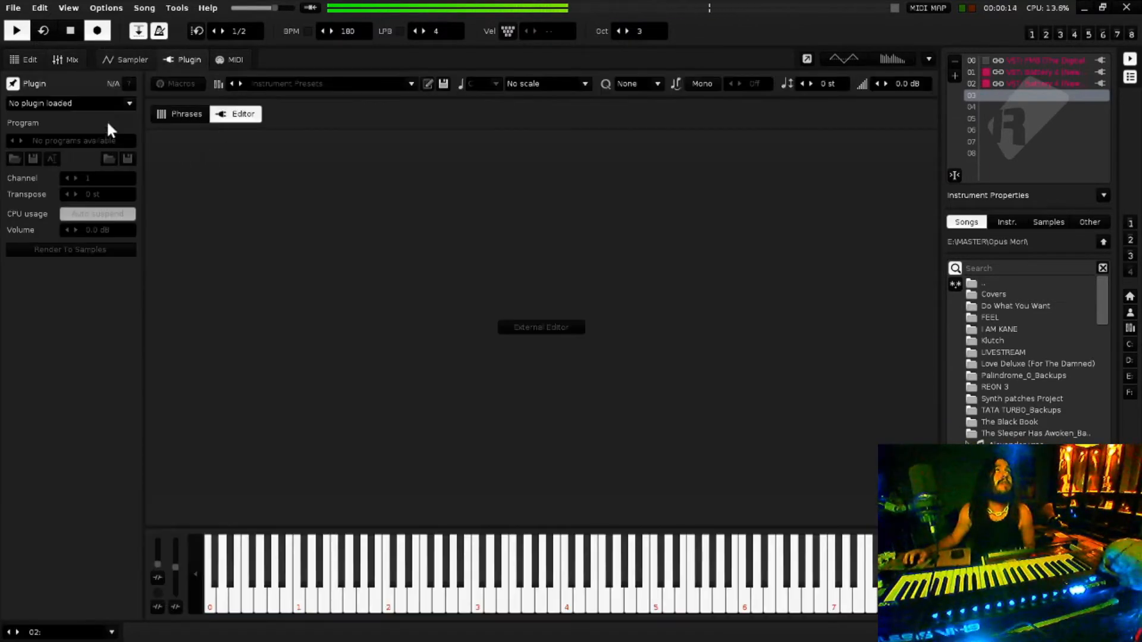
{"action": "left_click", "coordinate": [129, 103]}
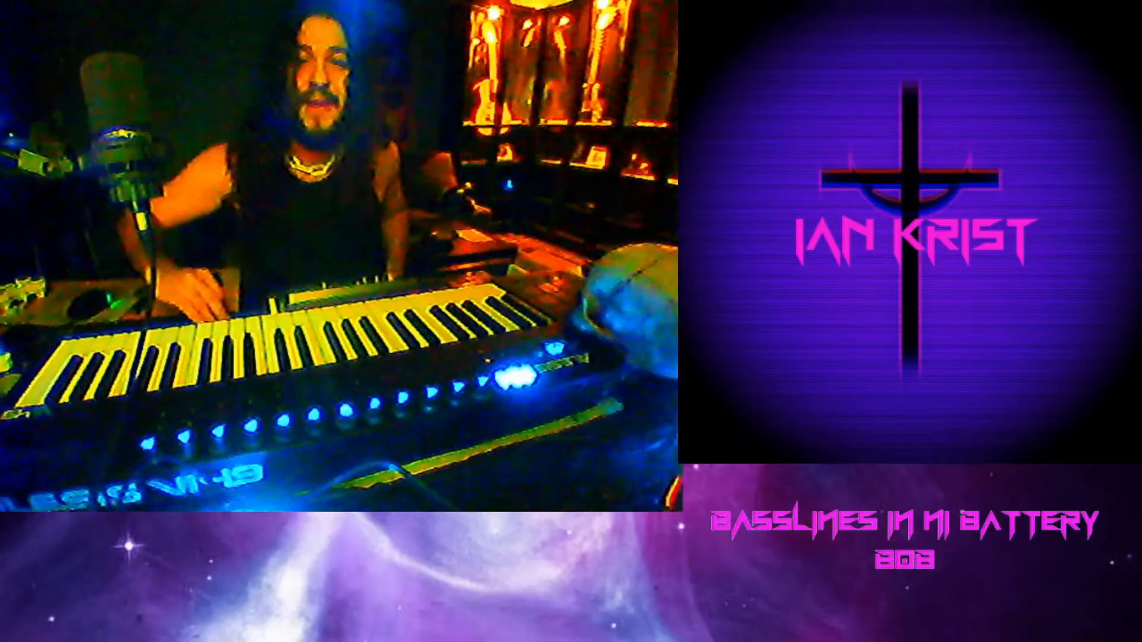
{"action": "type", "text": "!@#$#@!@!@!#@"}
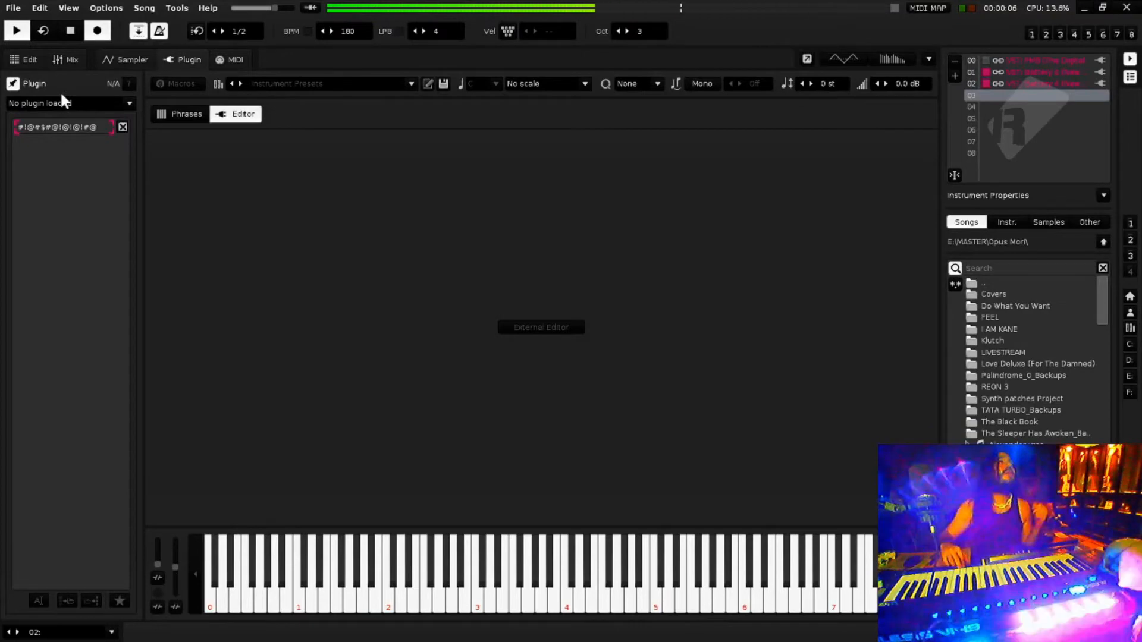
{"action": "left_click", "coordinate": [122, 127]}
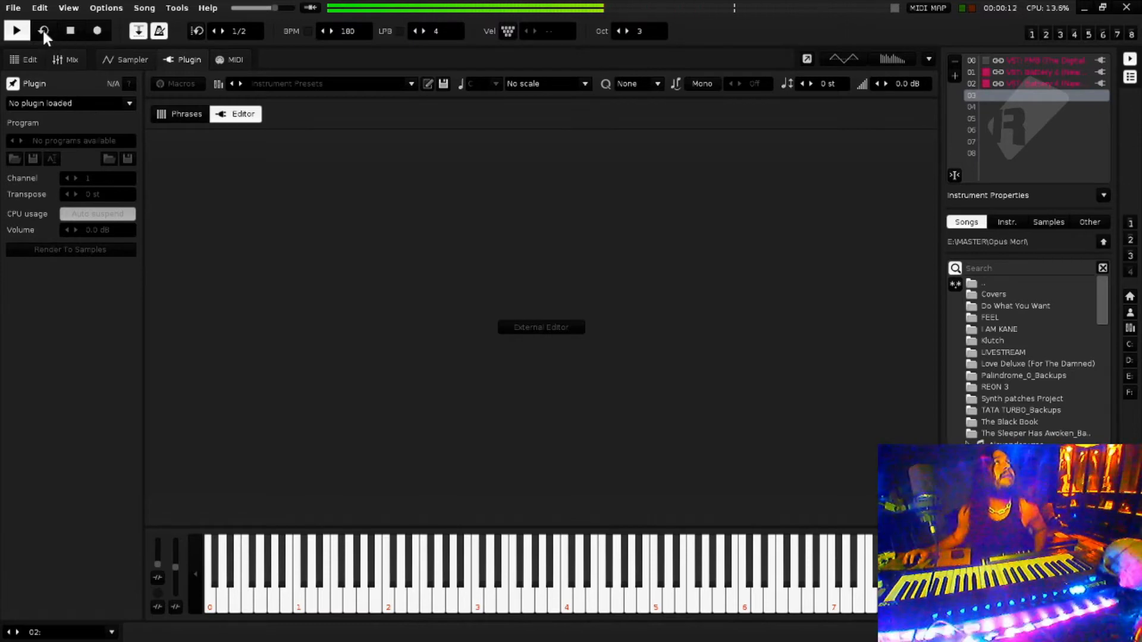
Turn off the metronome and load a new Battery 4 instance into instrument slot 03.
{"action": "left_click", "coordinate": [30, 62]}
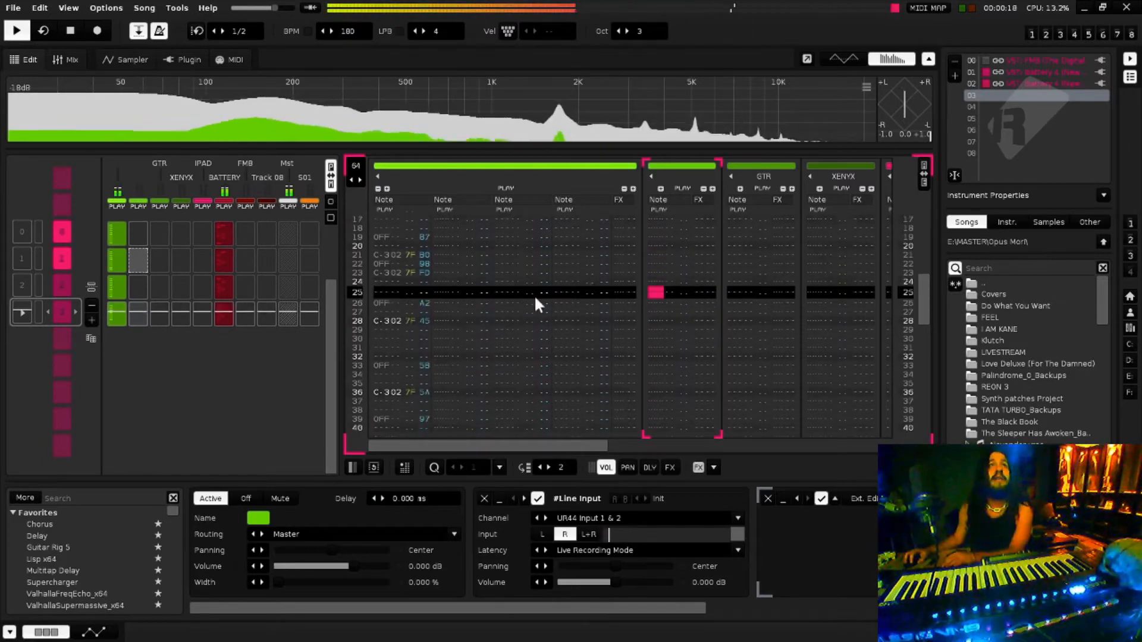
{"action": "left_click", "coordinate": [159, 31]}
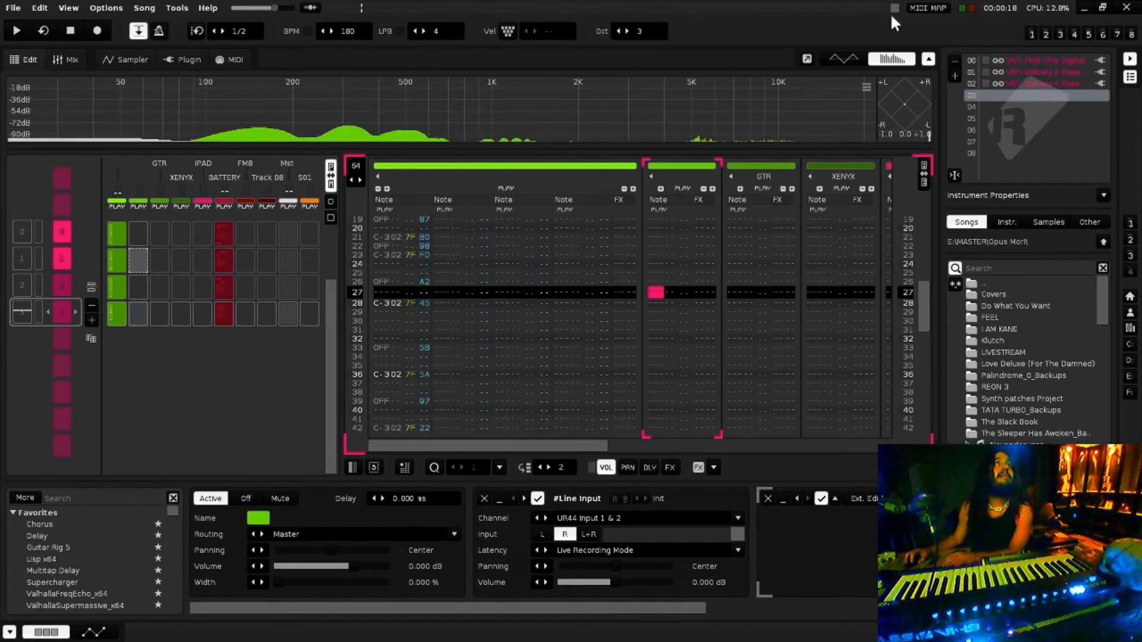
{"action": "left_click", "coordinate": [126, 59]}
{"action": "left_click", "coordinate": [185, 60]}
{"action": "left_click", "coordinate": [123, 103]}
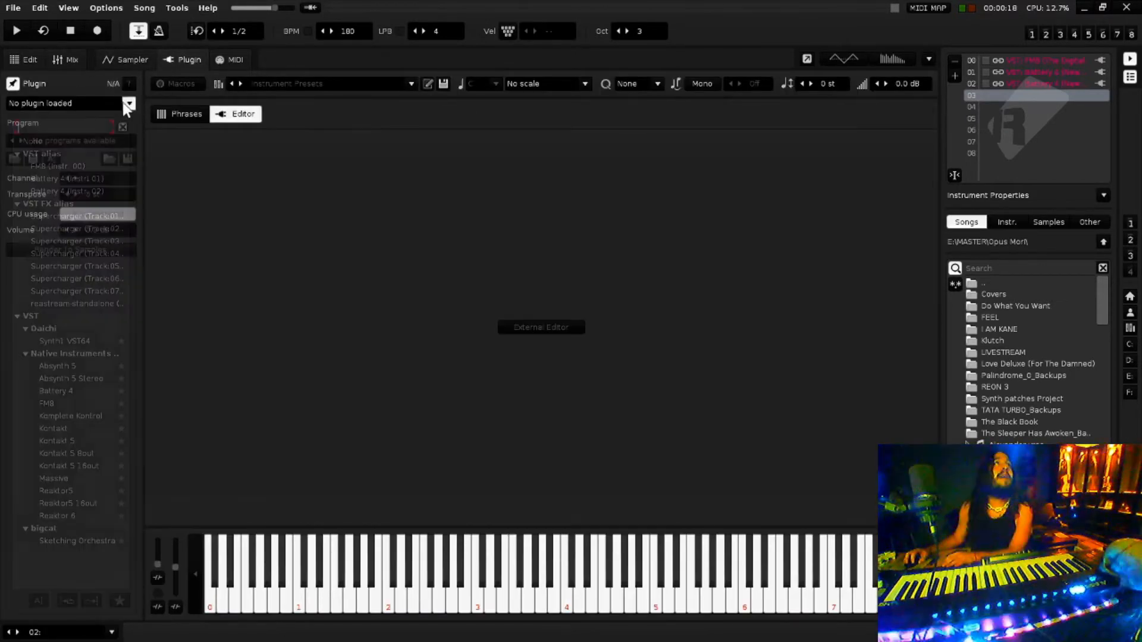
{"action": "left_click", "coordinate": [60, 388]}
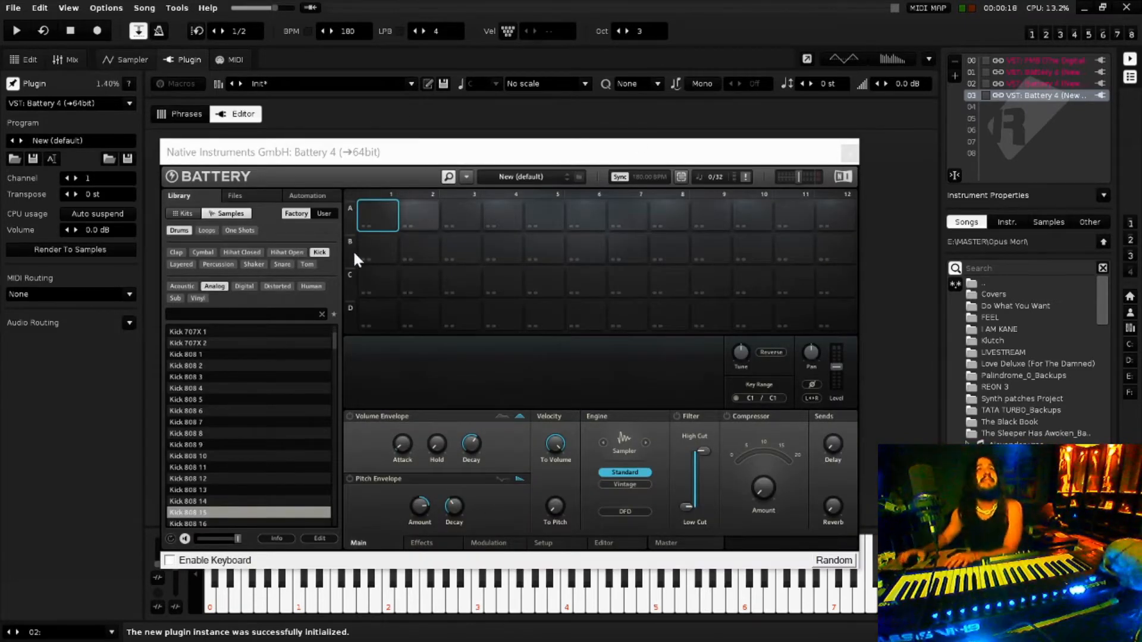
Assign the Kick 707X 2 sample to cell A1 and the analog Snare 7T8 sample to cell A2.
{"action": "left_click_drag", "start_coordinate": [237, 342], "coordinate": [375, 211]}
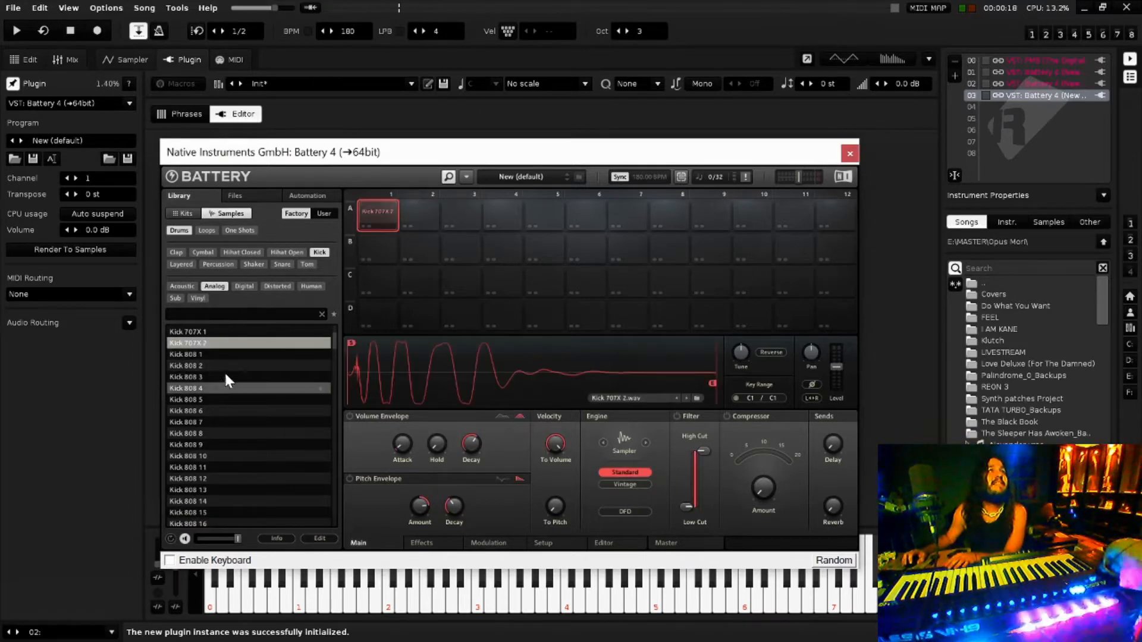
{"action": "left_click", "coordinate": [282, 266]}
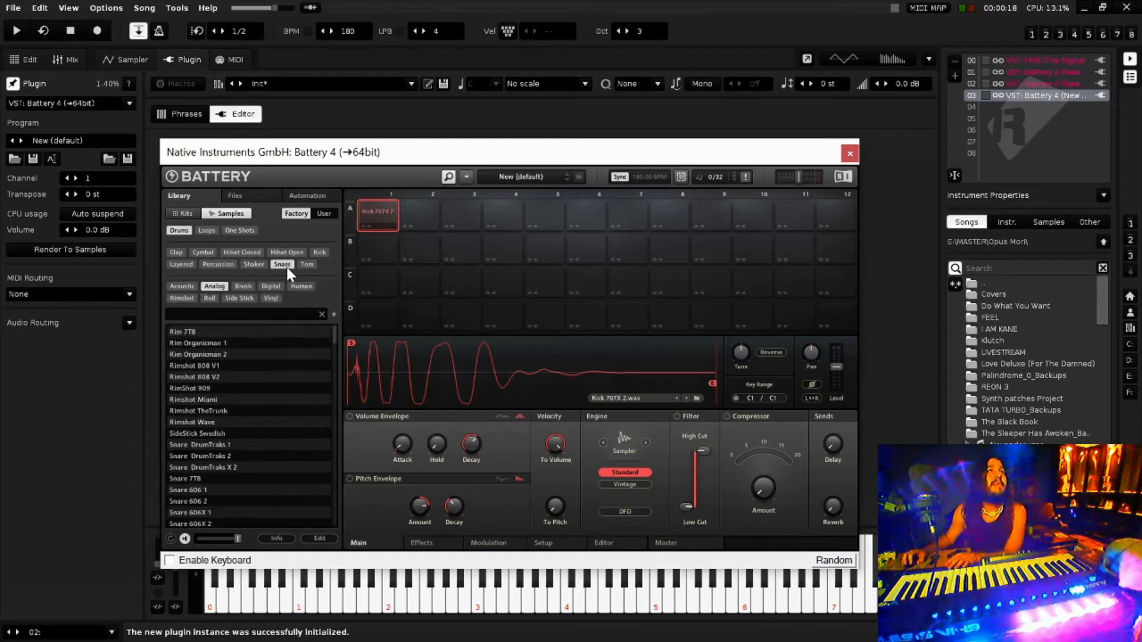
{"action": "scroll", "coordinate": [226, 452], "scroll_direction": "up", "scroll_amount": 1}
{"action": "scroll", "coordinate": [228, 451], "scroll_direction": "down", "scroll_amount": 1}
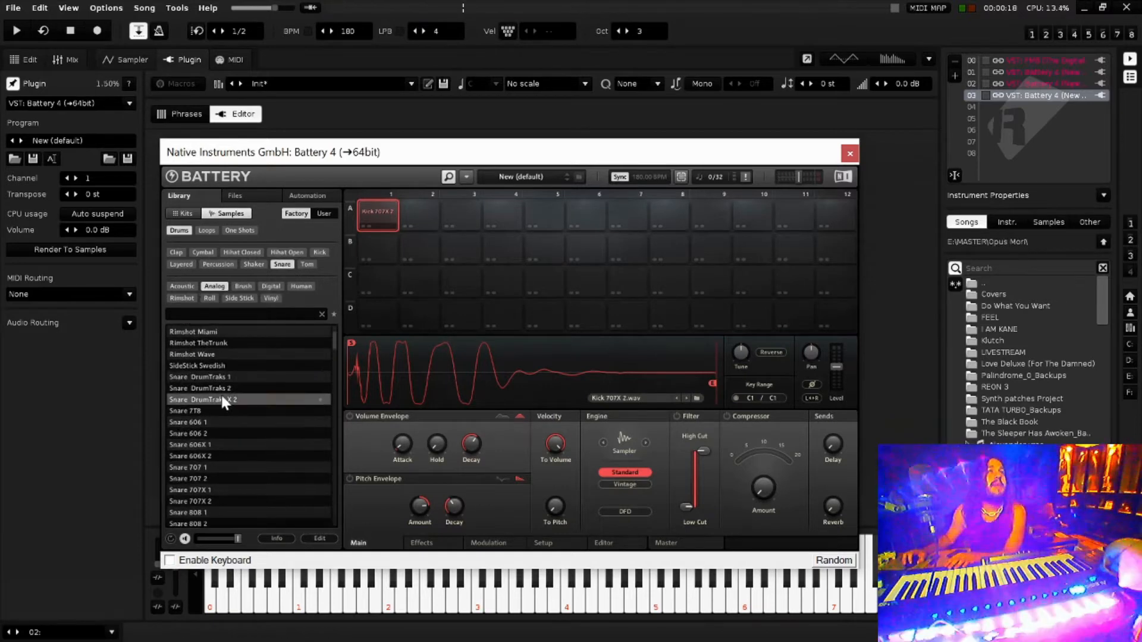
{"action": "left_click", "coordinate": [216, 433]}
{"action": "left_click", "coordinate": [220, 399]}
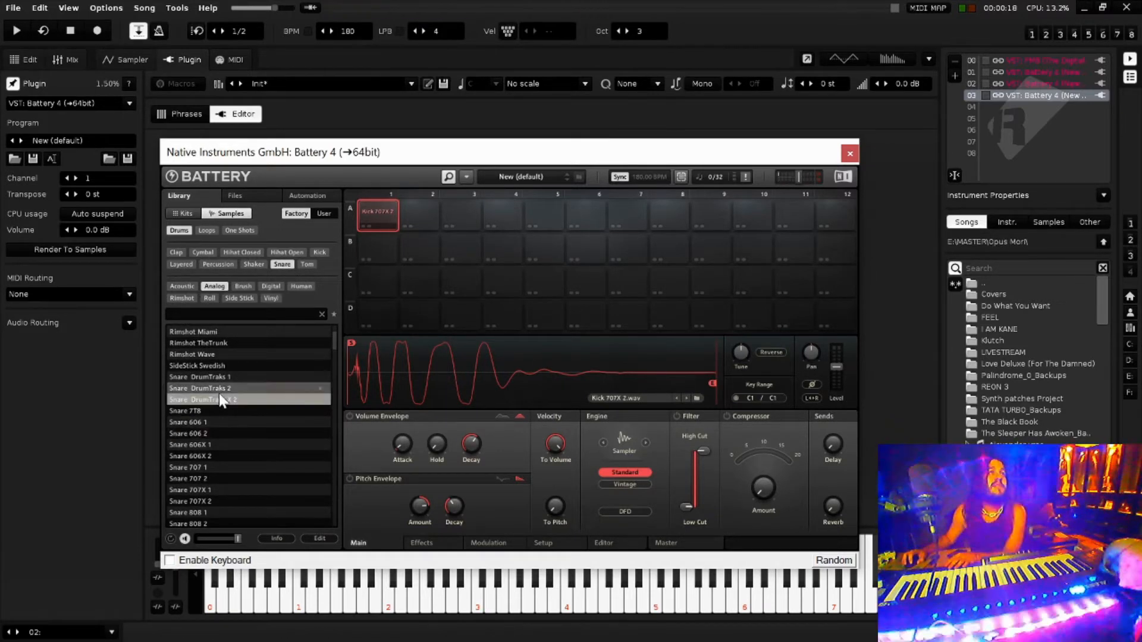
{"action": "left_click_drag", "start_coordinate": [213, 411], "coordinate": [407, 270]}
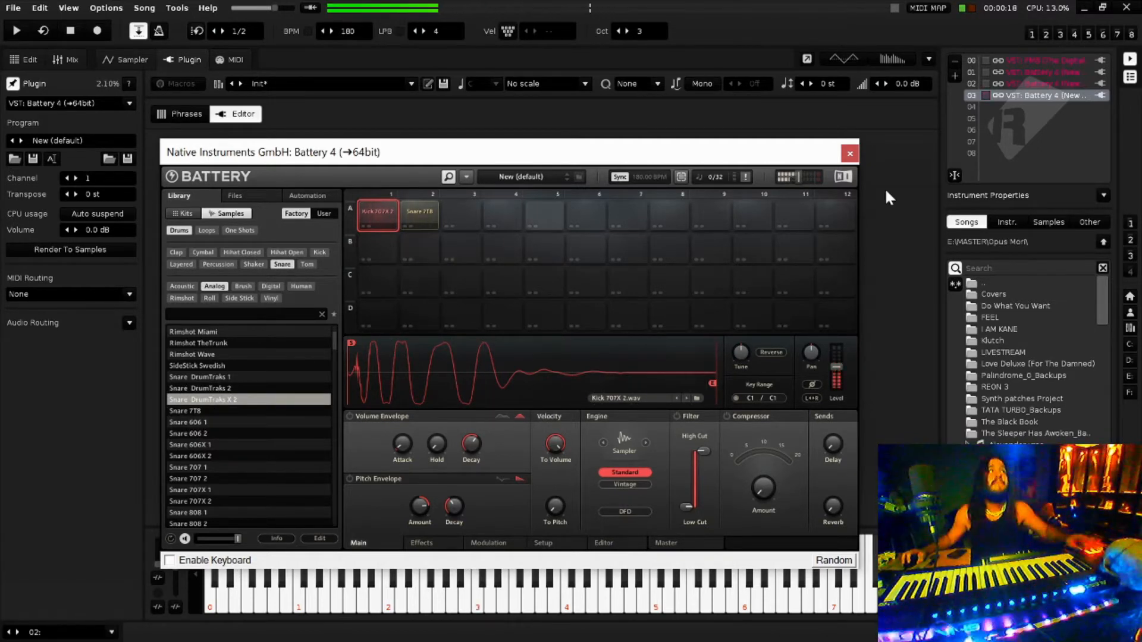
Close the Battery 4 window and return to the second track in the pattern editor.
{"action": "left_click", "coordinate": [850, 152]}
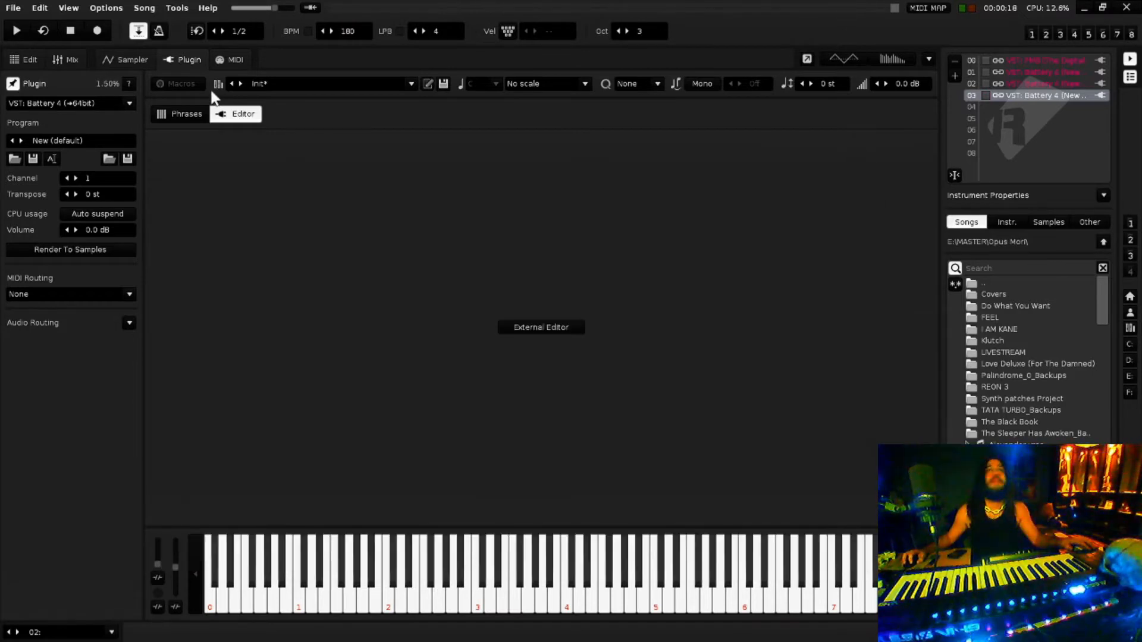
{"action": "left_click", "coordinate": [42, 59]}
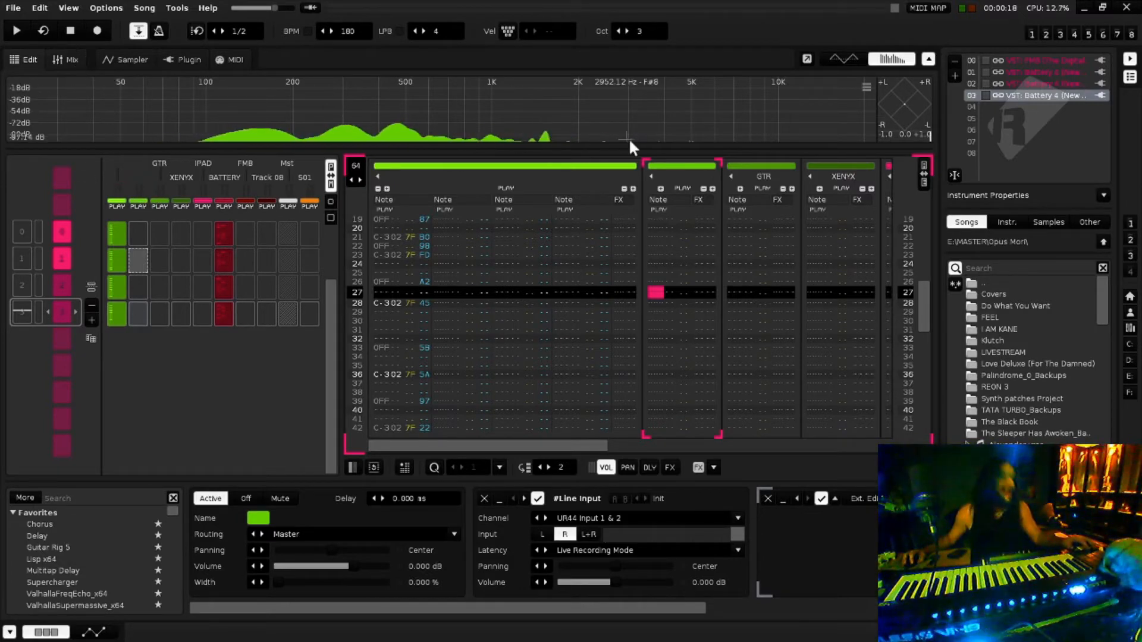
{"action": "left_click", "coordinate": [654, 225]}
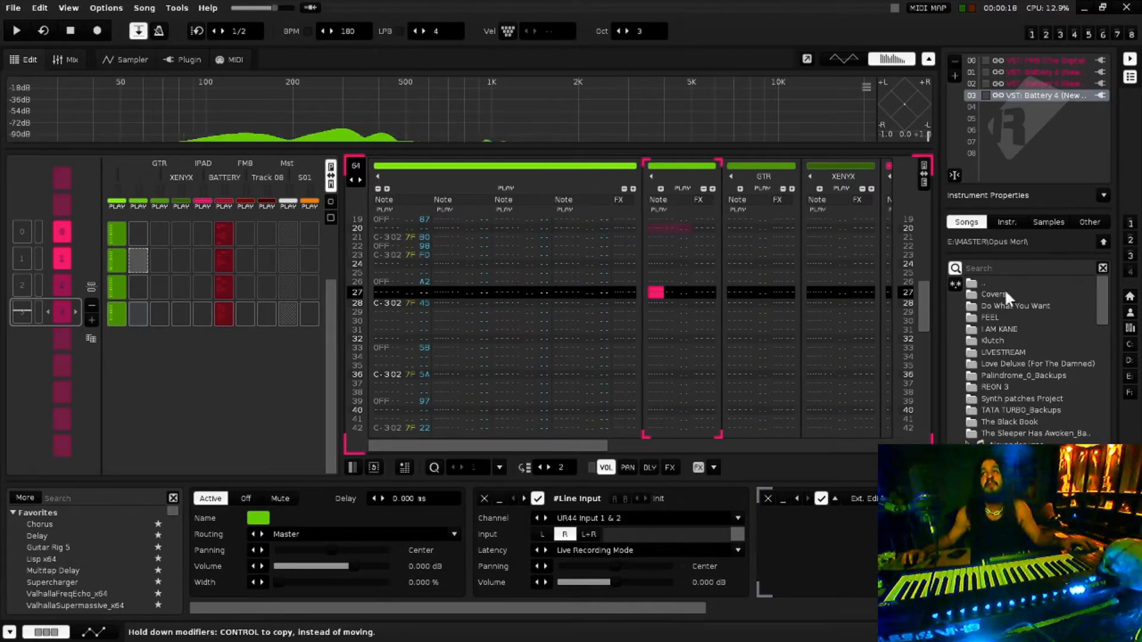
Record the kick and snare performance with instrument 03 onto the second track from the first pattern, and end record mode.
{"action": "left_click_drag", "start_coordinate": [922, 288], "coordinate": [927, 191]}
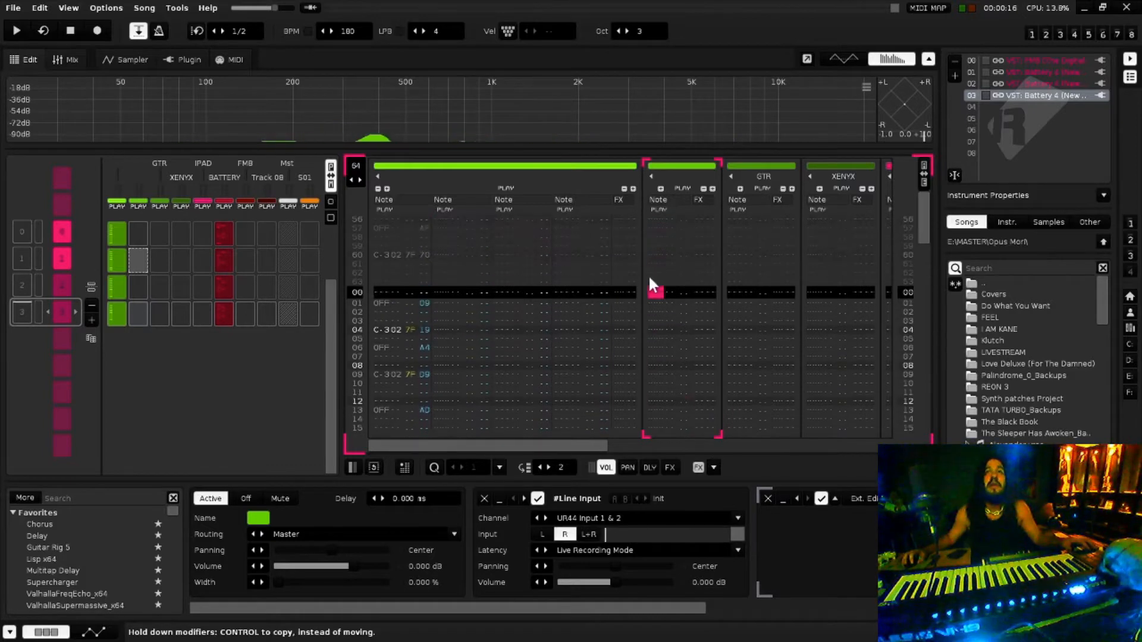
{"action": "left_click_drag", "start_coordinate": [327, 296], "coordinate": [337, 256]}
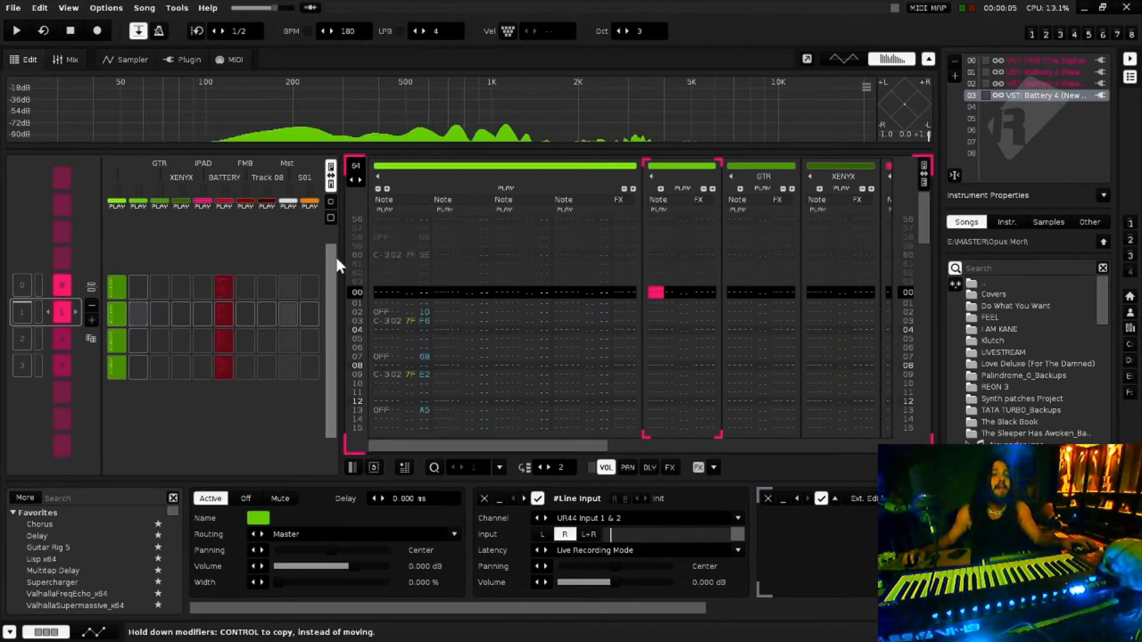
{"action": "left_click", "coordinate": [327, 275]}
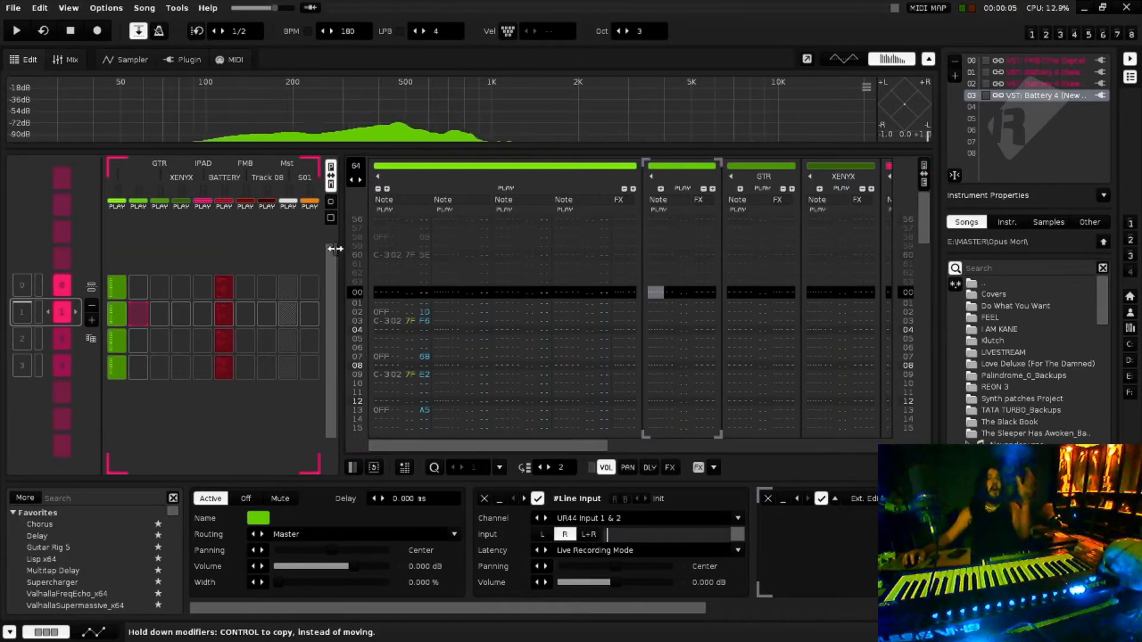
{"action": "left_click_drag", "start_coordinate": [329, 249], "coordinate": [344, 199]}
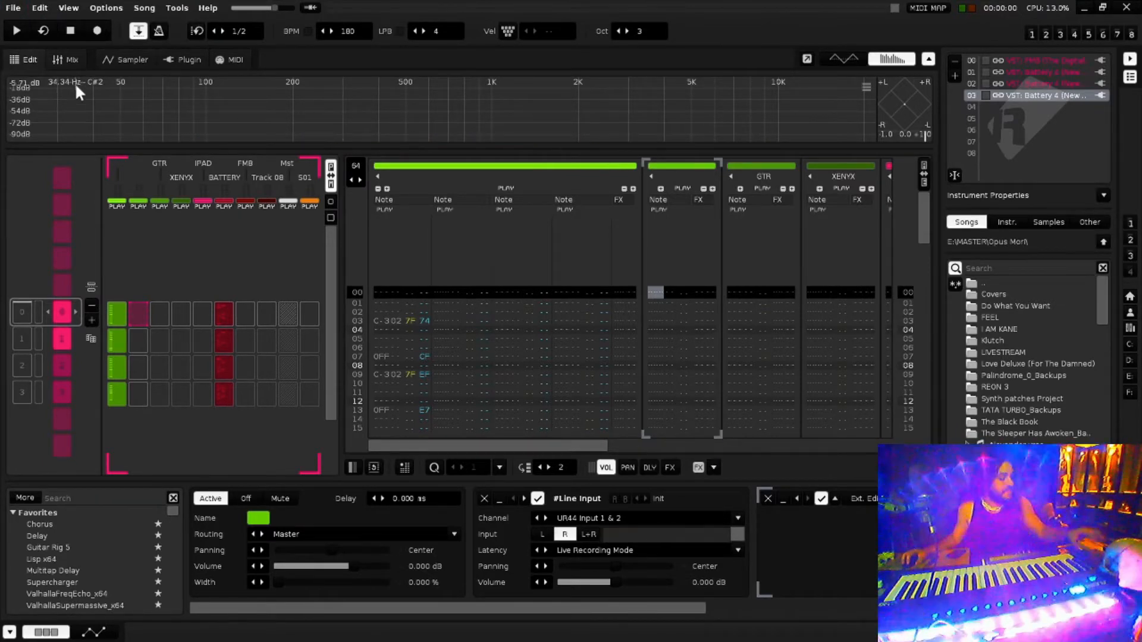
{"action": "left_click", "coordinate": [95, 31]}
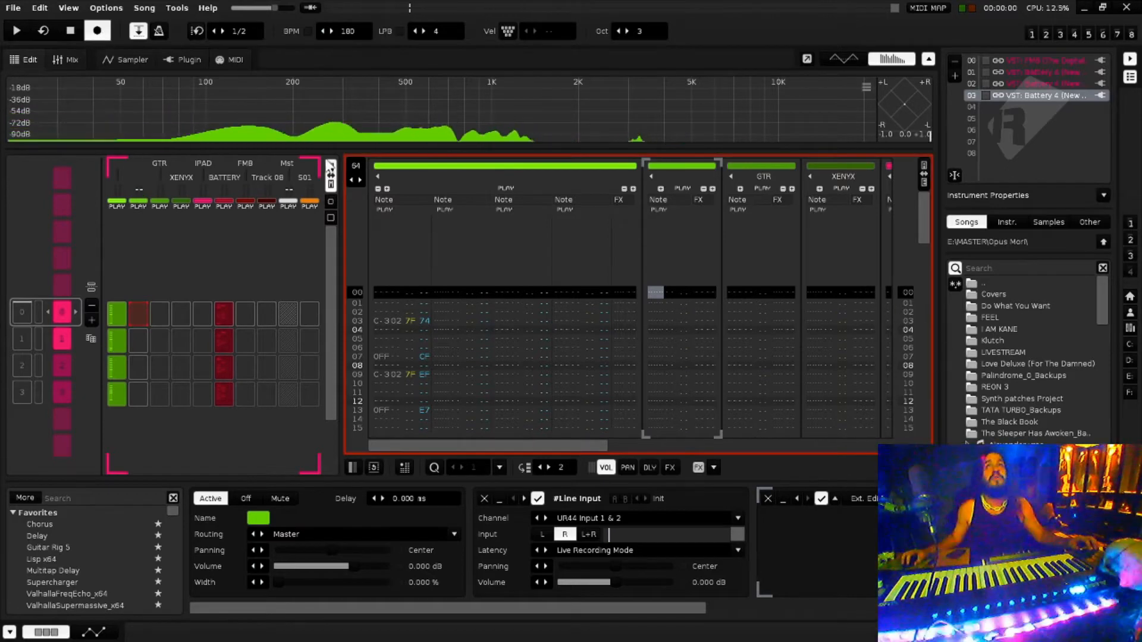
{"action": "left_click", "coordinate": [17, 31]}
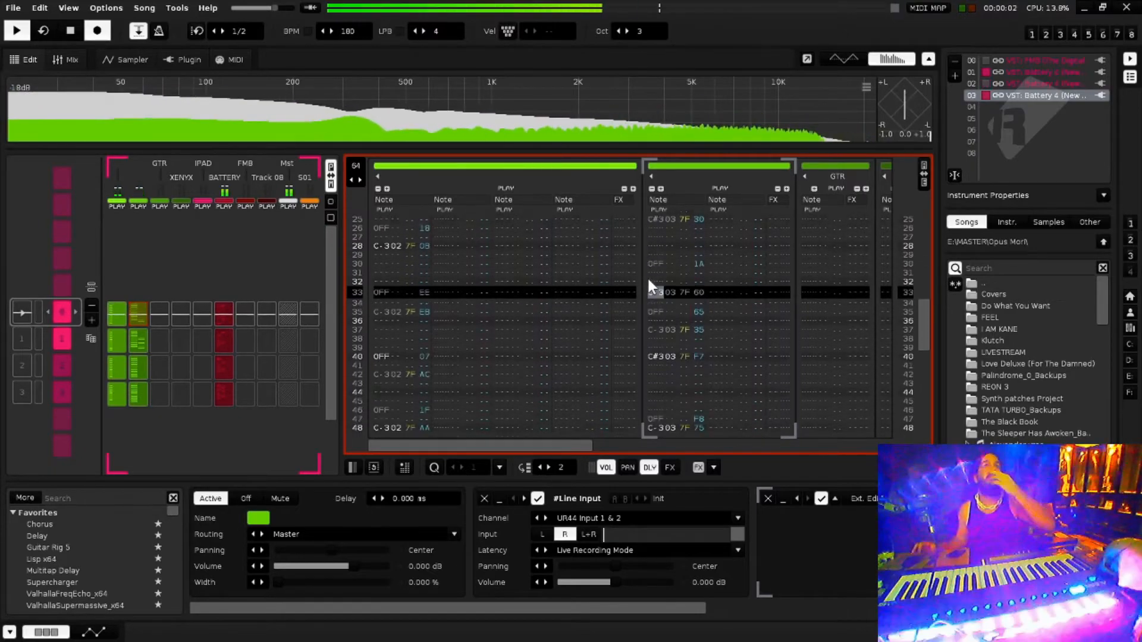
{"action": "key", "text": "space"}
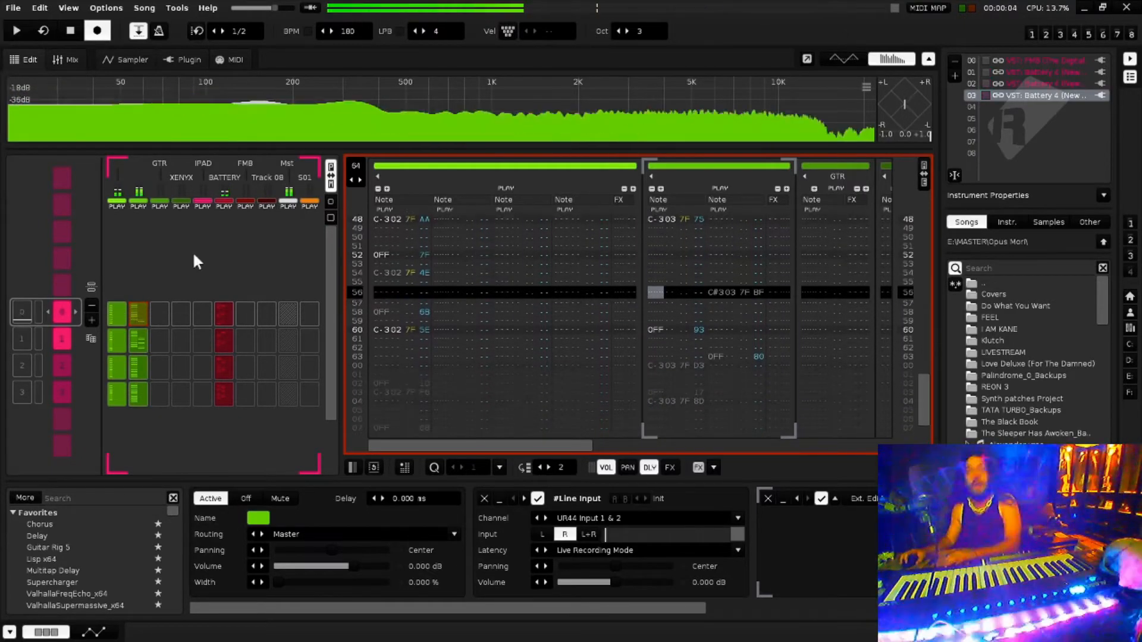
{"action": "key", "text": "space"}
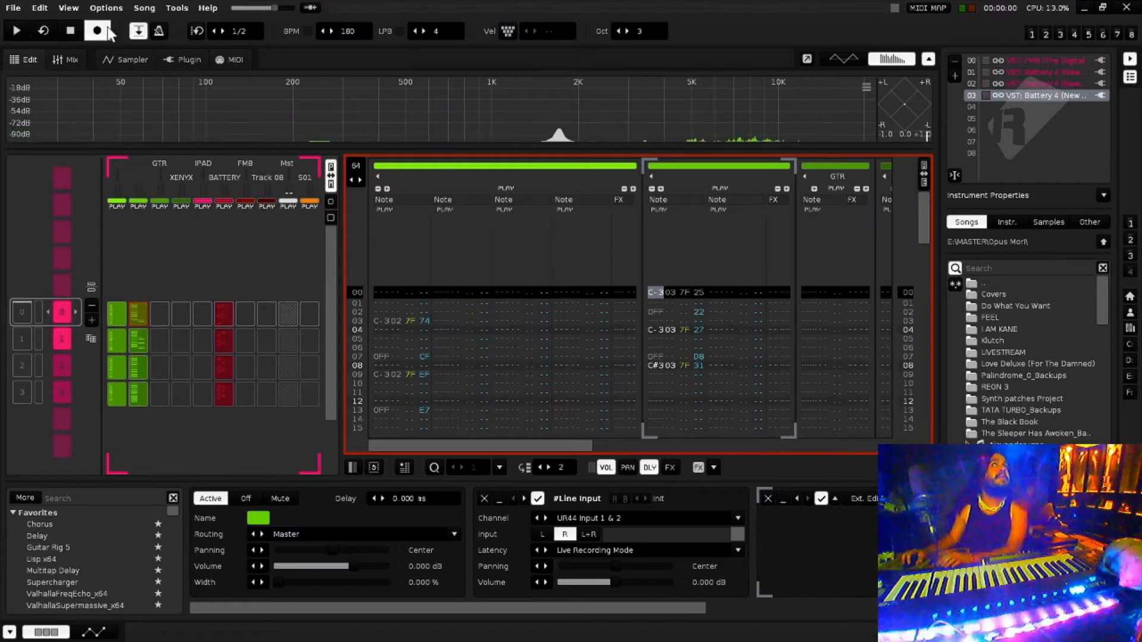
{"action": "left_click", "coordinate": [98, 31]}
Play back the recorded beat with the second track muted, and restore that track to compare.
{"action": "key", "text": "space"}
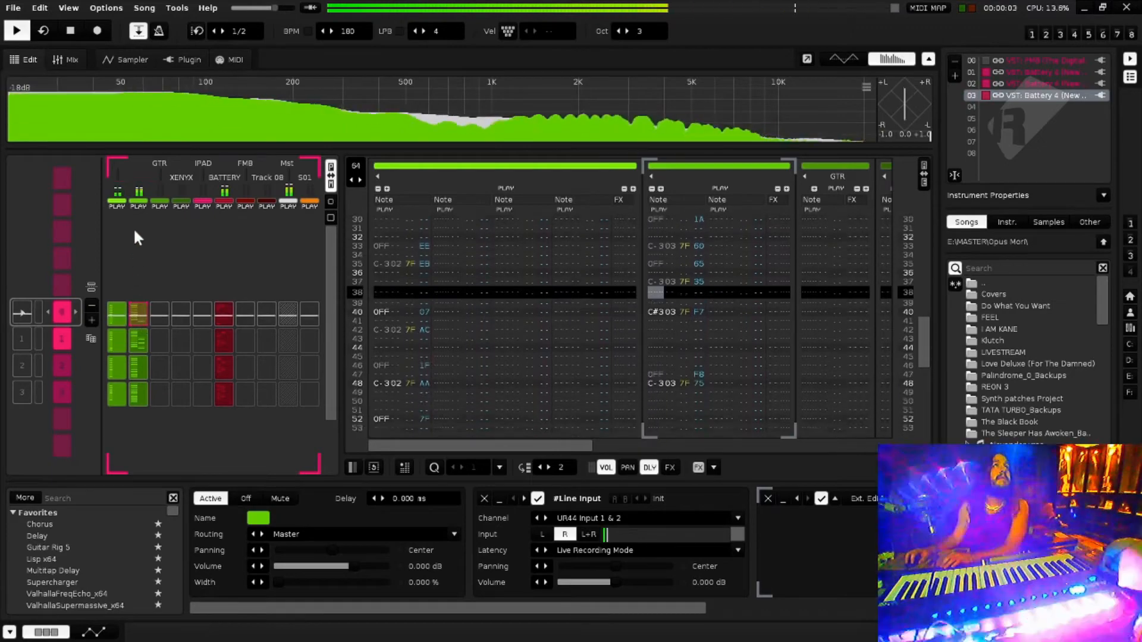
{"action": "left_click", "coordinate": [138, 206]}
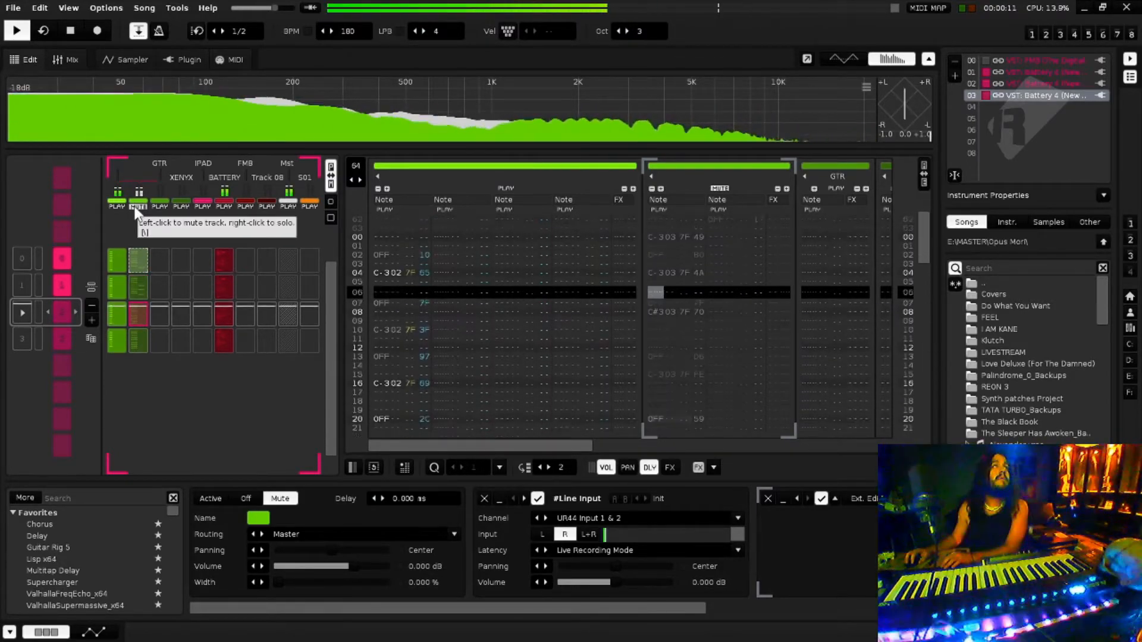
{"action": "double_click", "coordinate": [131, 266]}
{"action": "key", "text": "space"}
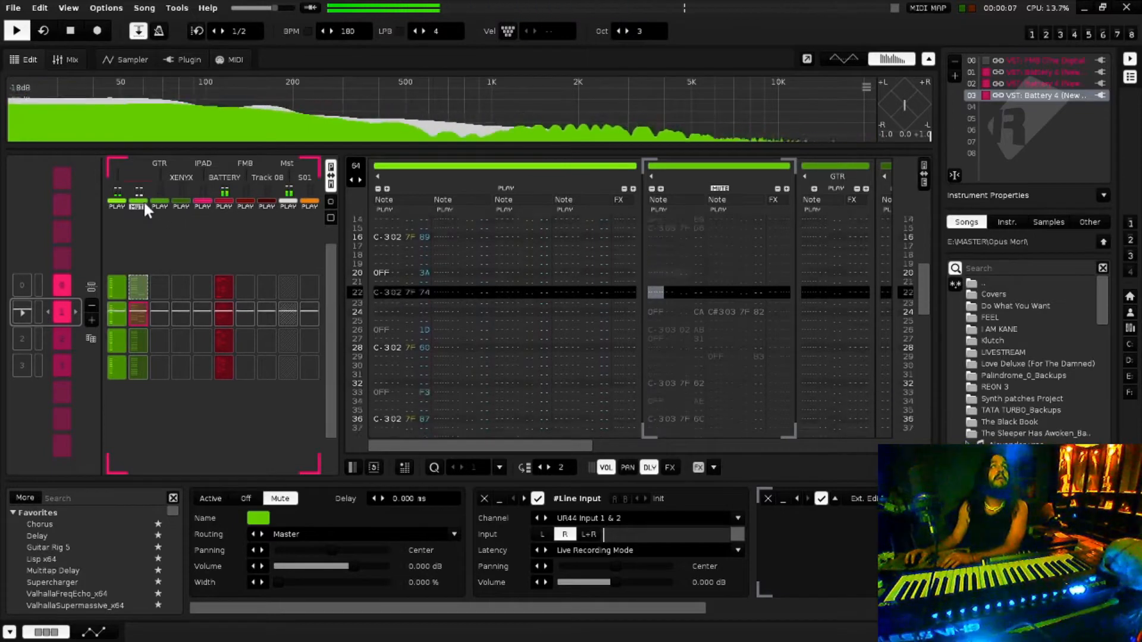
{"action": "key", "text": "space"}
{"action": "left_click", "coordinate": [137, 206]}
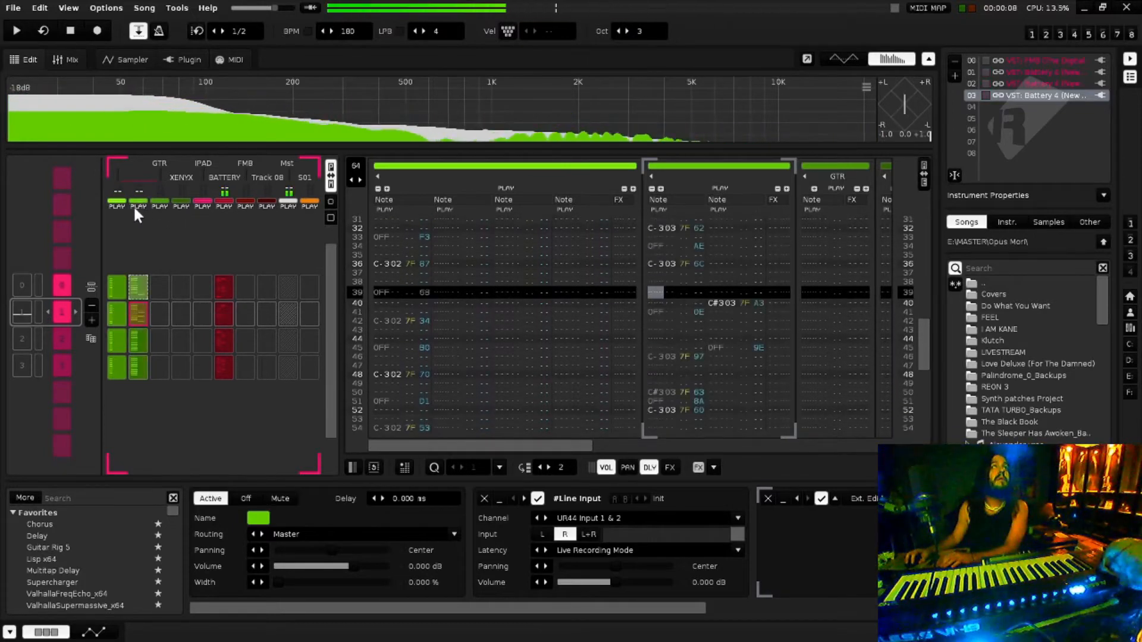
Play the song from pattern 0 and copy the second track's pattern 2 block over its pattern 0 block.
{"action": "scroll", "coordinate": [170, 248], "scroll_direction": "up", "scroll_amount": 1}
{"action": "key", "text": "space"}
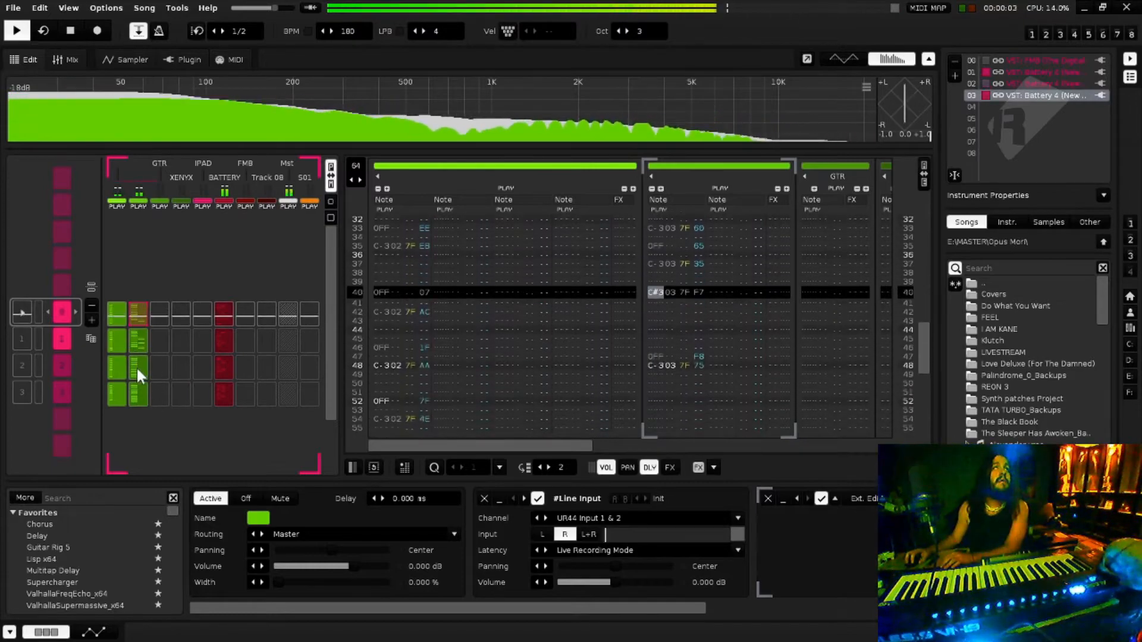
{"action": "right_click", "coordinate": [141, 363]}
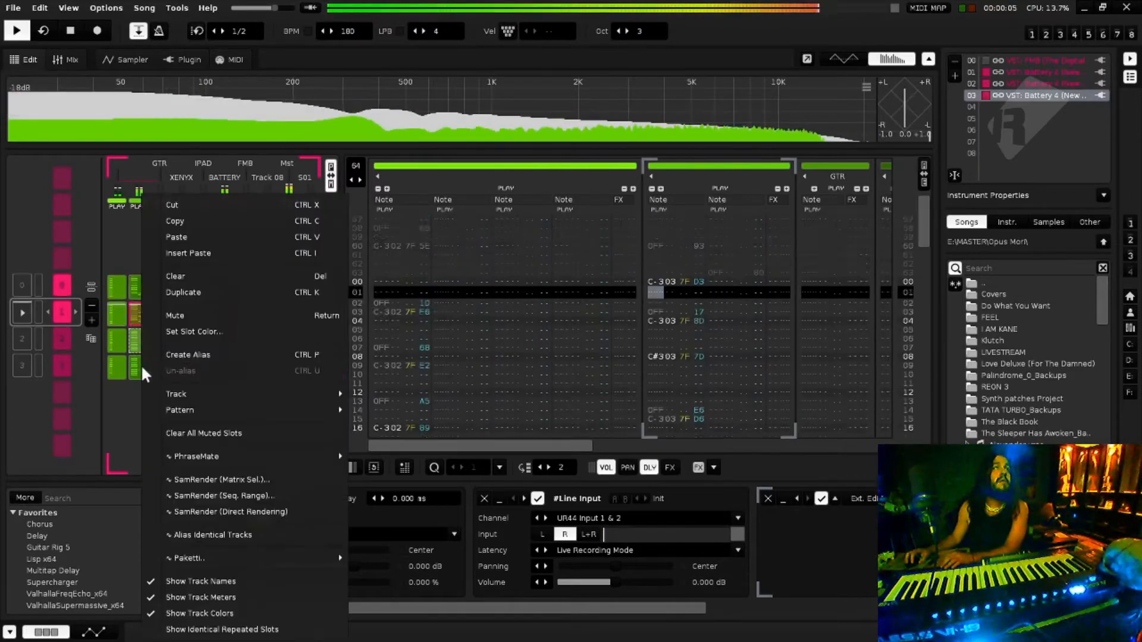
{"action": "left_click", "coordinate": [195, 221]}
{"action": "right_click", "coordinate": [139, 282]}
{"action": "left_click", "coordinate": [190, 238]}
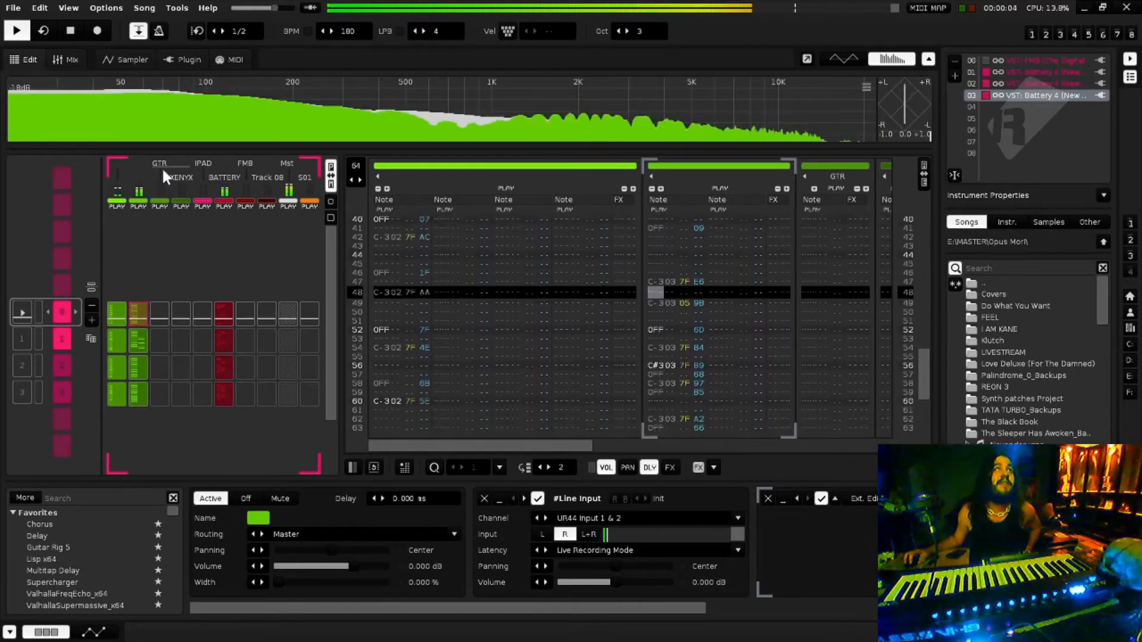
Select the GTR track and assign the analog ClosedHH 606X 1 sample to cell A3 of instrument 03's Battery 4 kit.
{"action": "left_click", "coordinate": [160, 167]}
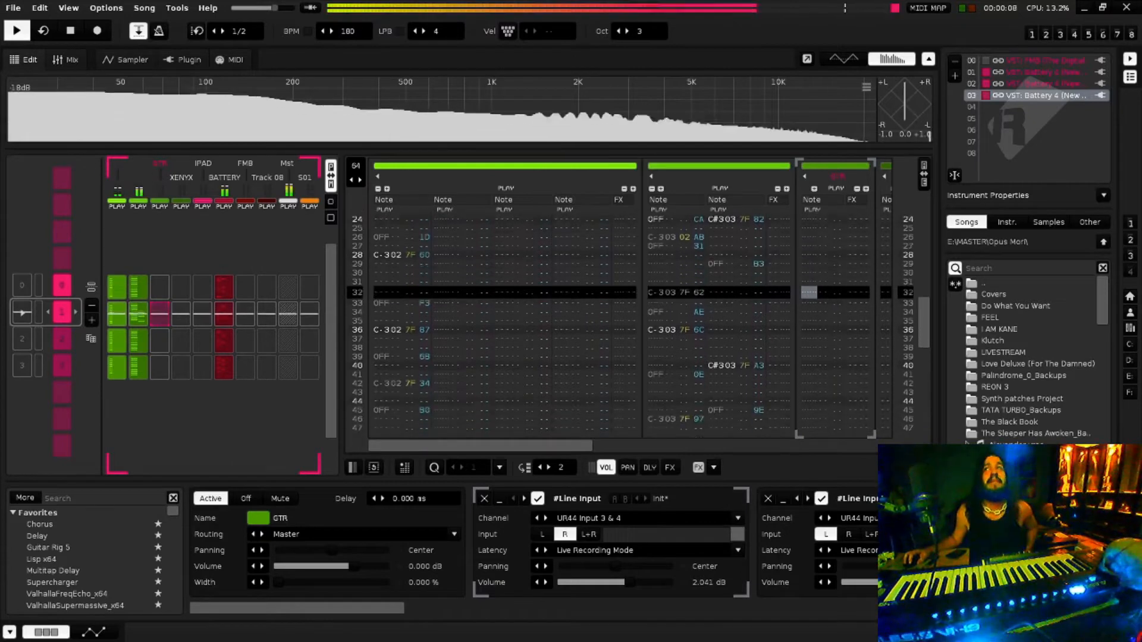
{"action": "double_click", "coordinate": [1051, 91]}
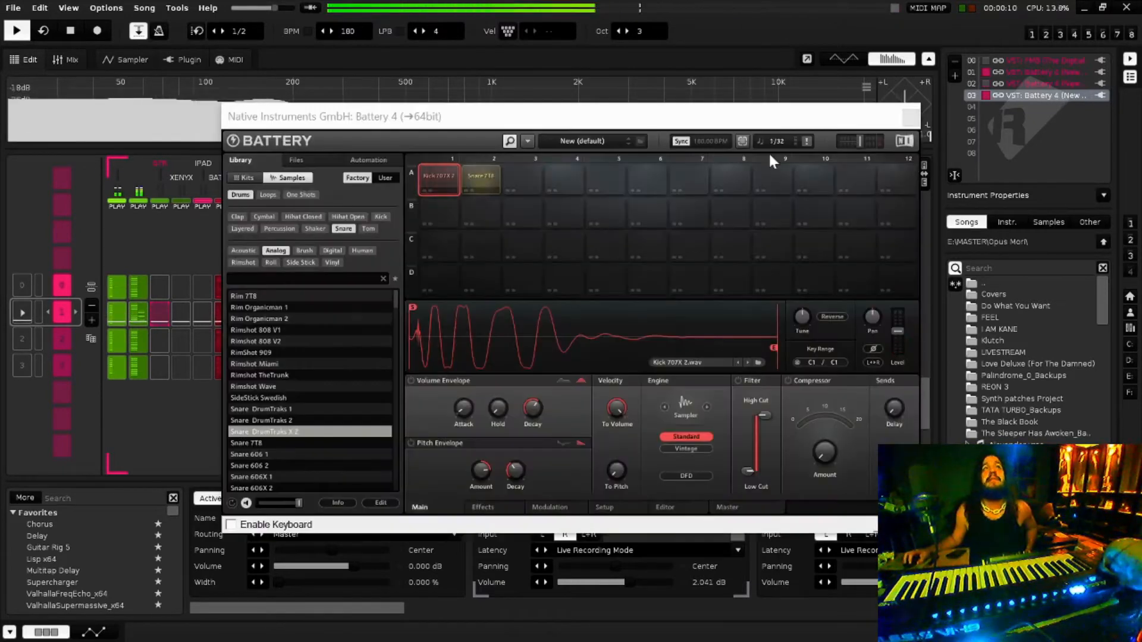
{"action": "left_click", "coordinate": [307, 218]}
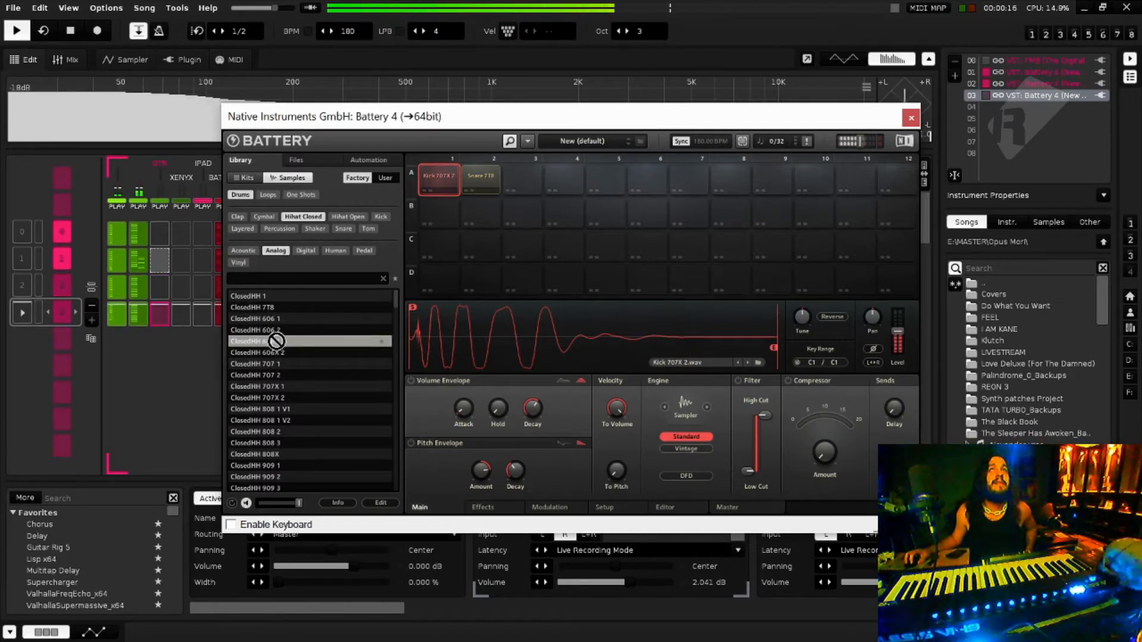
{"action": "left_click_drag", "start_coordinate": [530, 174], "coordinate": [518, 175]}
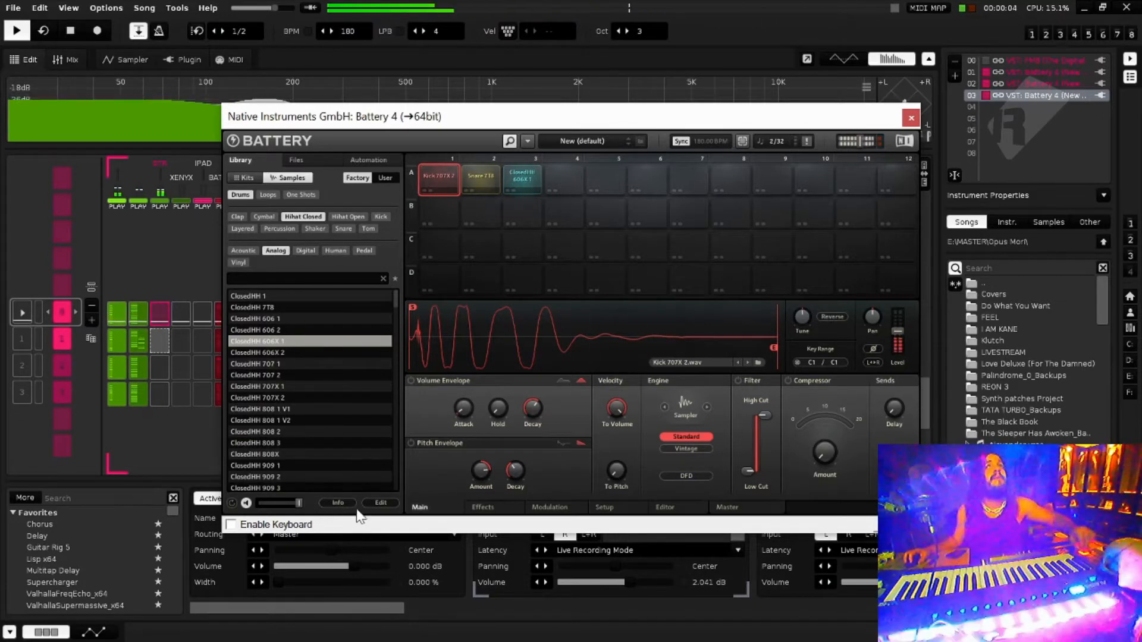
{"action": "left_click", "coordinate": [910, 120]}
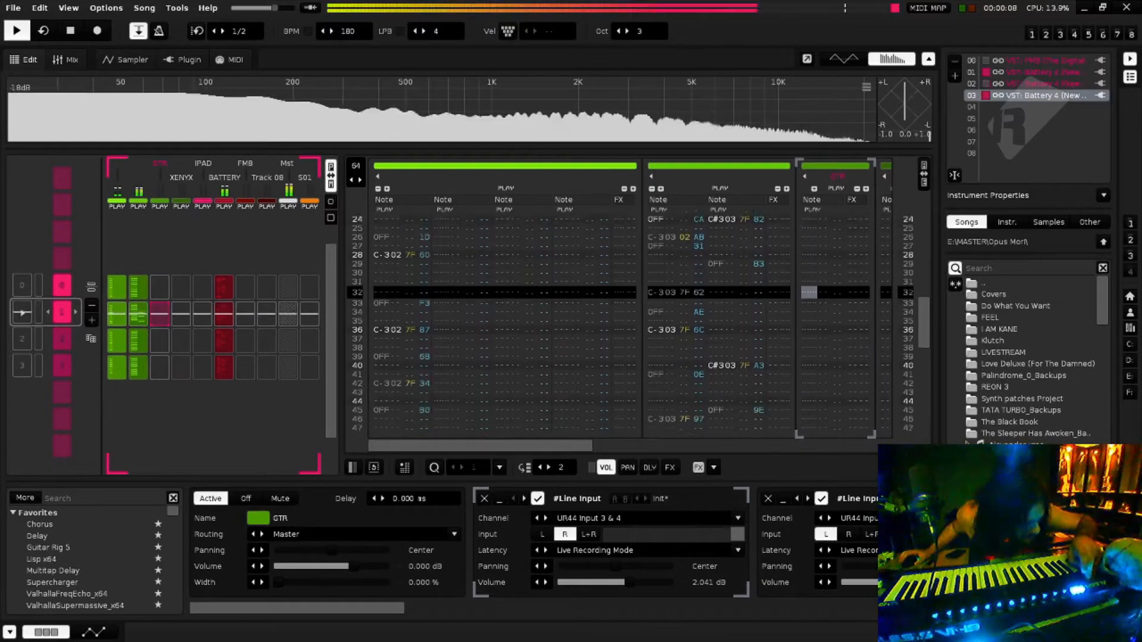
{"action": "key", "text": "space"}
{"action": "key", "text": "space"}
{"action": "key", "text": "space"}
{"action": "key", "text": "space"}
{"action": "key", "text": "space"}
{"action": "key", "text": "space"}
{"action": "key", "text": "space"}
{"action": "key", "text": "space"}
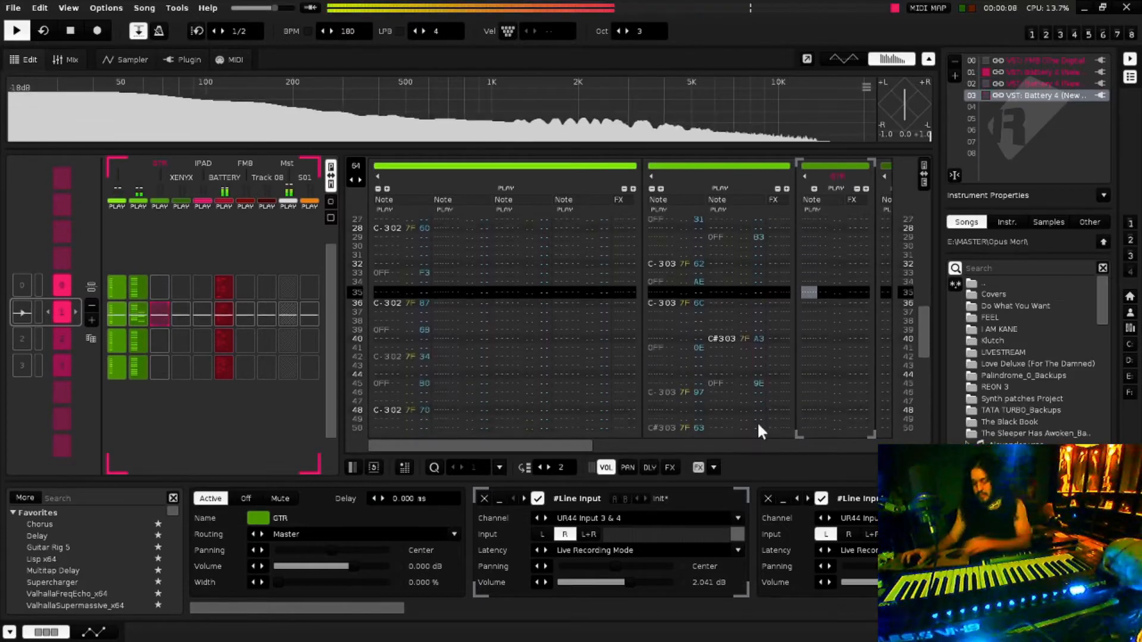
Record a closed hi-hat part with instrument 03 onto the GTR track across the looping patterns.
{"action": "scroll", "coordinate": [256, 306], "scroll_direction": "up", "scroll_amount": 1}
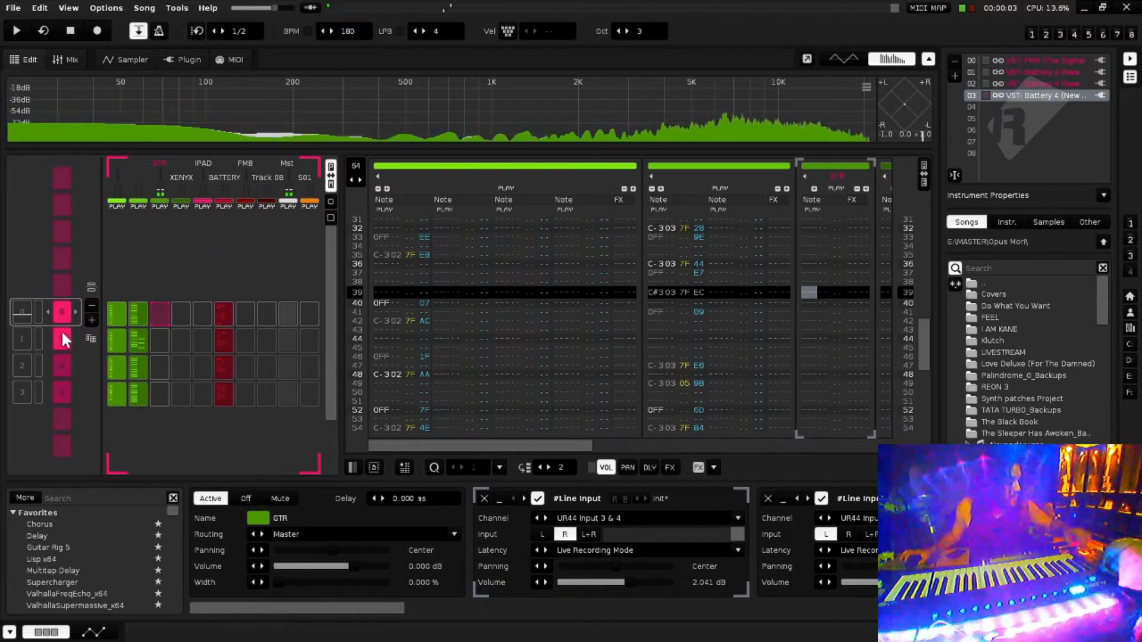
{"action": "key", "text": "space"}
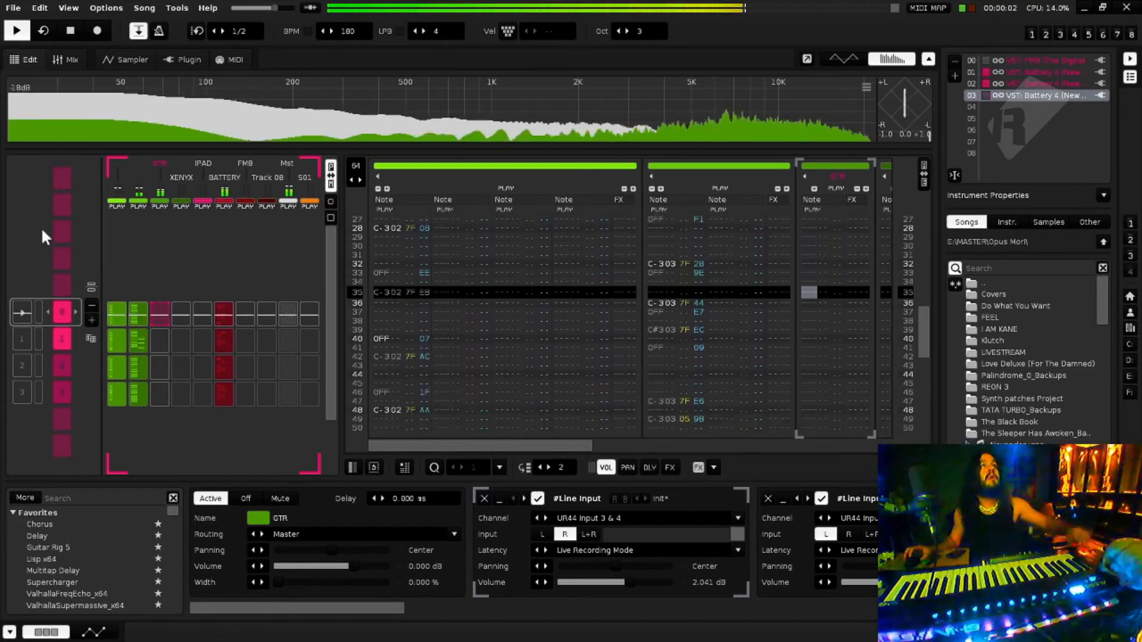
{"action": "key", "text": "space"}
{"action": "left_click", "coordinate": [97, 31]}
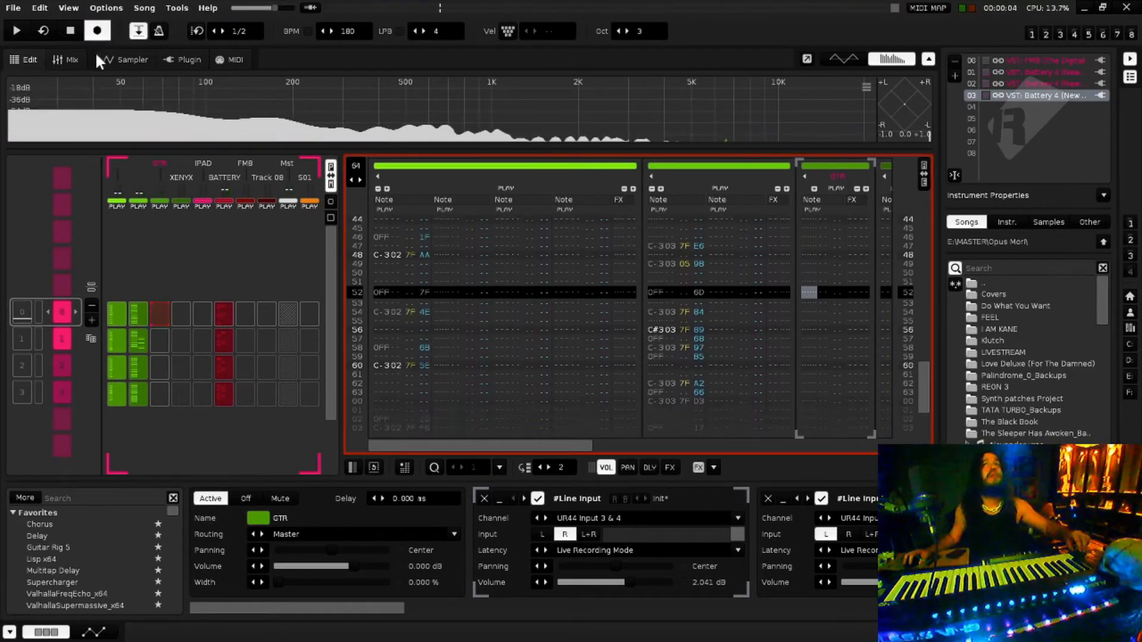
{"action": "key", "text": "space"}
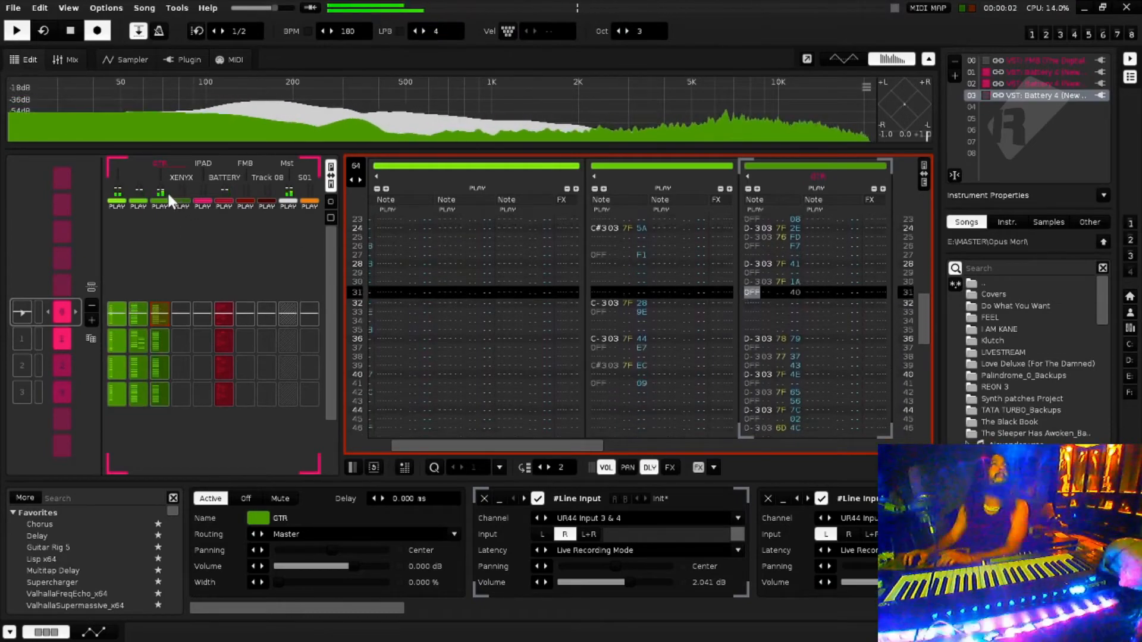
Select the XENYX track and load the Massive synth into empty instrument slot 04.
{"action": "left_click", "coordinate": [184, 180]}
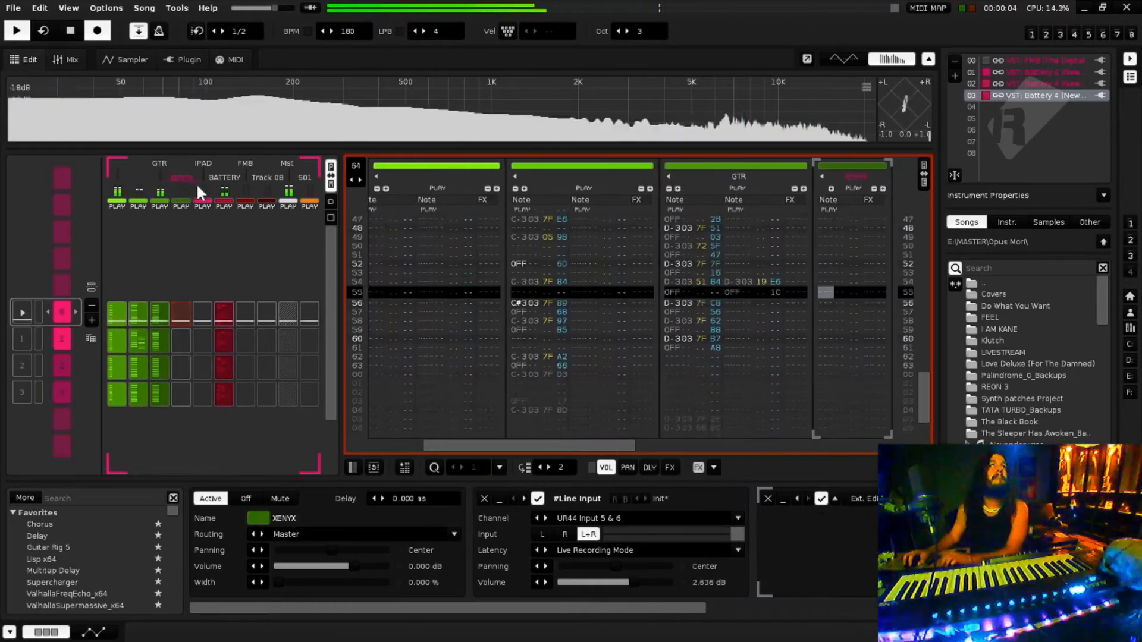
{"action": "left_click", "coordinate": [1005, 106]}
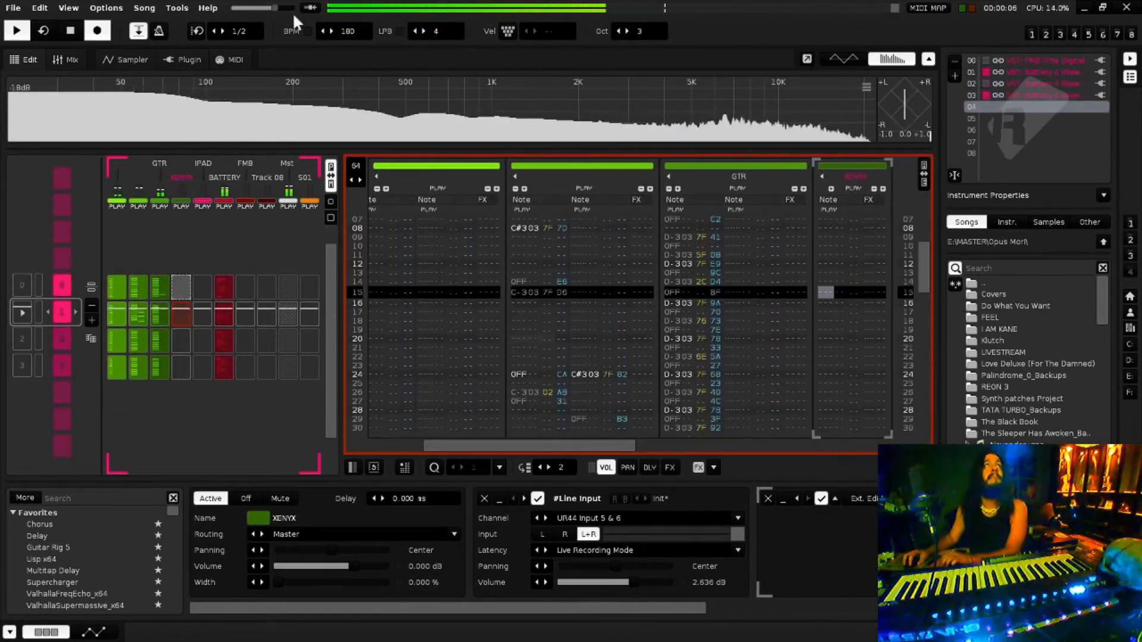
{"action": "left_click", "coordinate": [224, 177]}
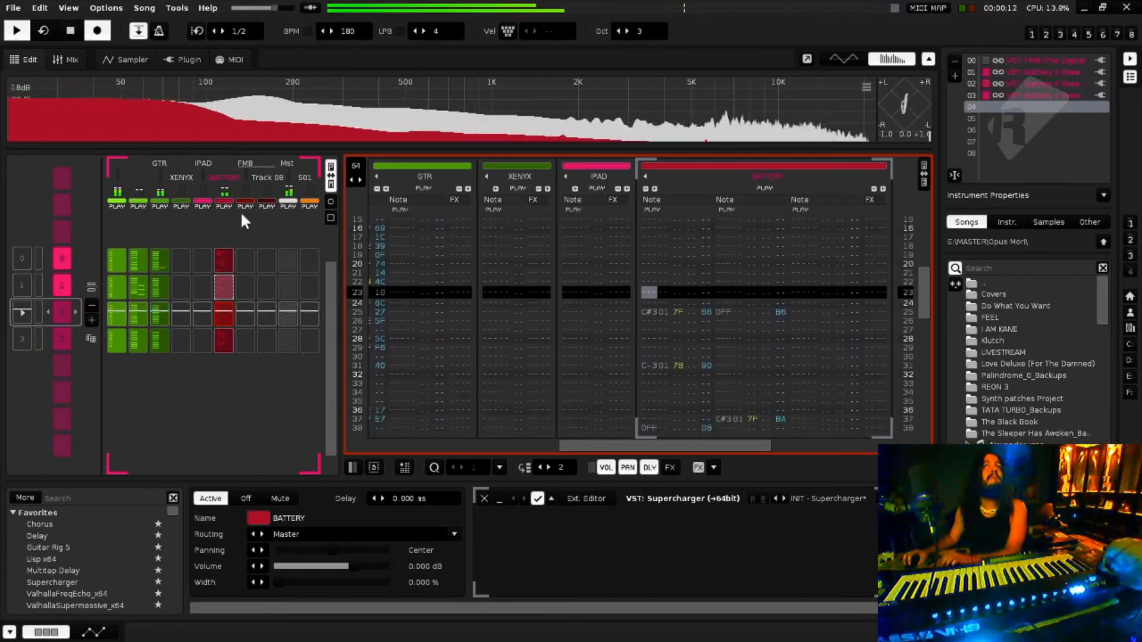
{"action": "left_click", "coordinate": [178, 177]}
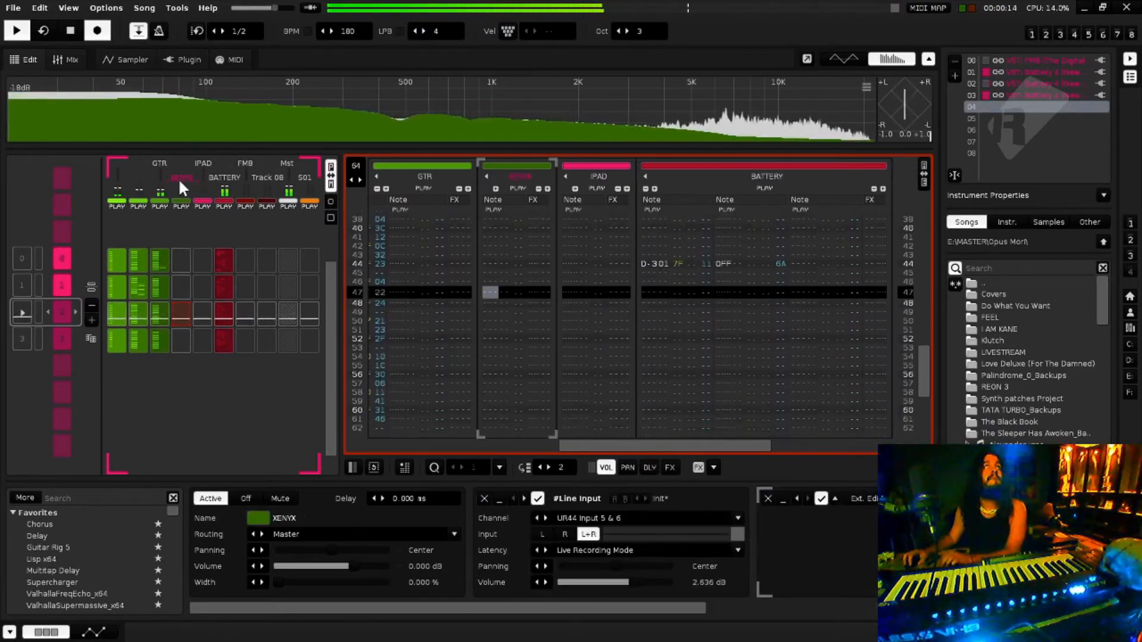
{"action": "left_click", "coordinate": [124, 60]}
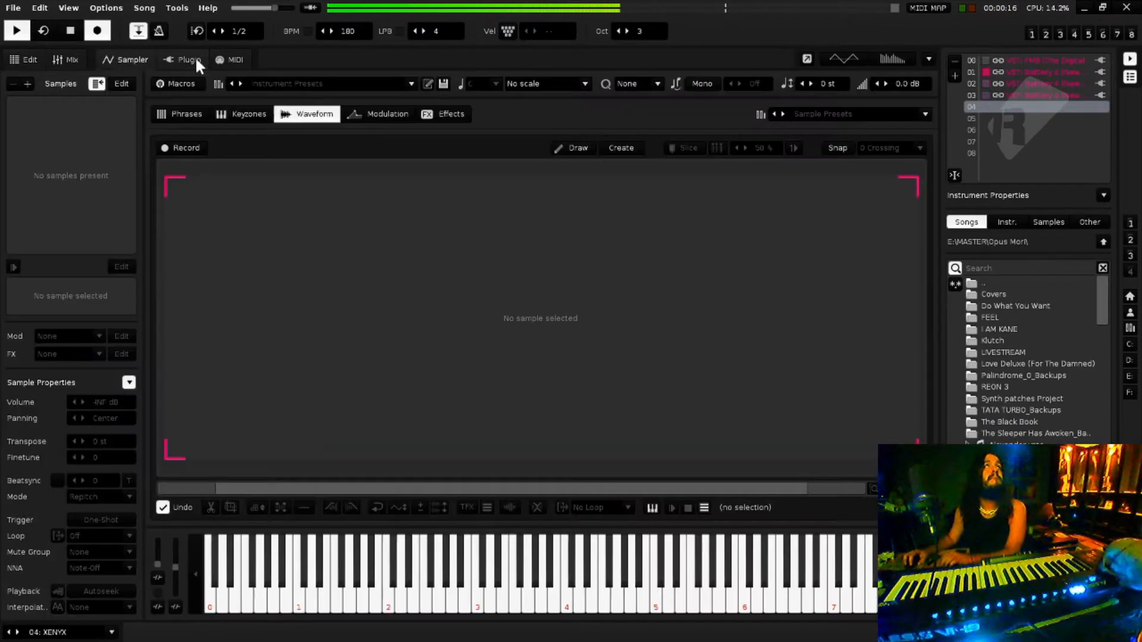
{"action": "left_click", "coordinate": [194, 59]}
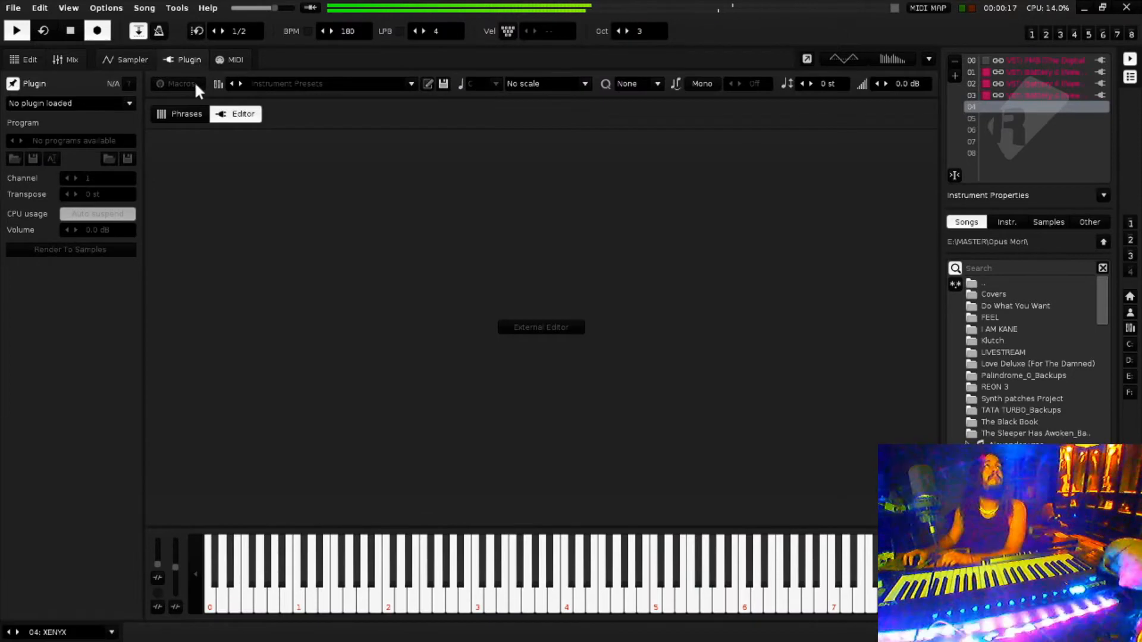
{"action": "left_click", "coordinate": [128, 105]}
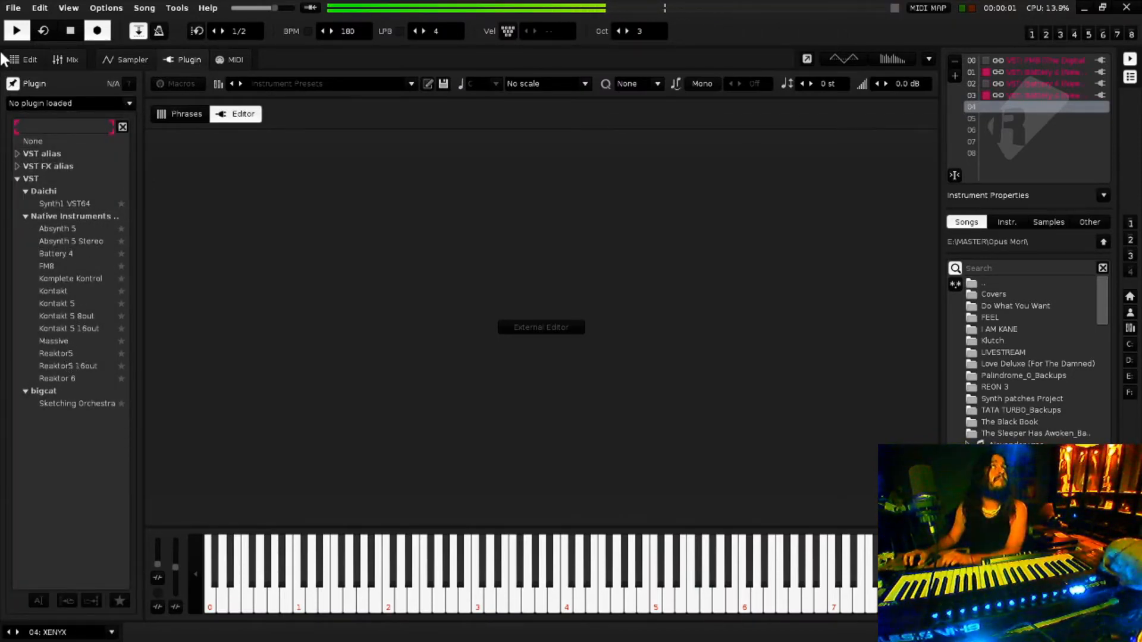
{"action": "left_click", "coordinate": [45, 345]}
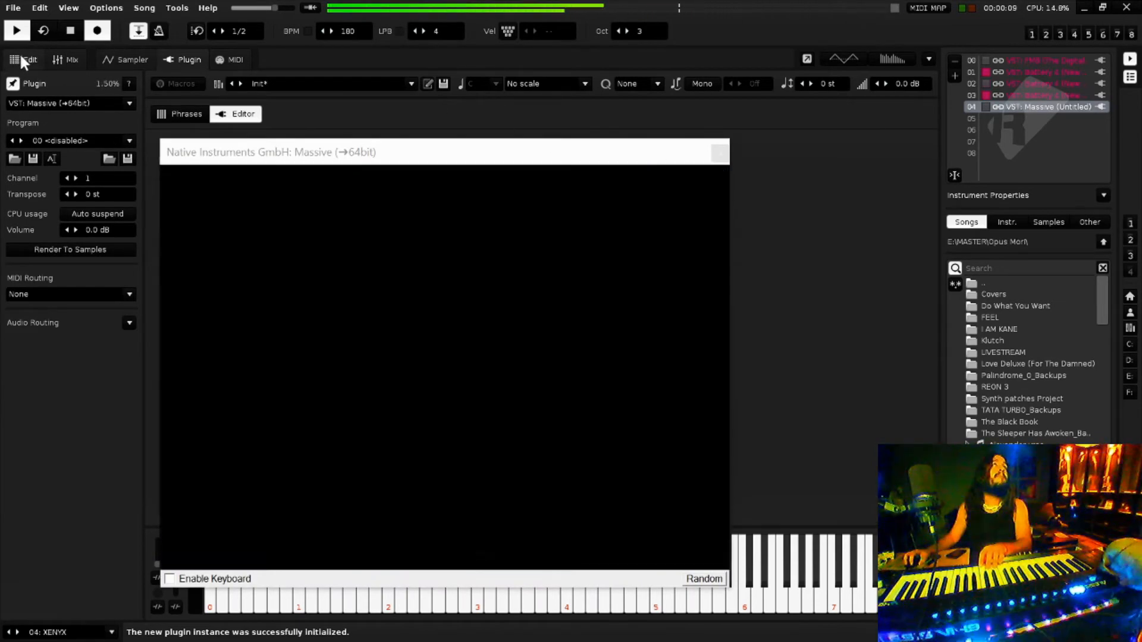
Return to the pattern editor and mute the second track.
{"action": "left_click", "coordinate": [21, 58]}
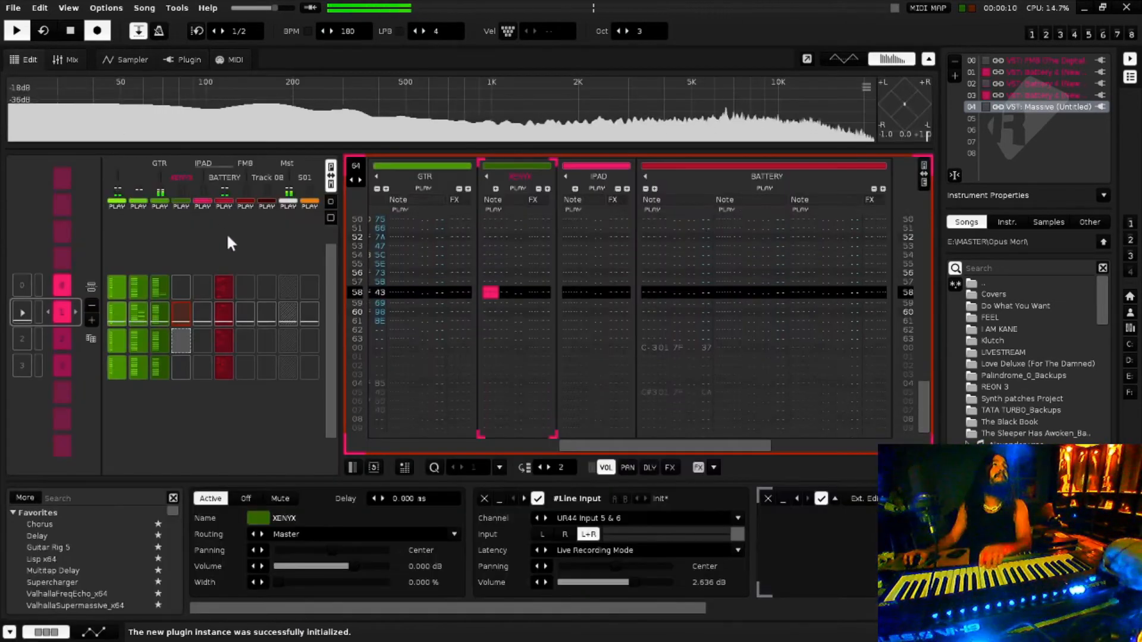
{"action": "left_click", "coordinate": [138, 206]}
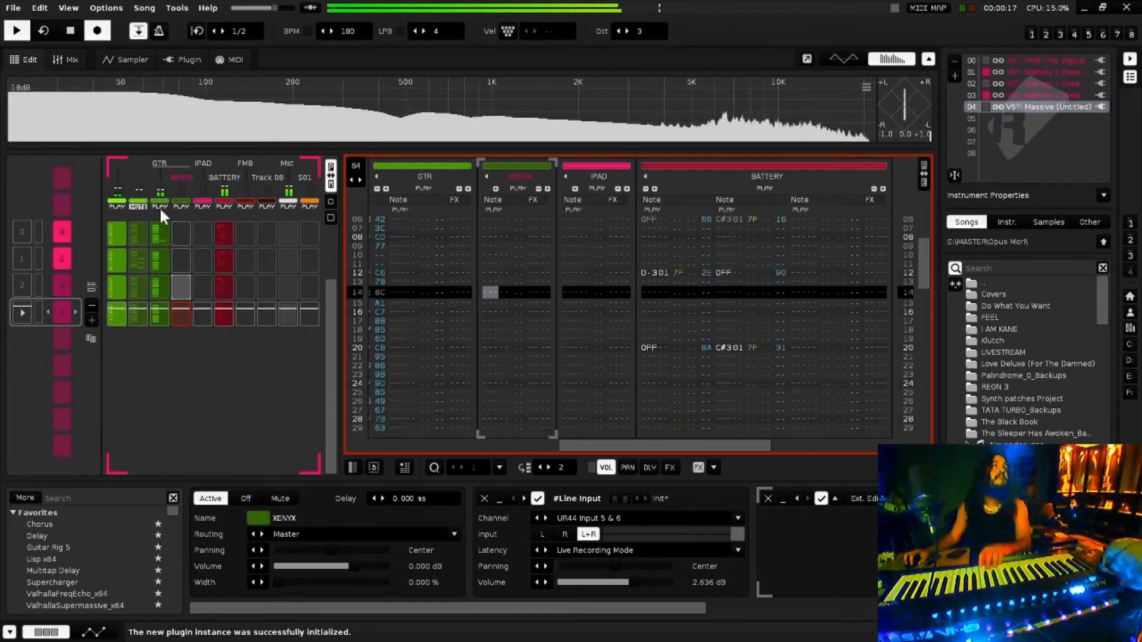
Mute the GTR track and turn on the metronome.
{"action": "left_click", "coordinate": [160, 205]}
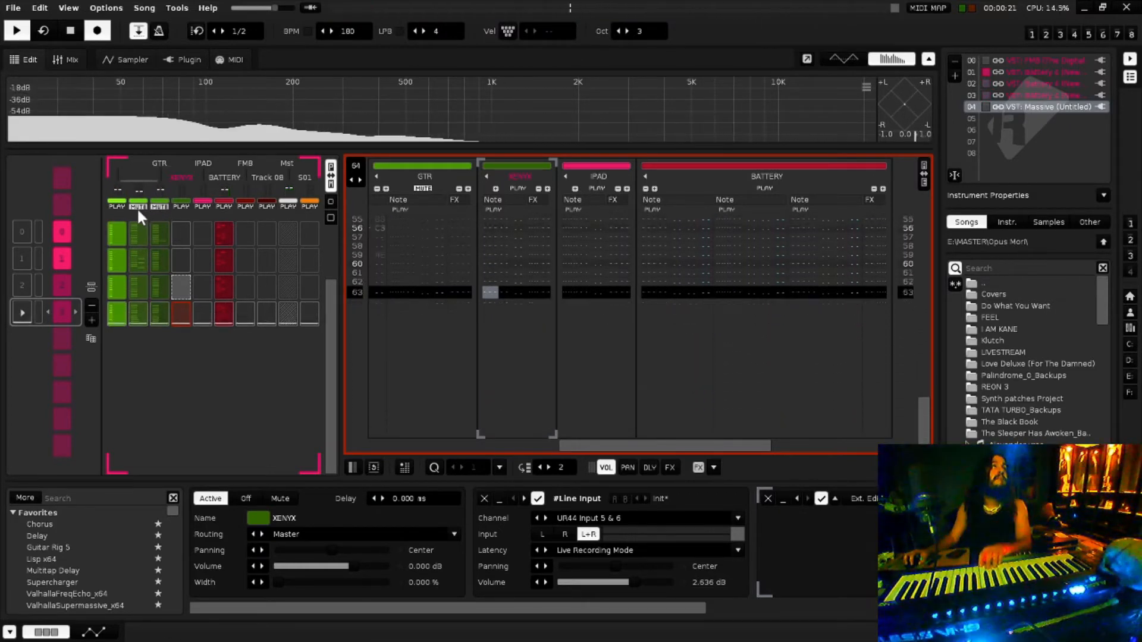
{"action": "left_click", "coordinate": [159, 31]}
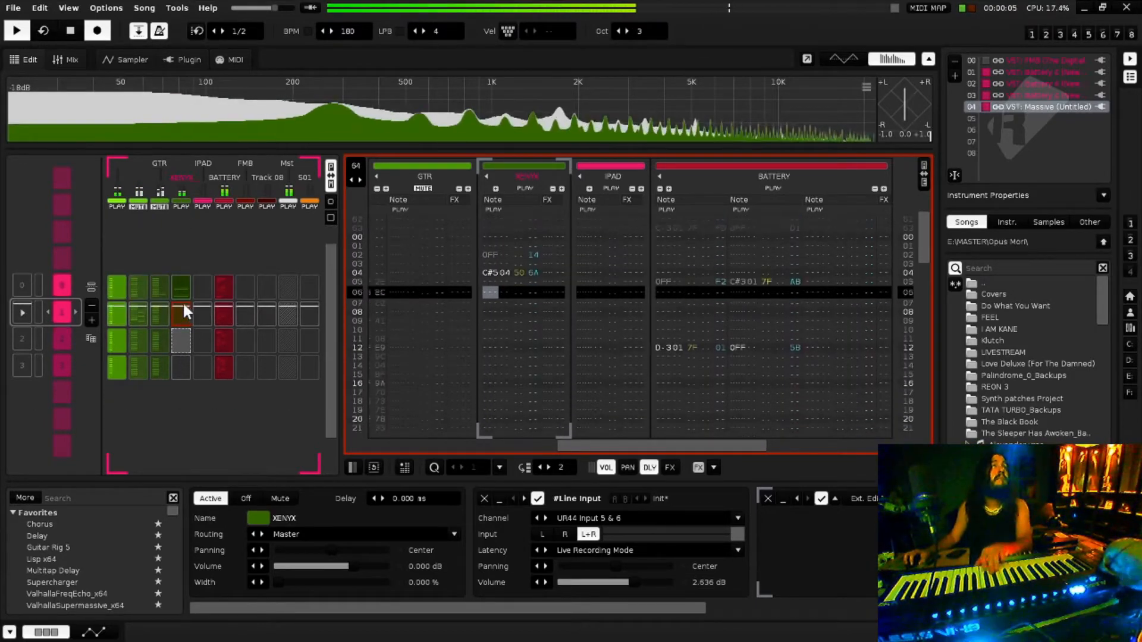
Clear the notes recorded on the XENYX track from its slots in the first two patterns.
{"action": "right_click", "coordinate": [179, 280]}
{"action": "left_click", "coordinate": [204, 206]}
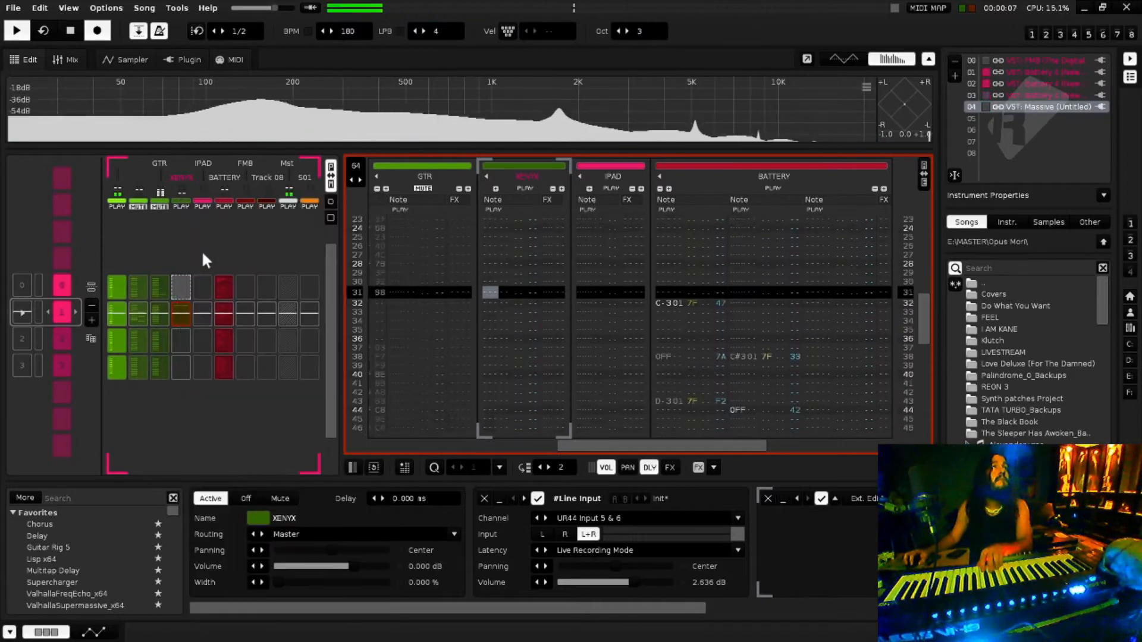
{"action": "right_click", "coordinate": [181, 317]}
{"action": "left_click", "coordinate": [208, 212]}
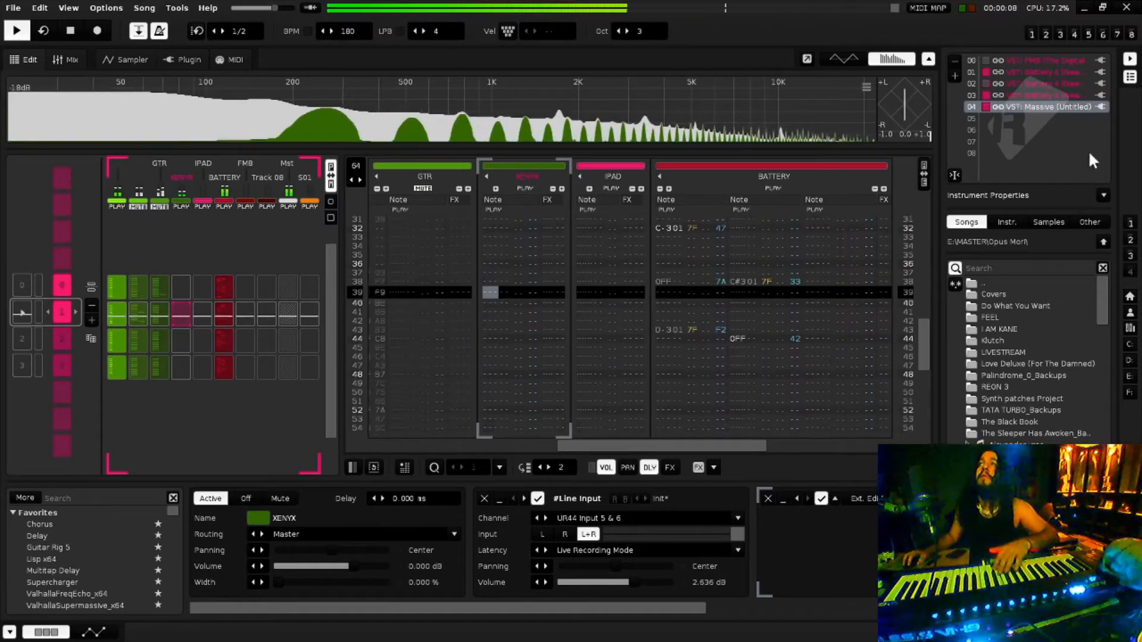
Open the Massive editor of instrument 04 and show its preset browser.
{"action": "double_click", "coordinate": [1059, 101]}
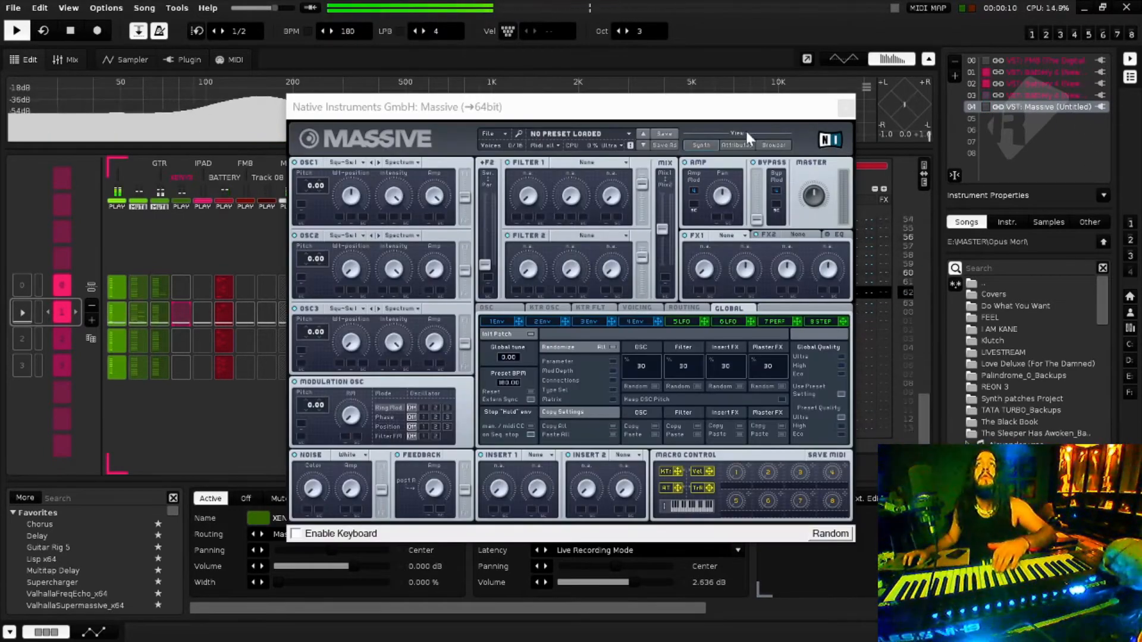
{"action": "left_click", "coordinate": [612, 131]}
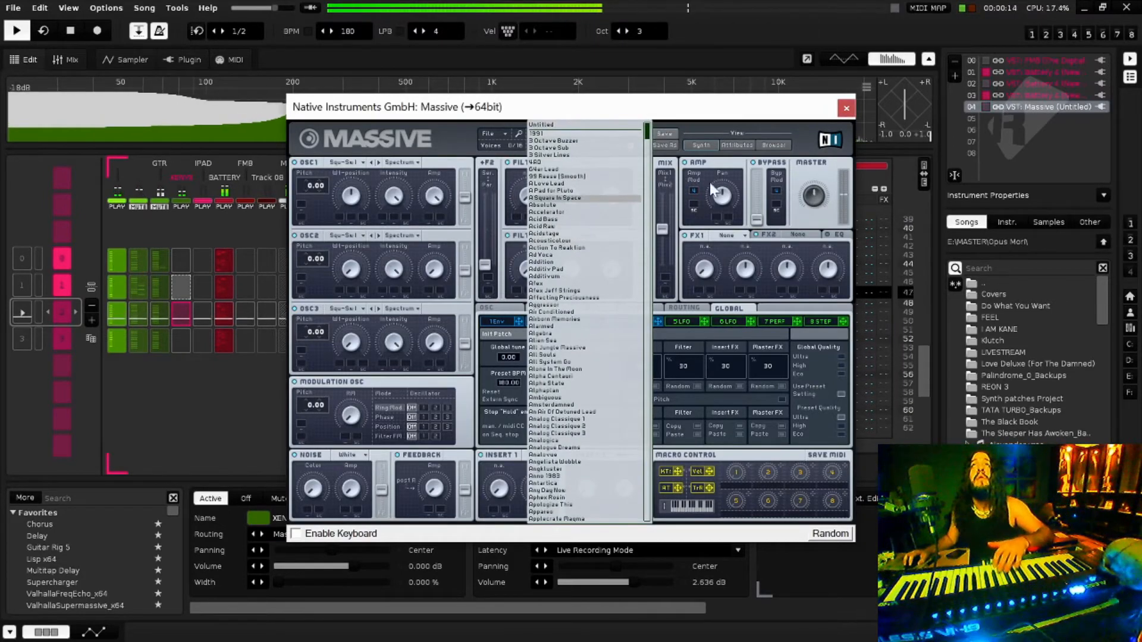
{"action": "left_click", "coordinate": [769, 144]}
{"action": "left_click", "coordinate": [769, 145]}
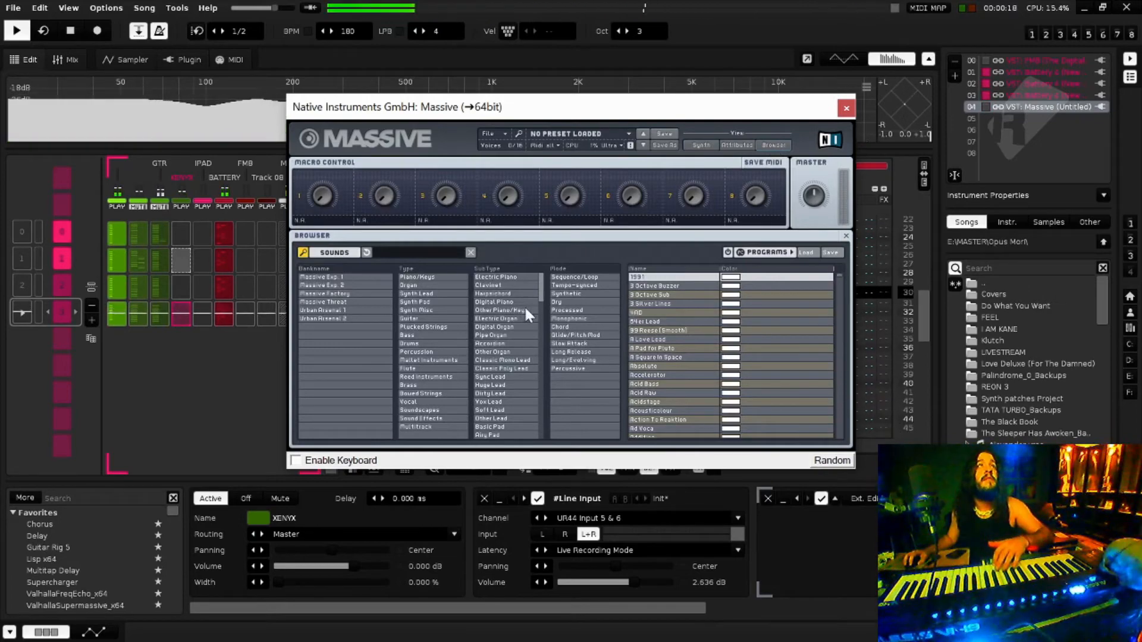
Unmute the GTR track and mute the second track's slots in all four patterns of the pattern matrix.
{"action": "left_click", "coordinate": [158, 209]}
{"action": "left_click", "coordinate": [158, 209]}
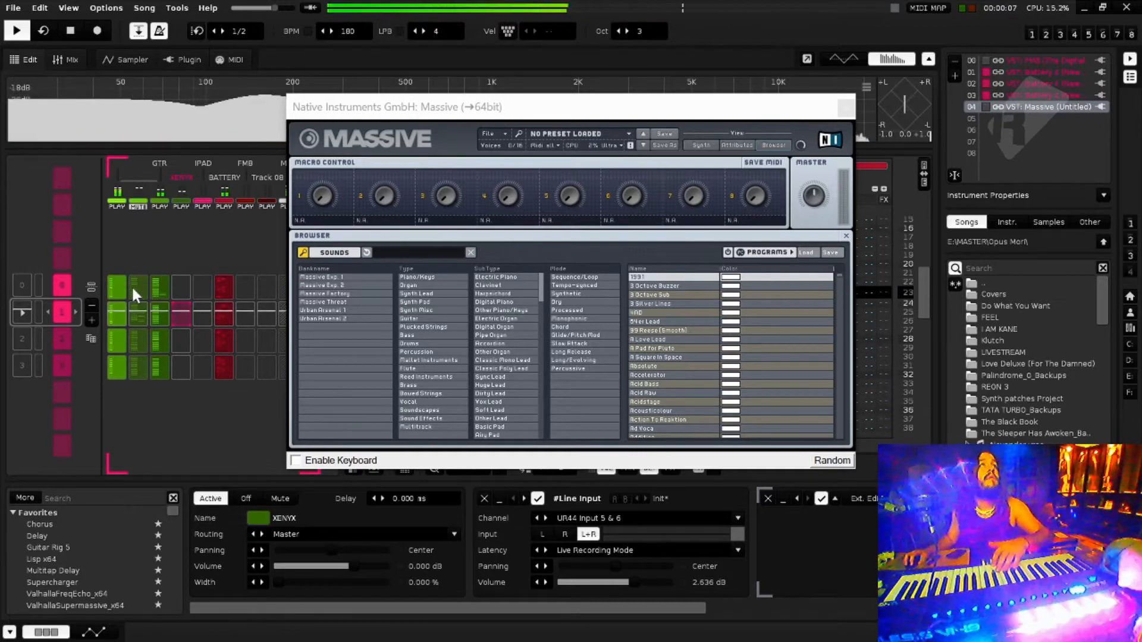
{"action": "left_click", "coordinate": [133, 289]}
{"action": "left_click_drag", "start_coordinate": [140, 290], "coordinate": [144, 319]}
{"action": "key", "text": "space"}
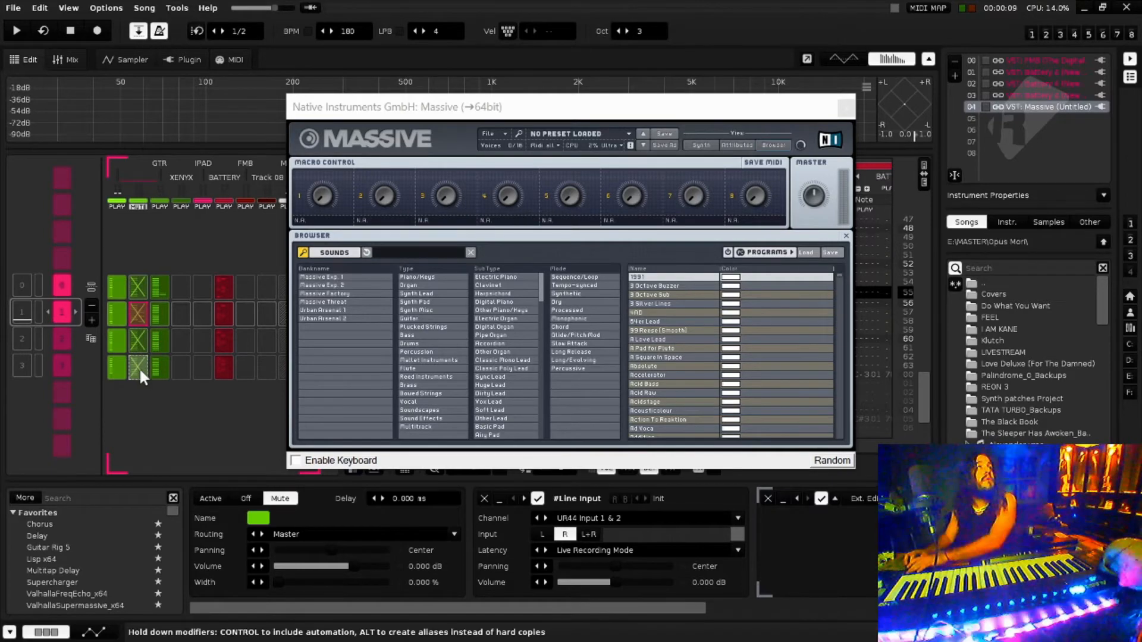
Restart playback of the looping patterns and select the IPAD track for playing Massive.
{"action": "key", "text": "space"}
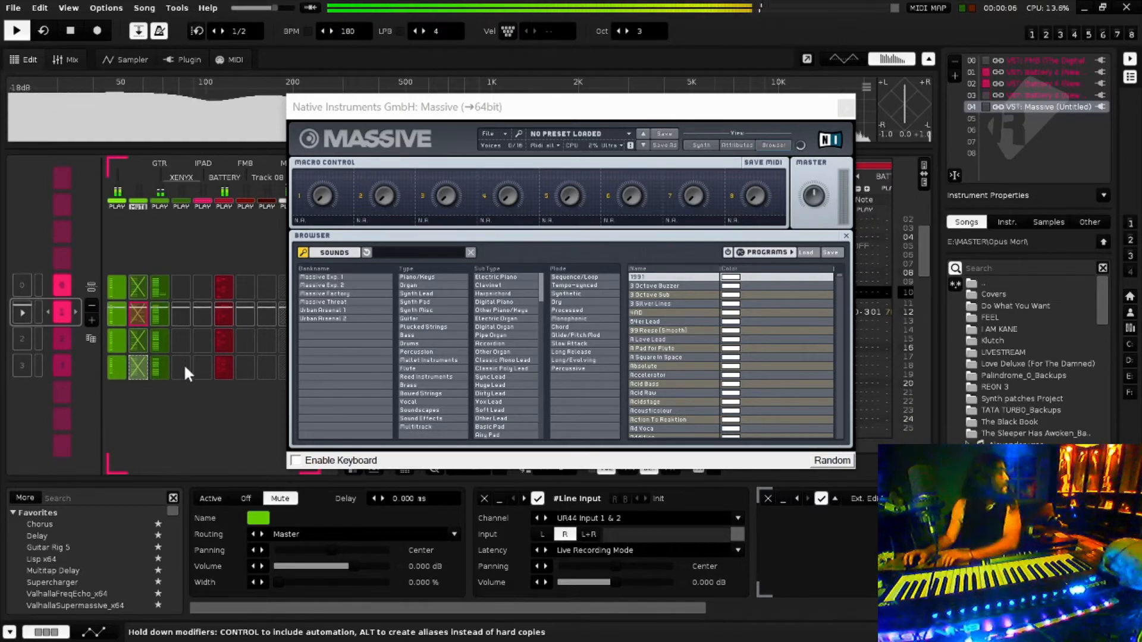
{"action": "scroll", "coordinate": [146, 350], "scroll_direction": "up", "scroll_amount": 1}
{"action": "key", "text": "space"}
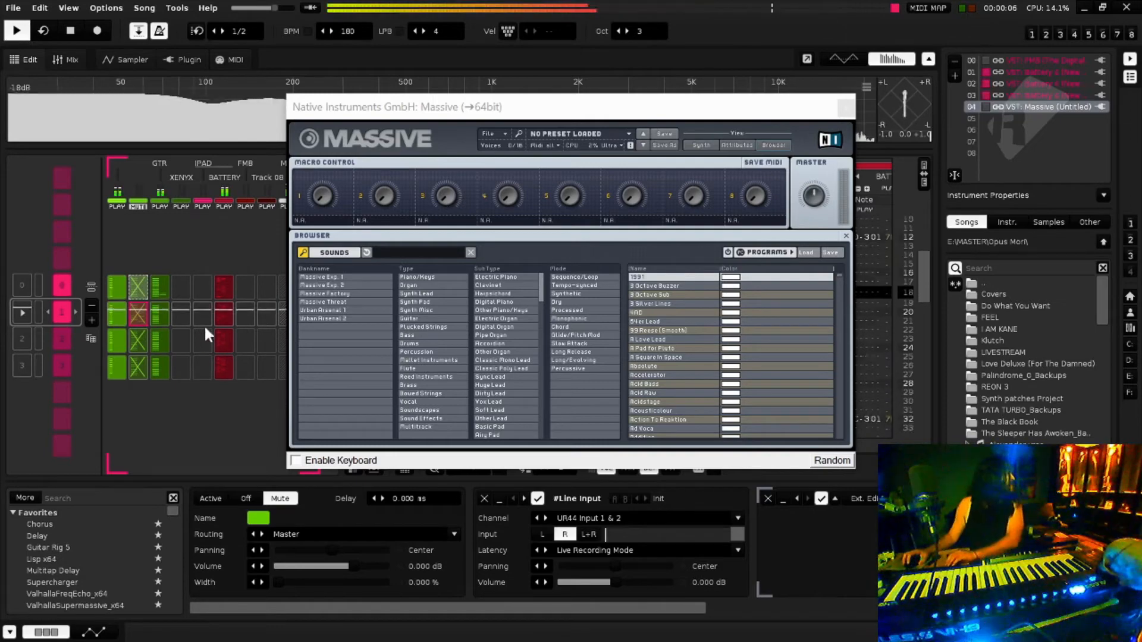
{"action": "left_click", "coordinate": [70, 31]}
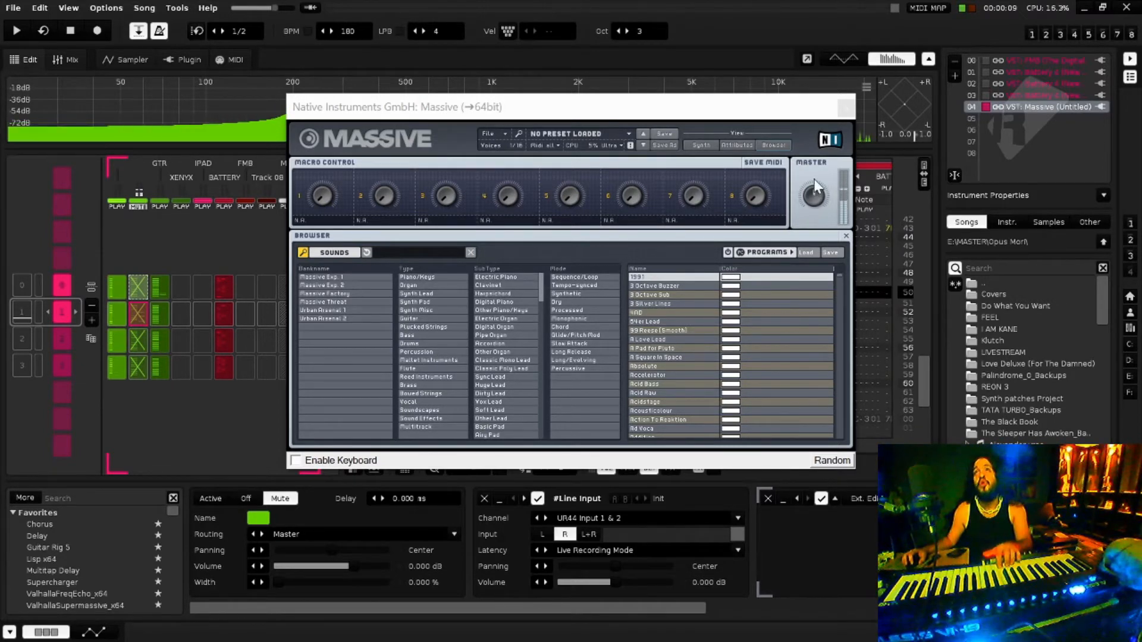
{"action": "key", "text": "space"}
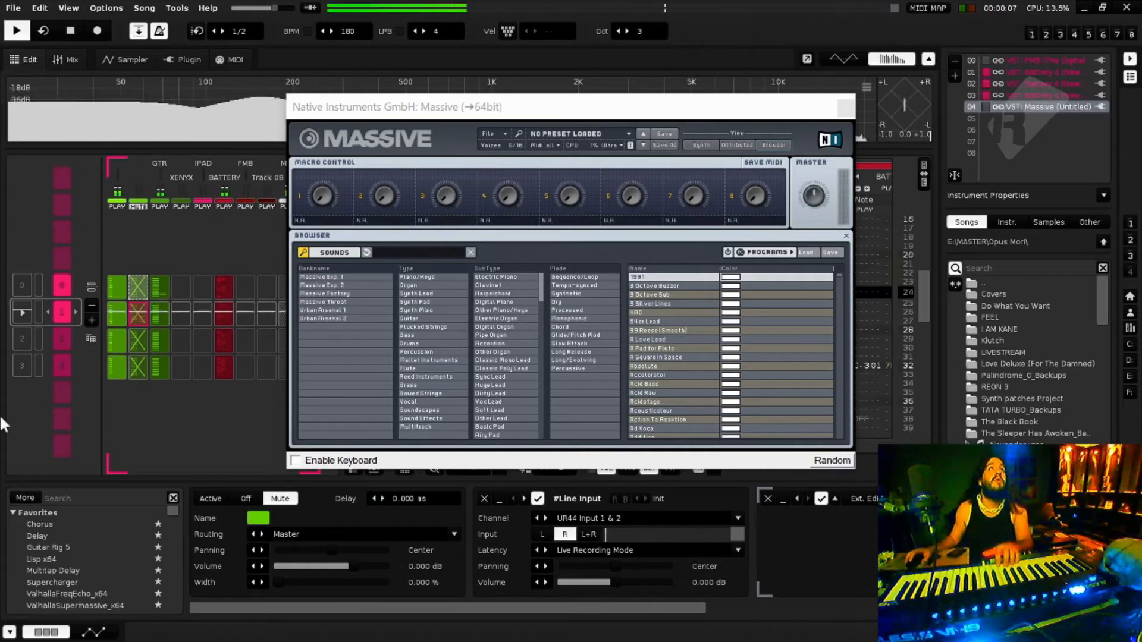
{"action": "left_click", "coordinate": [208, 166]}
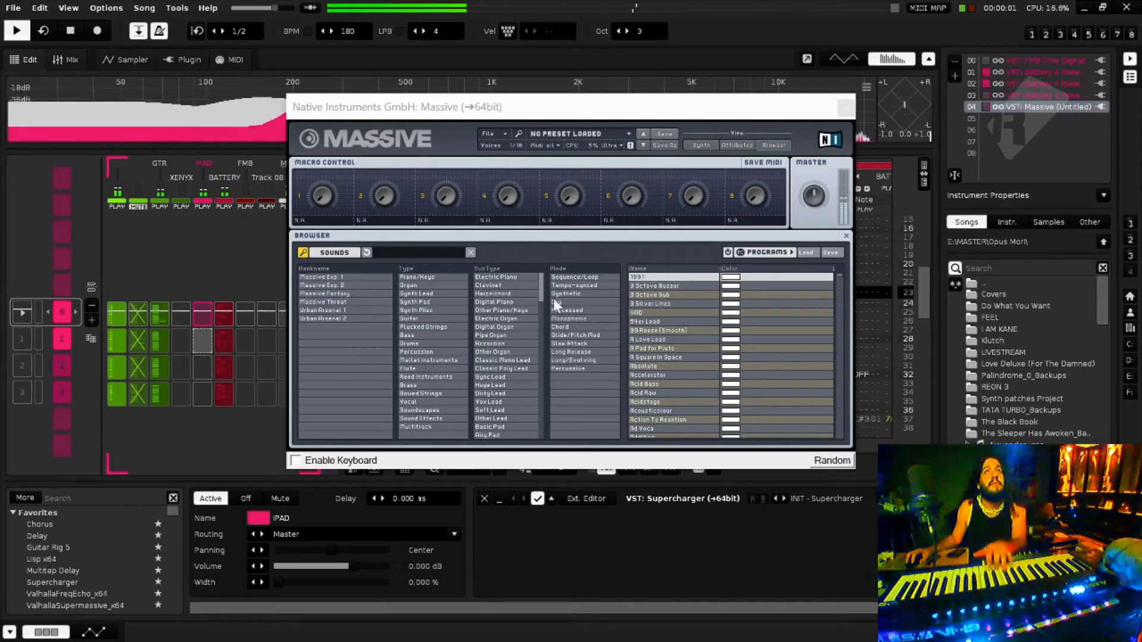
Browse Massive's Chime Pad presets and its Synth Lead presets of the Classic Poly Lead subtype.
{"action": "left_click_drag", "start_coordinate": [541, 287], "coordinate": [538, 308]}
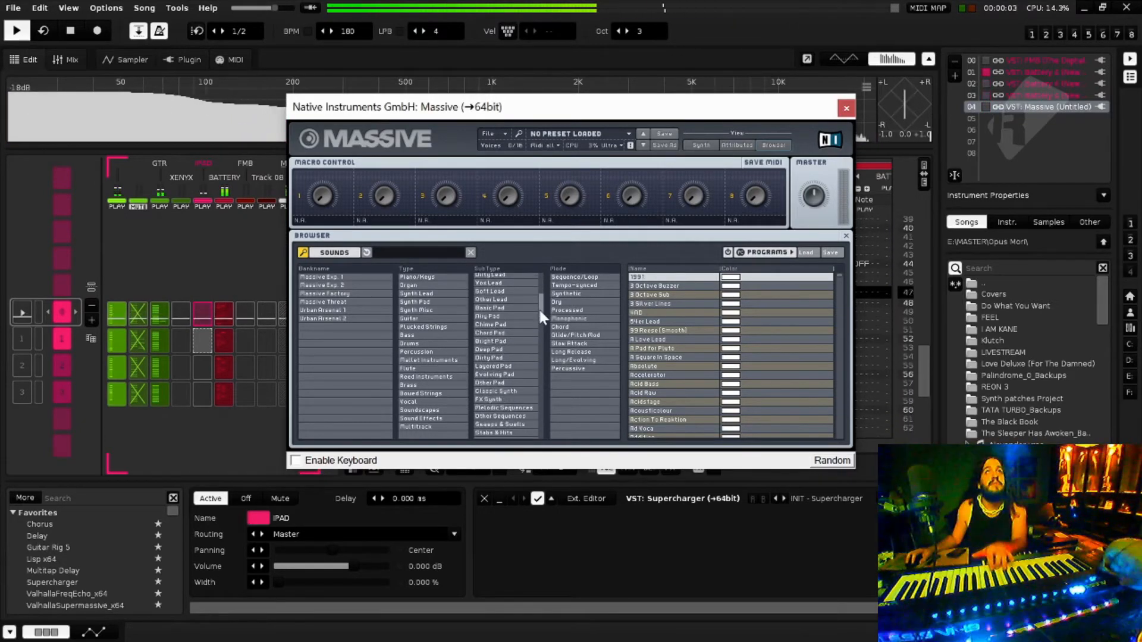
{"action": "left_click", "coordinate": [491, 324]}
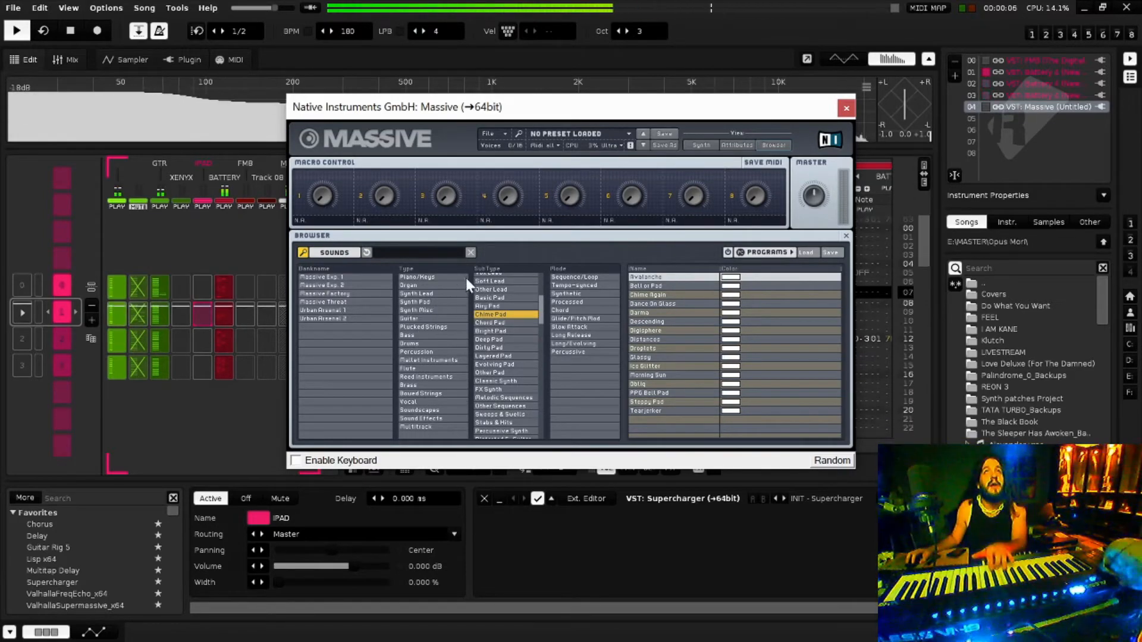
{"action": "left_click", "coordinate": [432, 296]}
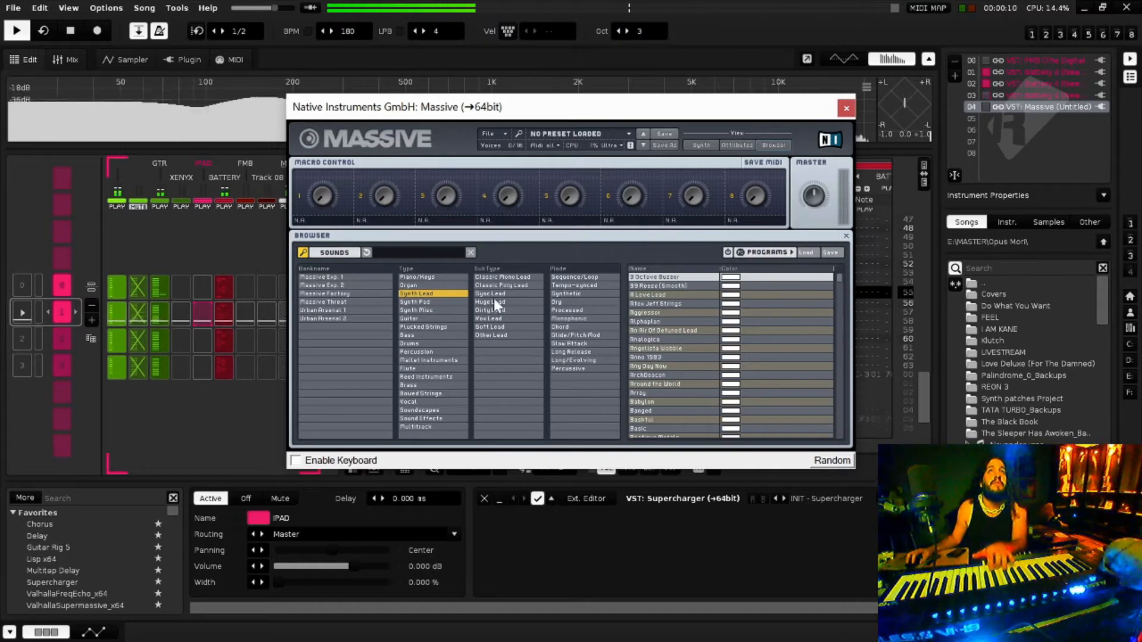
{"action": "left_click", "coordinate": [522, 285]}
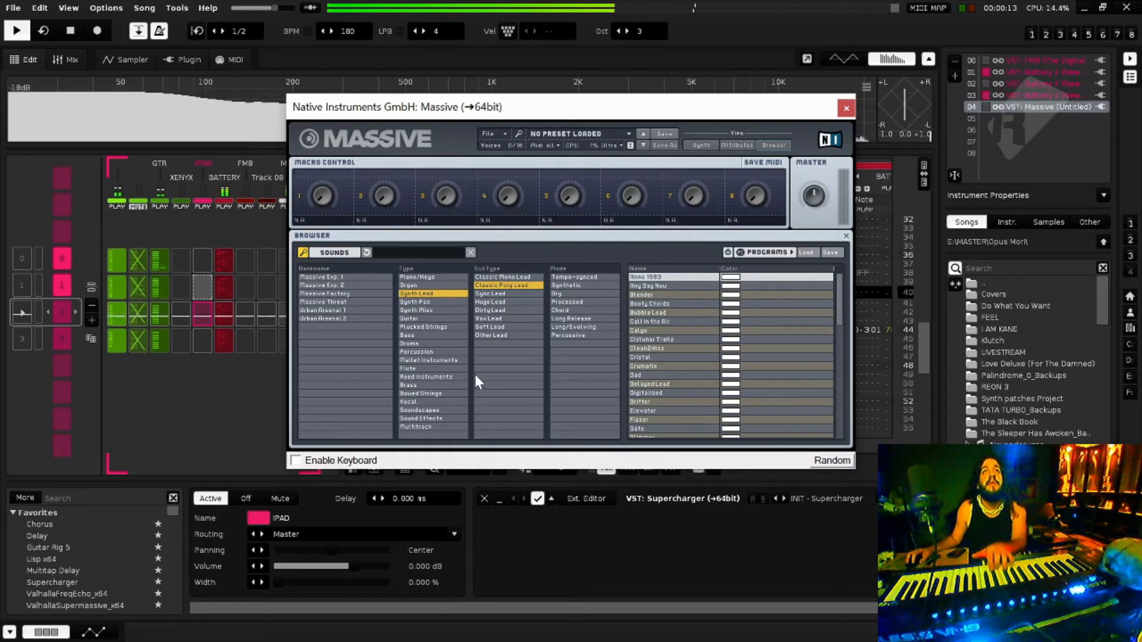
Filter the Massive presets to the Synth Pad type and the Deep Pad subtype.
{"action": "left_click", "coordinate": [434, 301]}
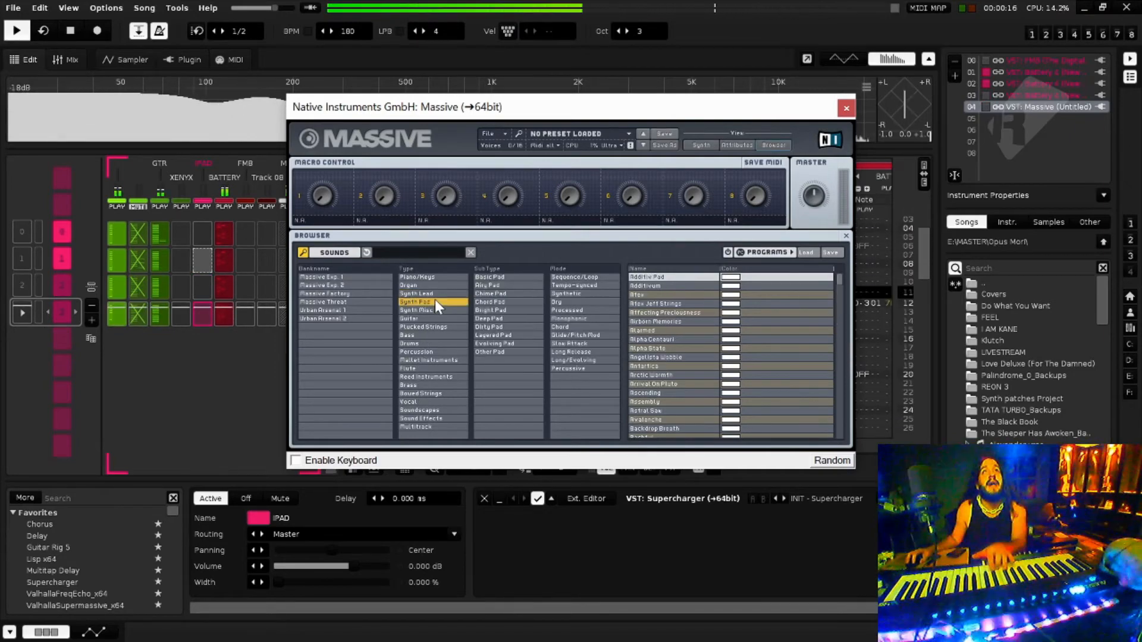
{"action": "left_click", "coordinate": [499, 318]}
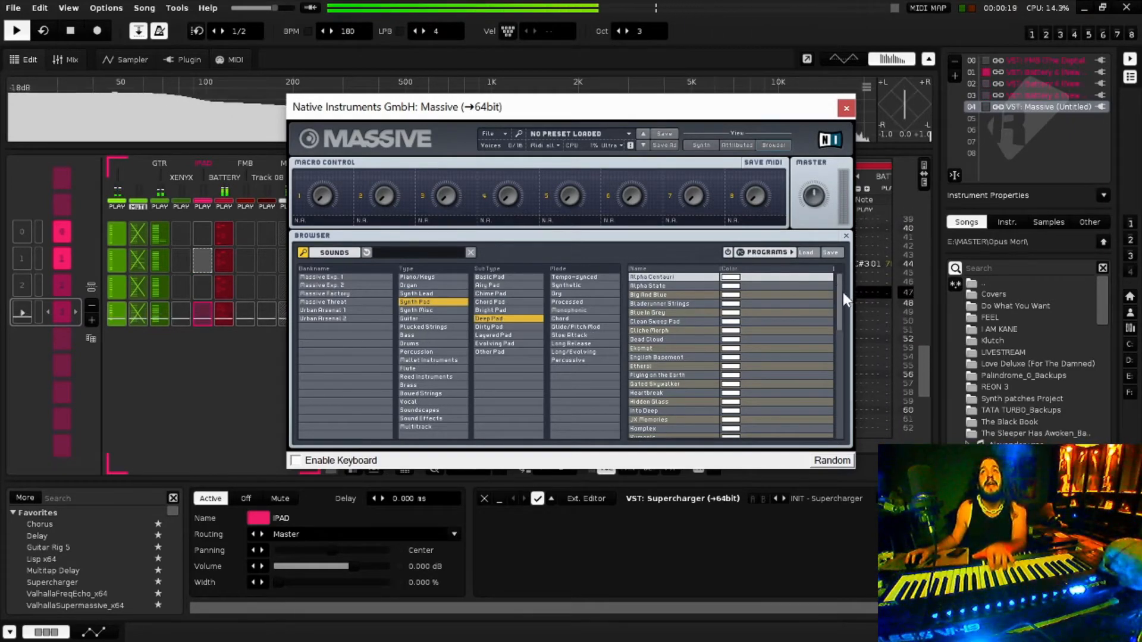
{"action": "left_click_drag", "start_coordinate": [840, 308], "coordinate": [840, 354]}
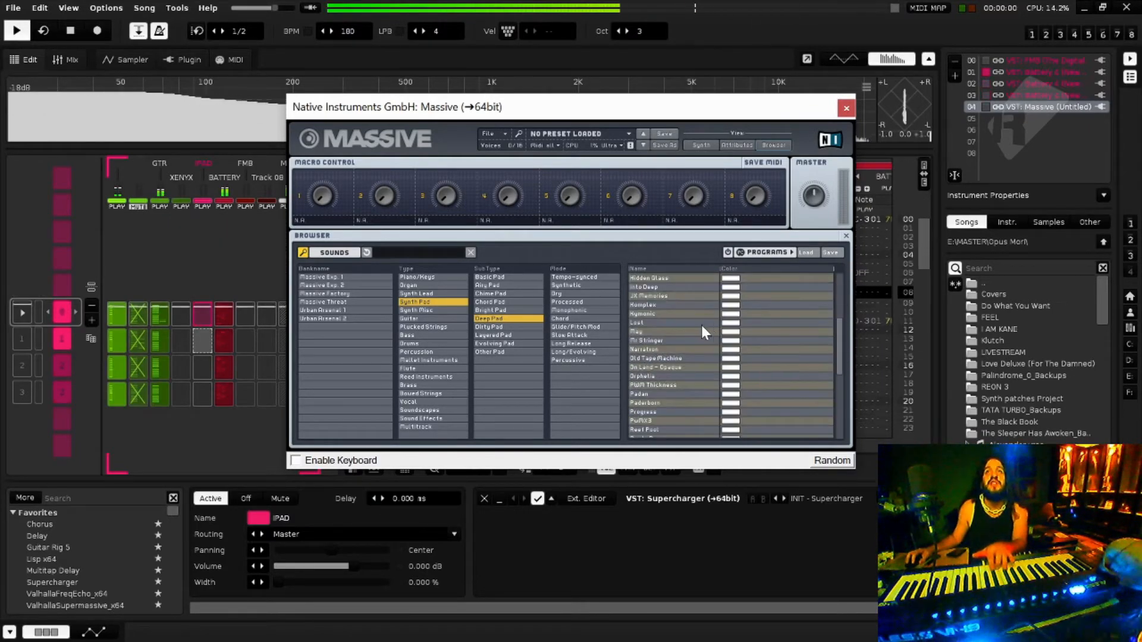
Audition the Mr Stringer, Orphelia, Komplex and Into Deep presets over the beat.
{"action": "left_click", "coordinate": [652, 341]}
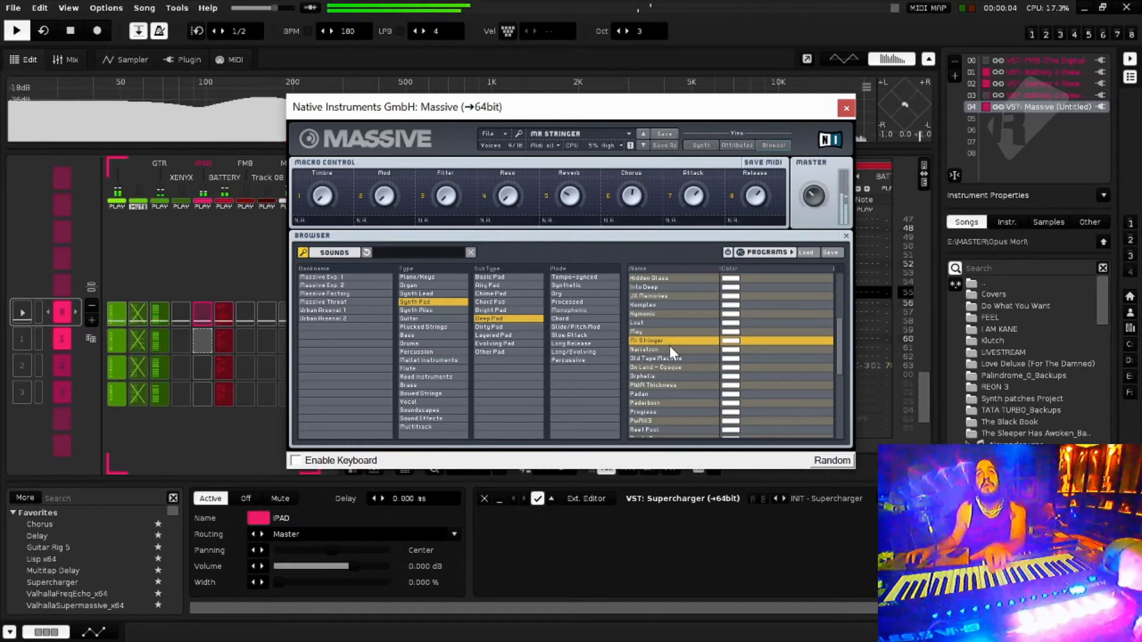
{"action": "left_click", "coordinate": [650, 375]}
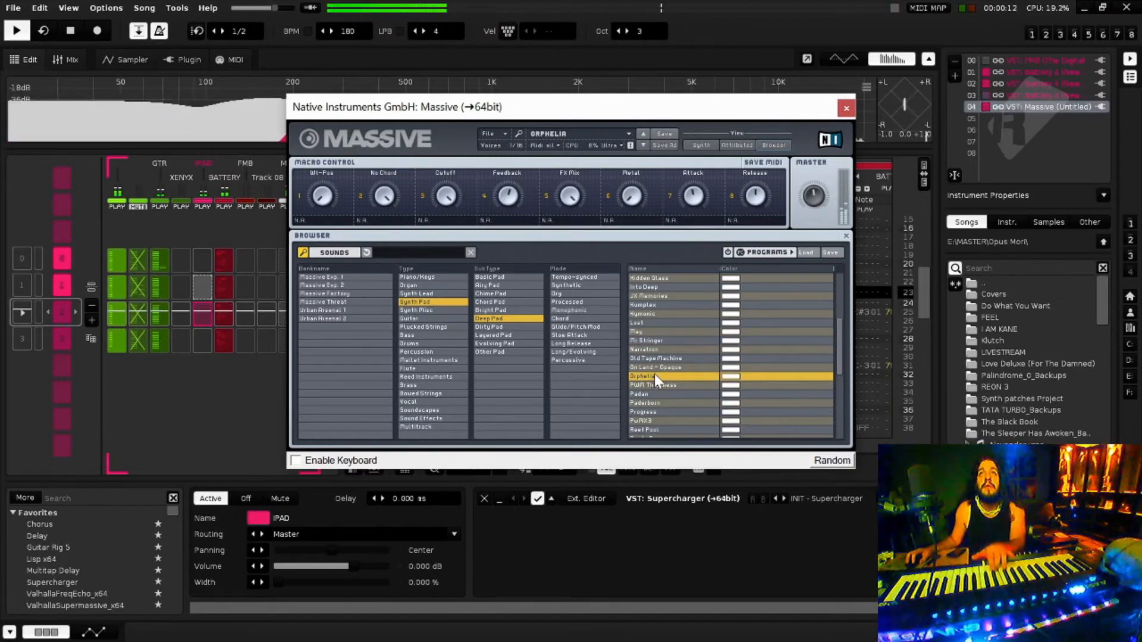
{"action": "left_click", "coordinate": [668, 305]}
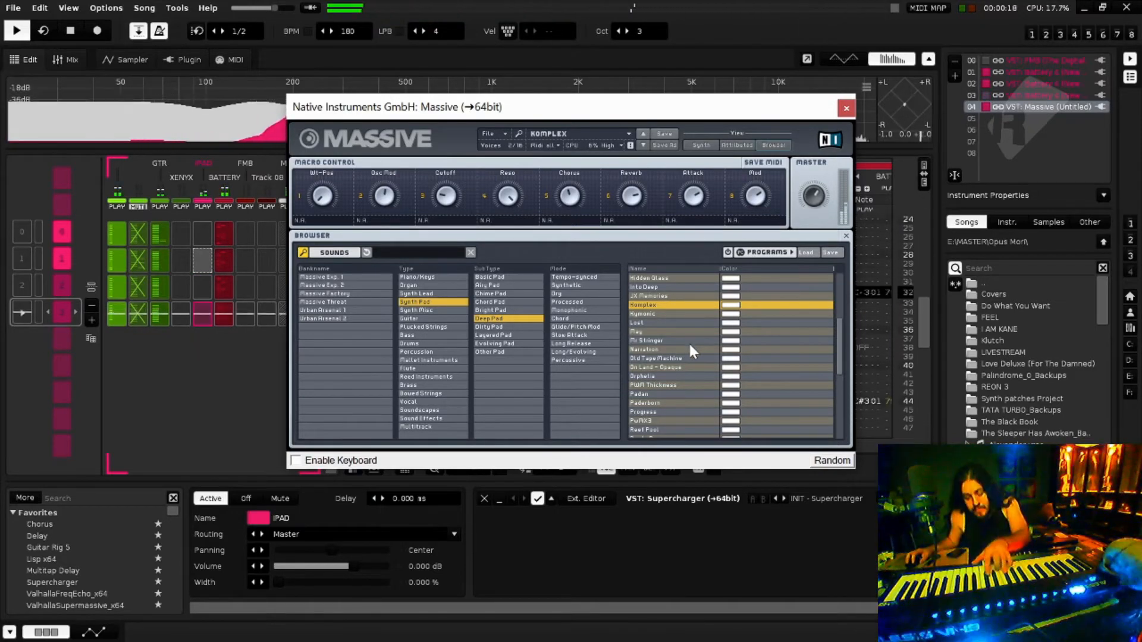
{"action": "left_click", "coordinate": [657, 287]}
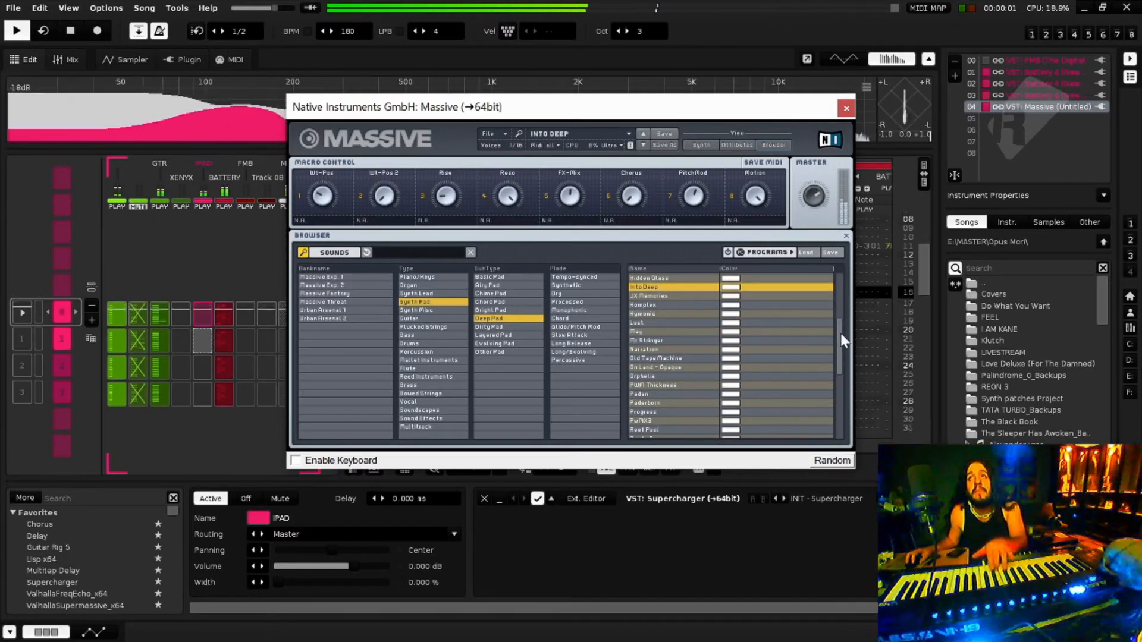
Audition the Shiver, Slow Shift Pad and String Thing presets, restarting playback from the first pattern.
{"action": "scroll", "coordinate": [836, 336], "scroll_direction": "down", "scroll_amount": 4}
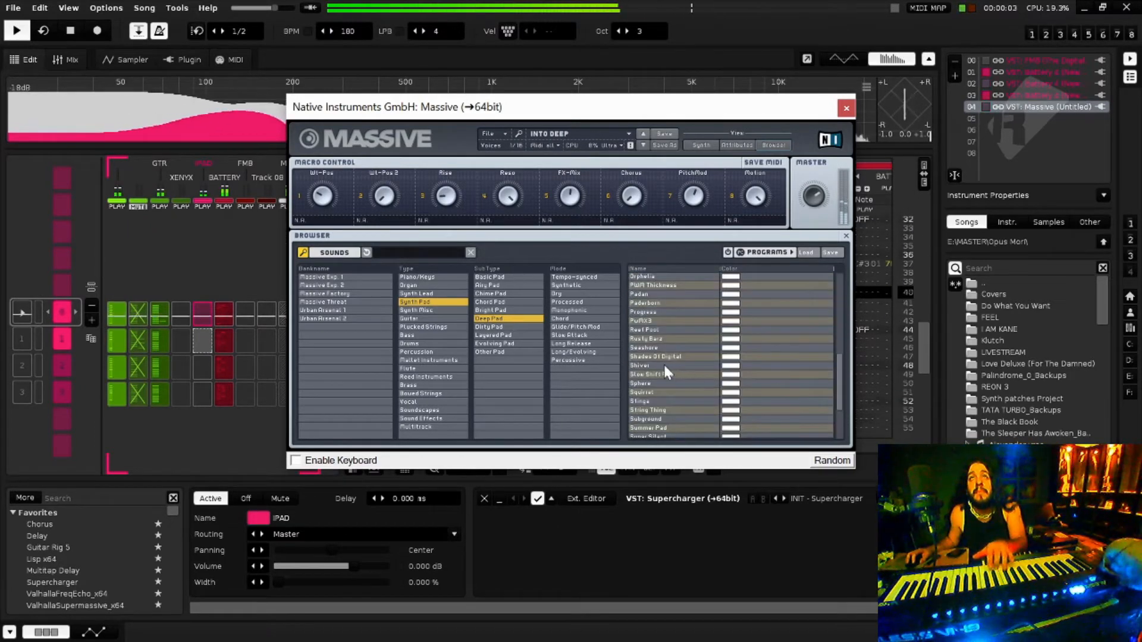
{"action": "left_click", "coordinate": [664, 365]}
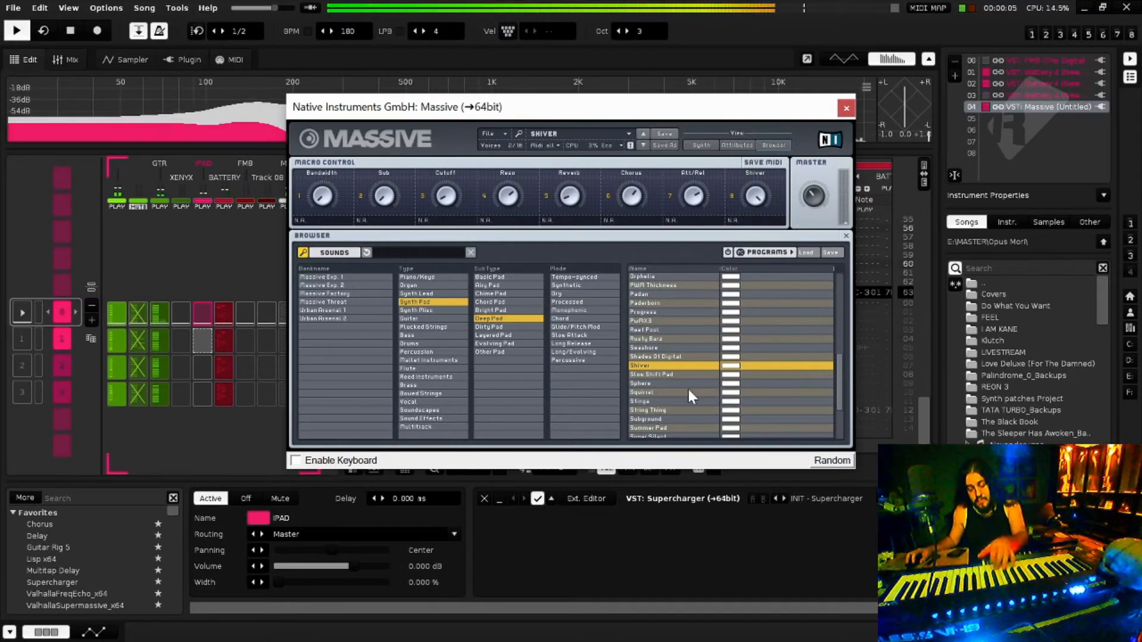
{"action": "left_click", "coordinate": [687, 377]}
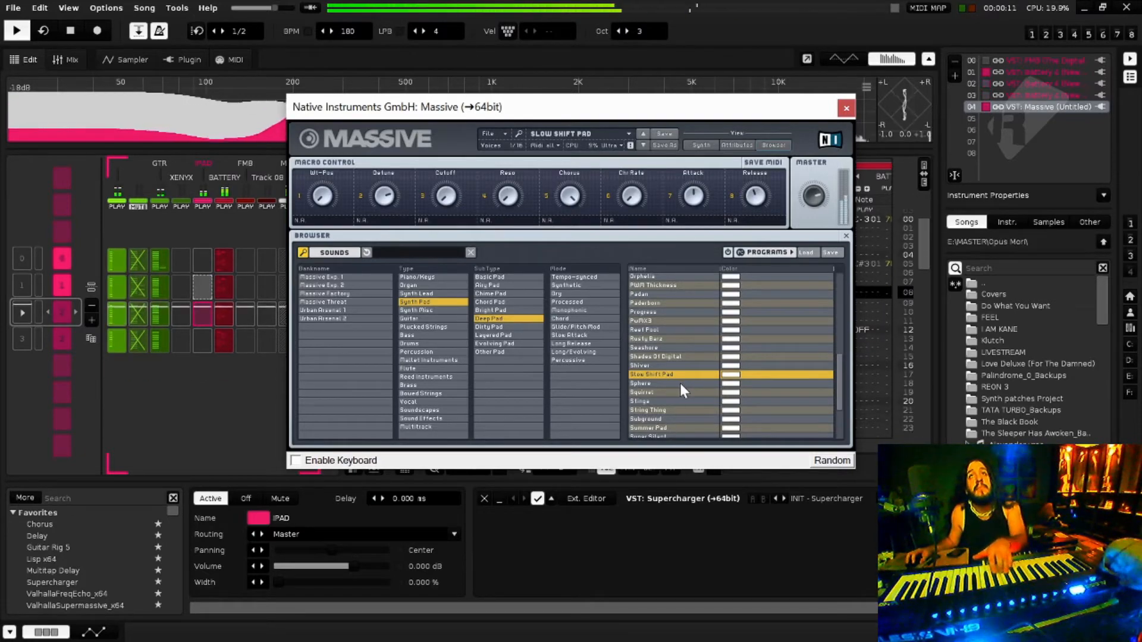
{"action": "left_click", "coordinate": [662, 409]}
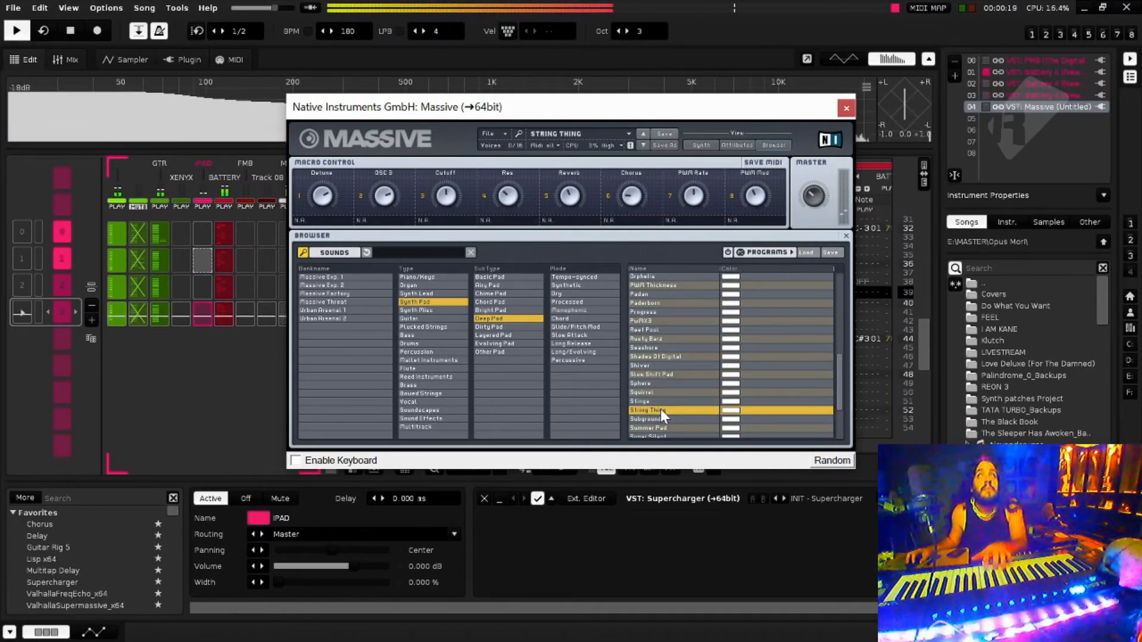
{"action": "left_click", "coordinate": [70, 31]}
{"action": "scroll", "coordinate": [111, 196], "scroll_direction": "up", "scroll_amount": 3}
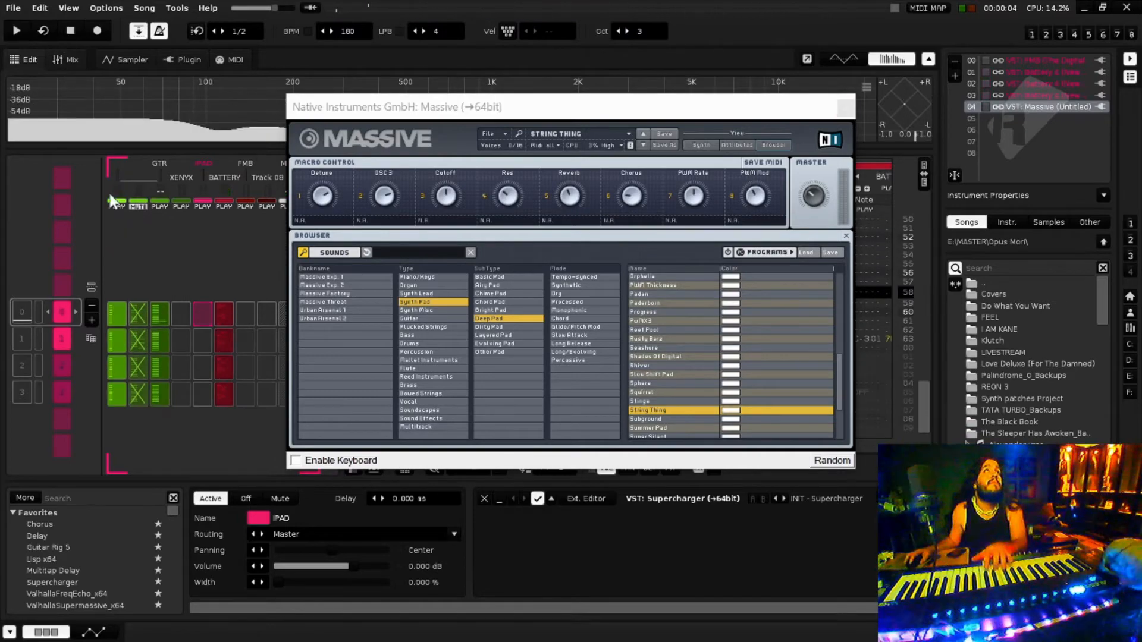
{"action": "key", "text": "space"}
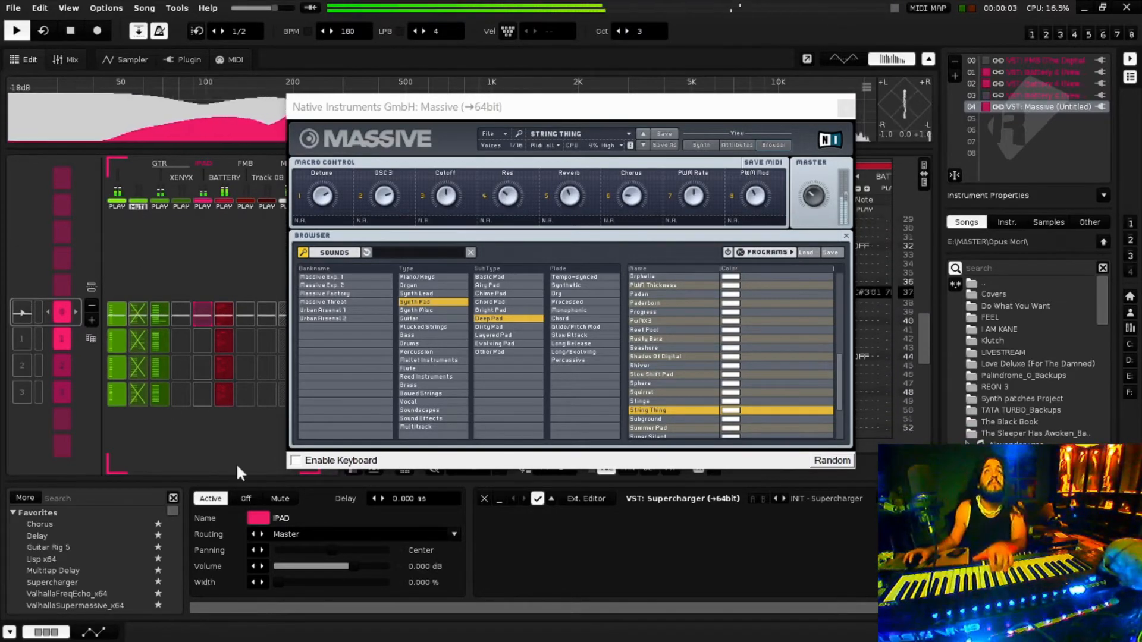
Load the Subground preset after auditioning Summer Pad, close the Massive window and stop playback.
{"action": "left_click", "coordinate": [641, 427]}
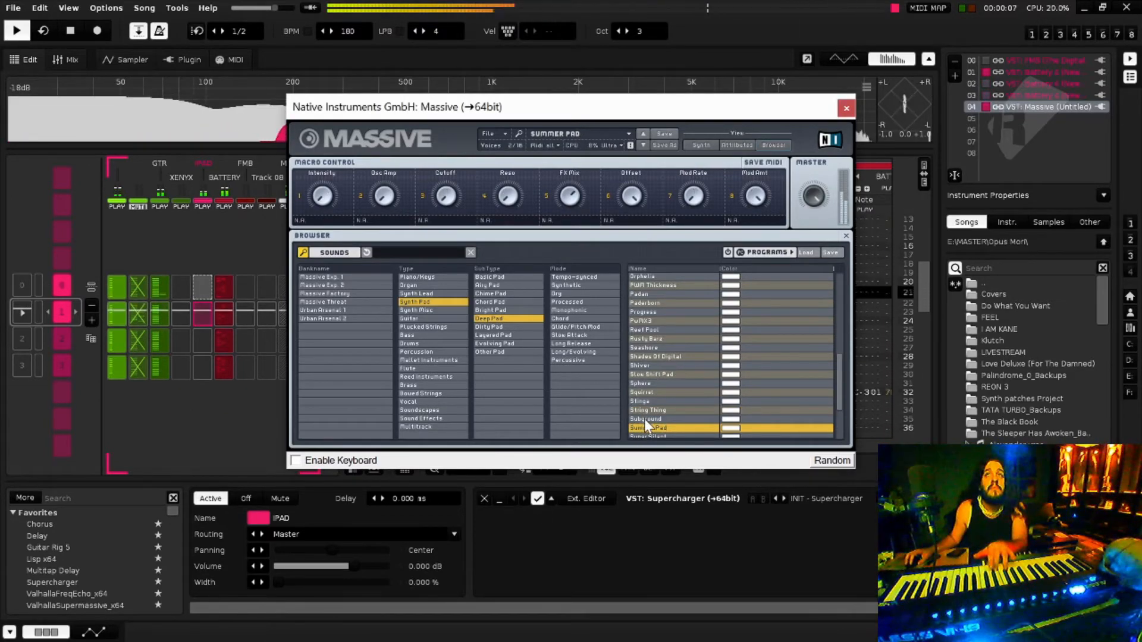
{"action": "left_click", "coordinate": [644, 419]}
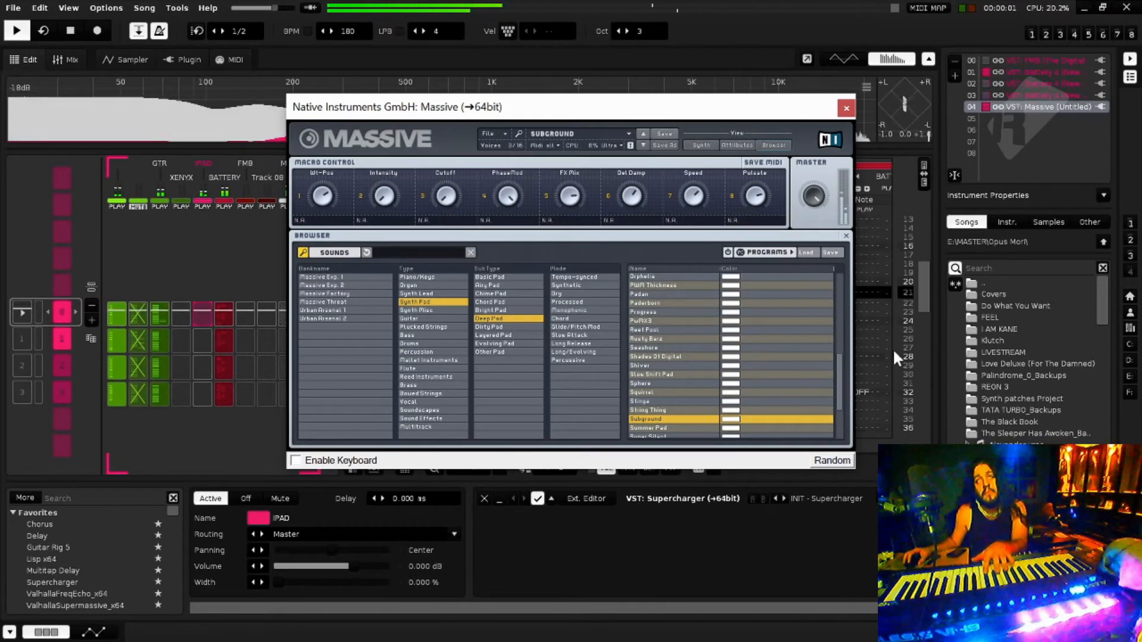
{"action": "left_click", "coordinate": [848, 106]}
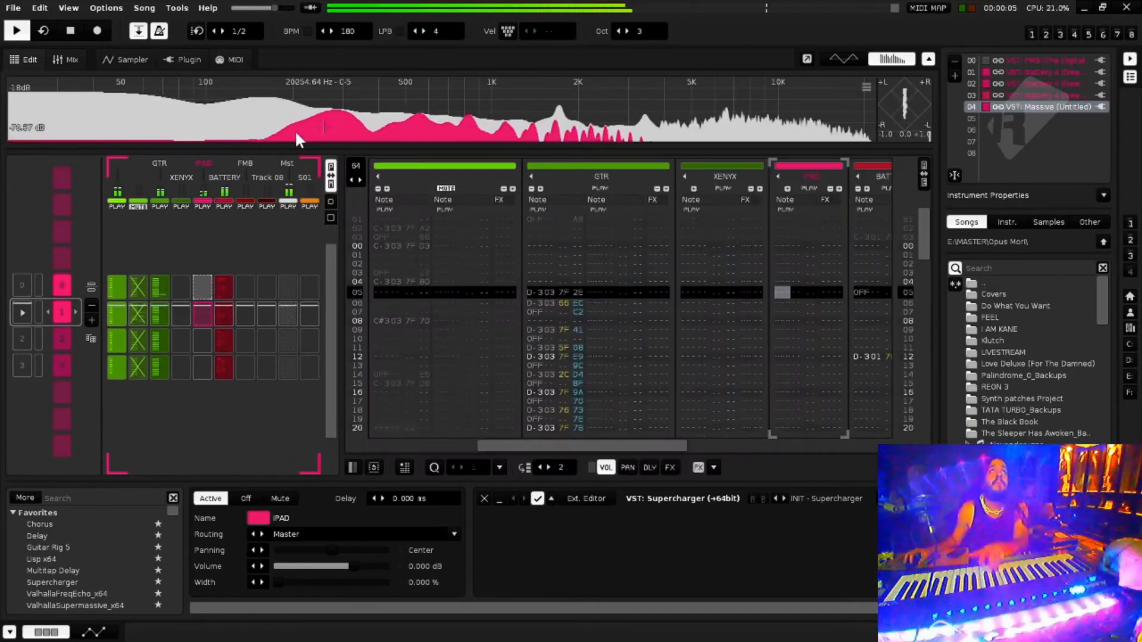
{"action": "left_click", "coordinate": [66, 28]}
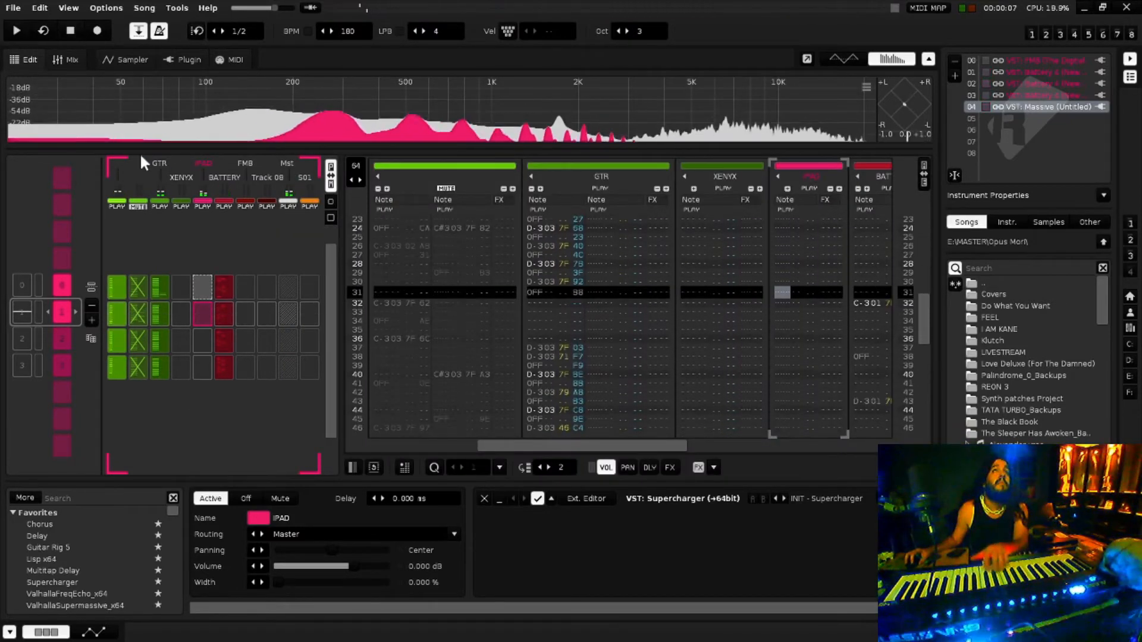
Record the Massive pad part live on the IPAD track with edit mode and playback running.
{"action": "left_click", "coordinate": [99, 32]}
{"action": "left_click", "coordinate": [15, 31]}
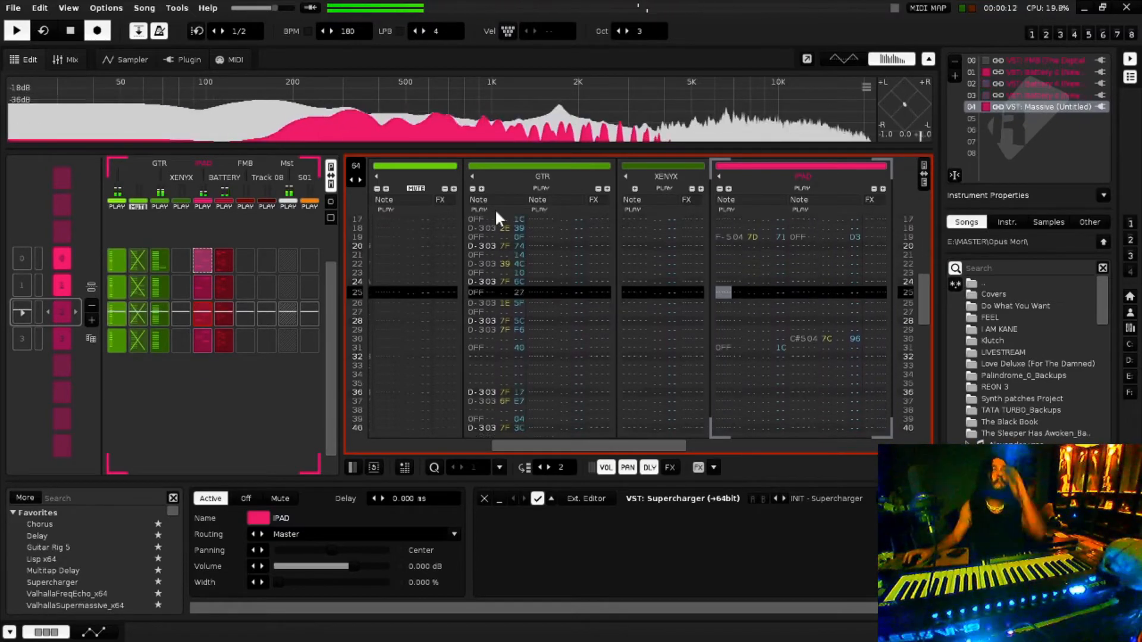
Load Kontakt 5 into empty instrument slot 05 for the FM8 track.
{"action": "left_click", "coordinate": [243, 162]}
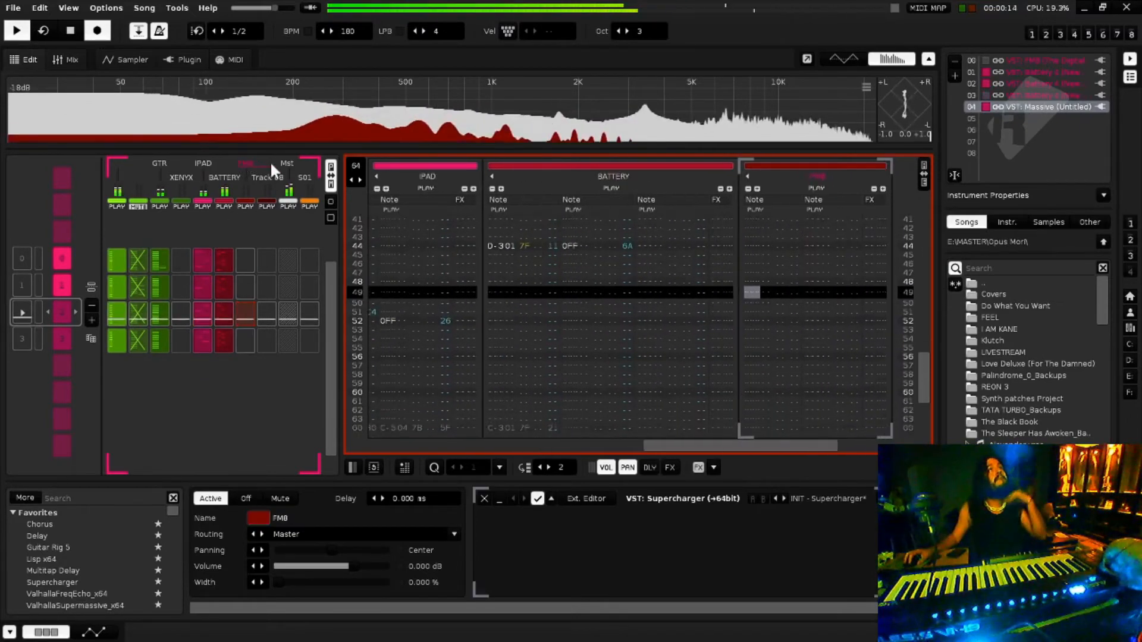
{"action": "left_click", "coordinate": [1002, 119]}
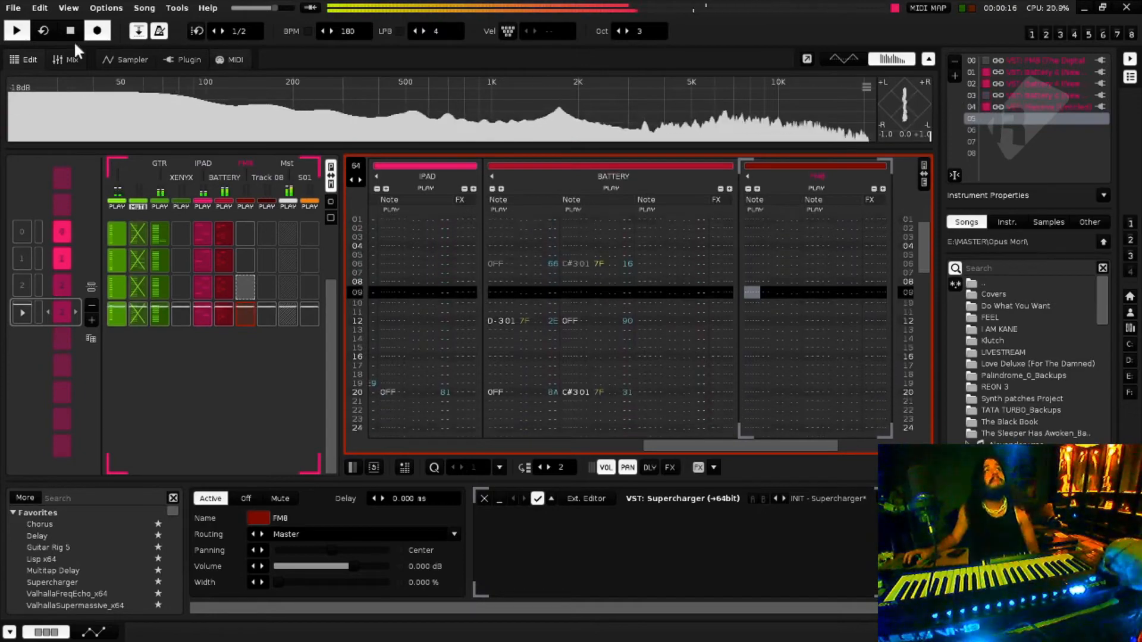
{"action": "left_click", "coordinate": [69, 59]}
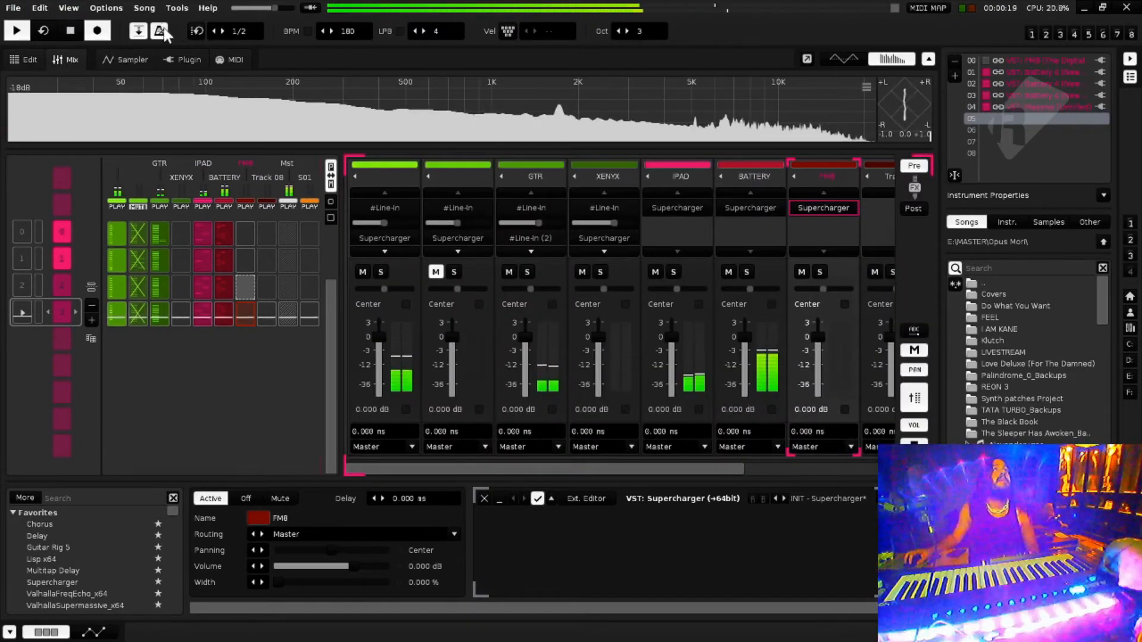
{"action": "left_click", "coordinate": [132, 58]}
{"action": "left_click", "coordinate": [182, 60]}
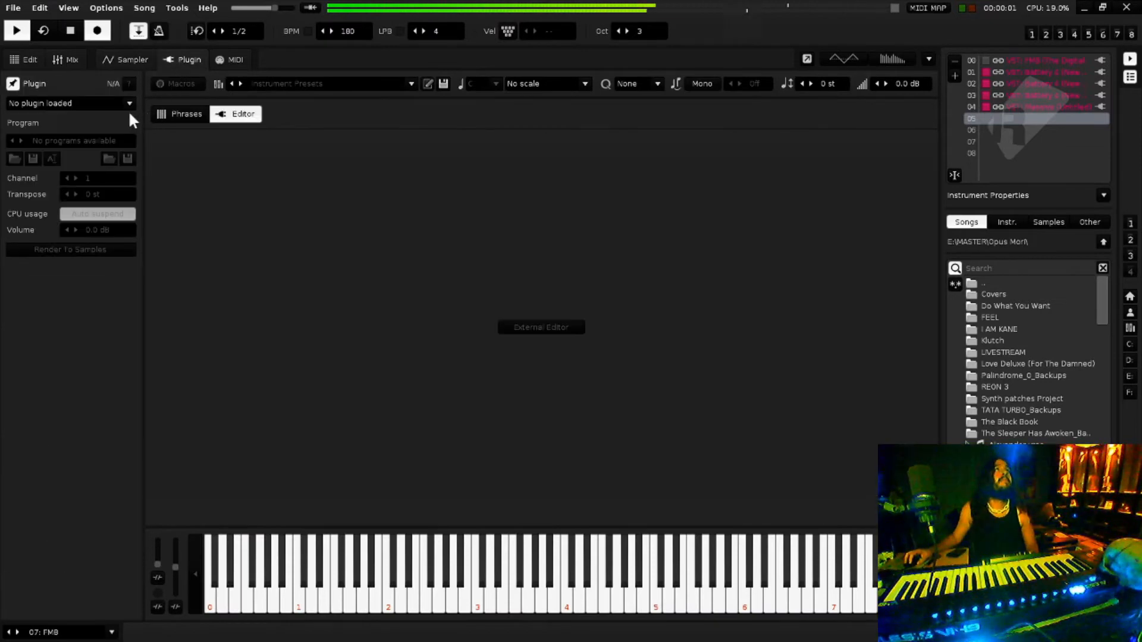
{"action": "left_click", "coordinate": [130, 104]}
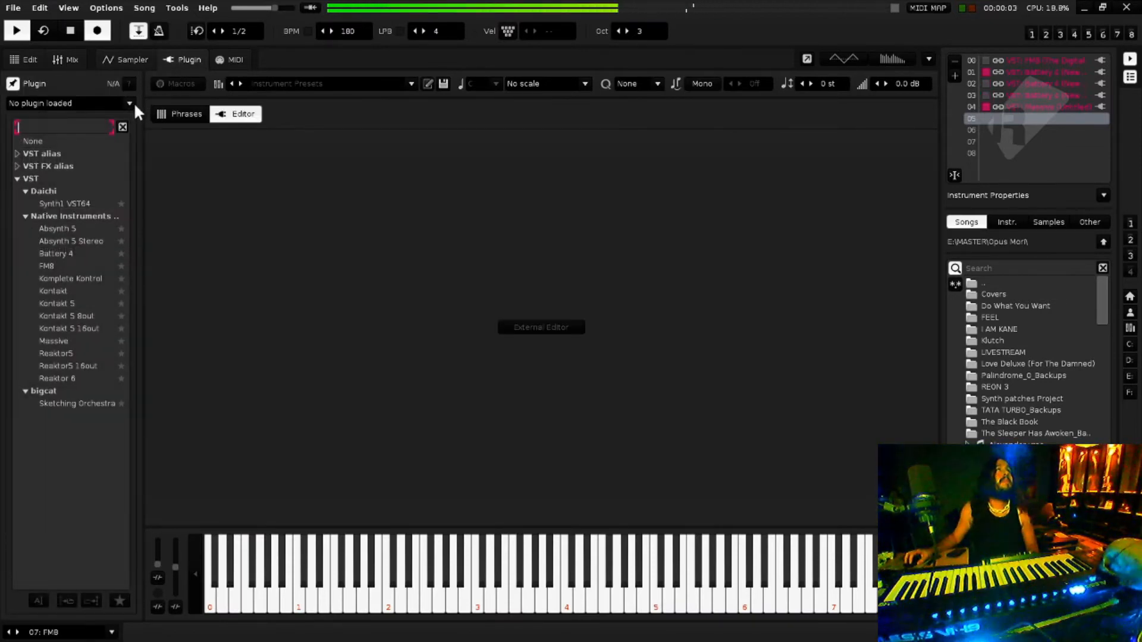
{"action": "left_click", "coordinate": [69, 304]}
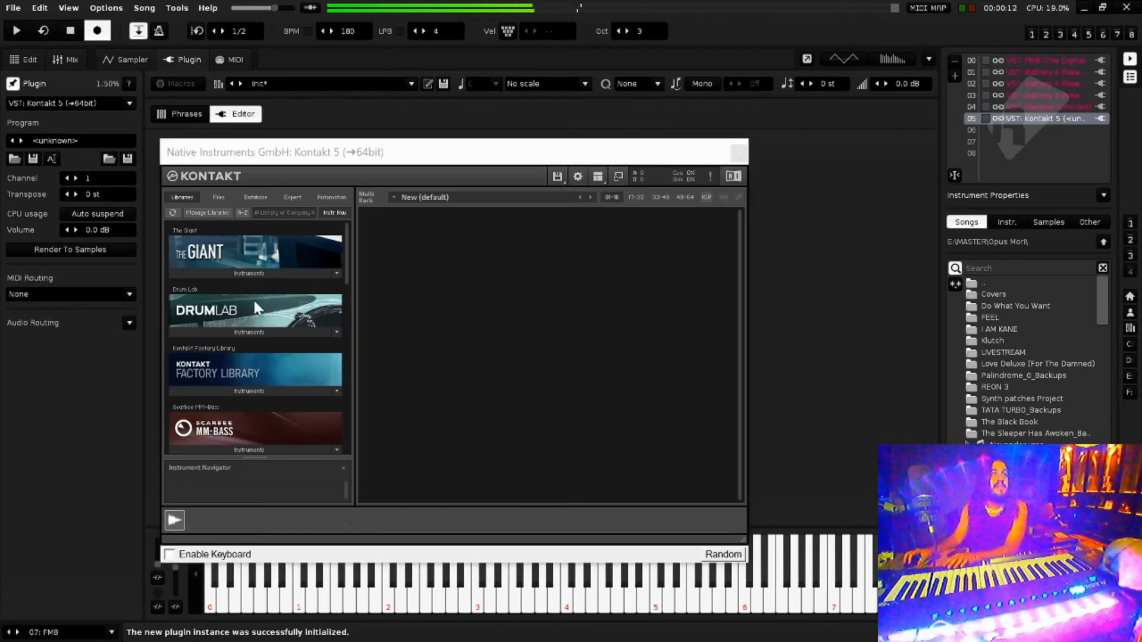
Resume playback and load The Grandeur piano from the Kontakt libraries.
{"action": "key", "text": "space"}
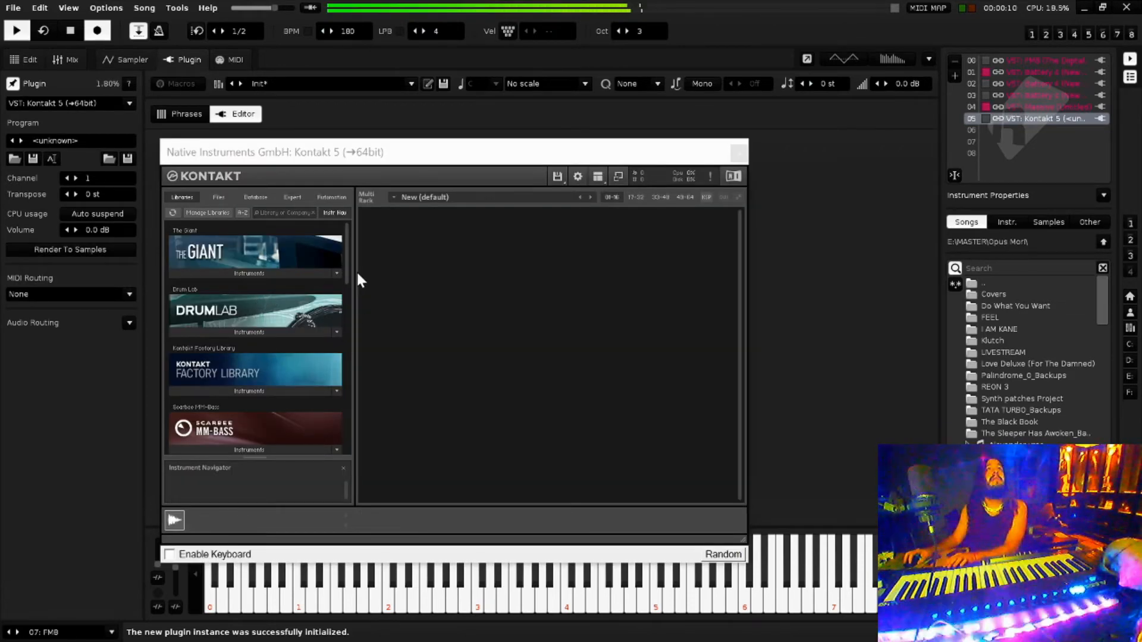
{"action": "left_click_drag", "start_coordinate": [347, 277], "coordinate": [333, 461]}
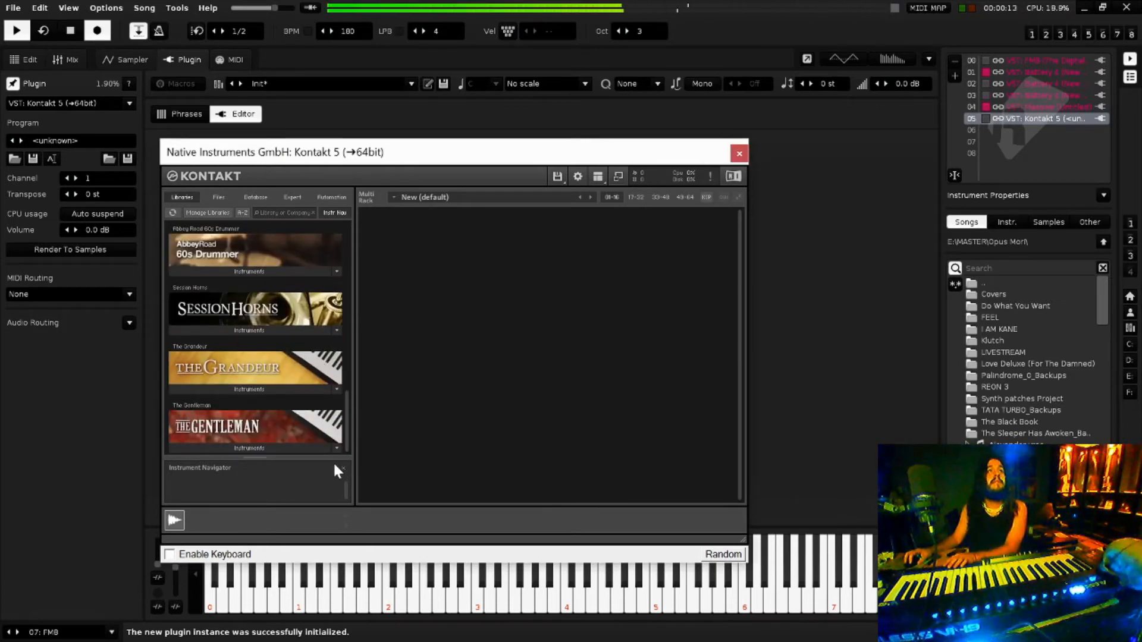
{"action": "left_click", "coordinate": [273, 387]}
{"action": "double_click", "coordinate": [227, 402]}
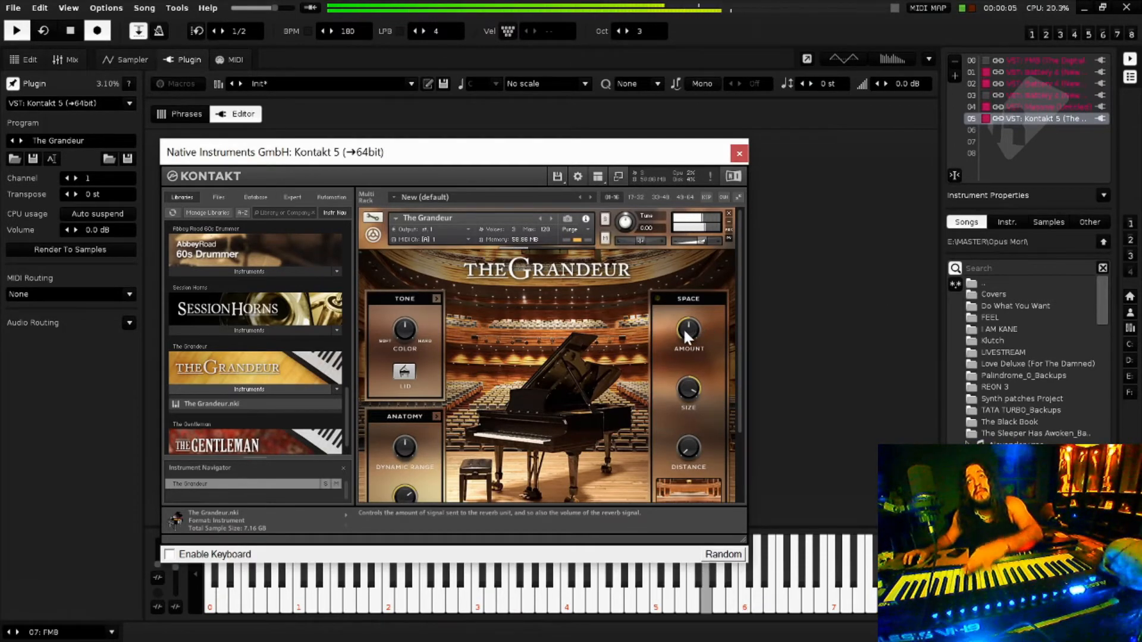
Turn on The Grandeur's Space reverb and set its acoustic space to Concert Hall 3.
{"action": "left_click", "coordinate": [657, 298]}
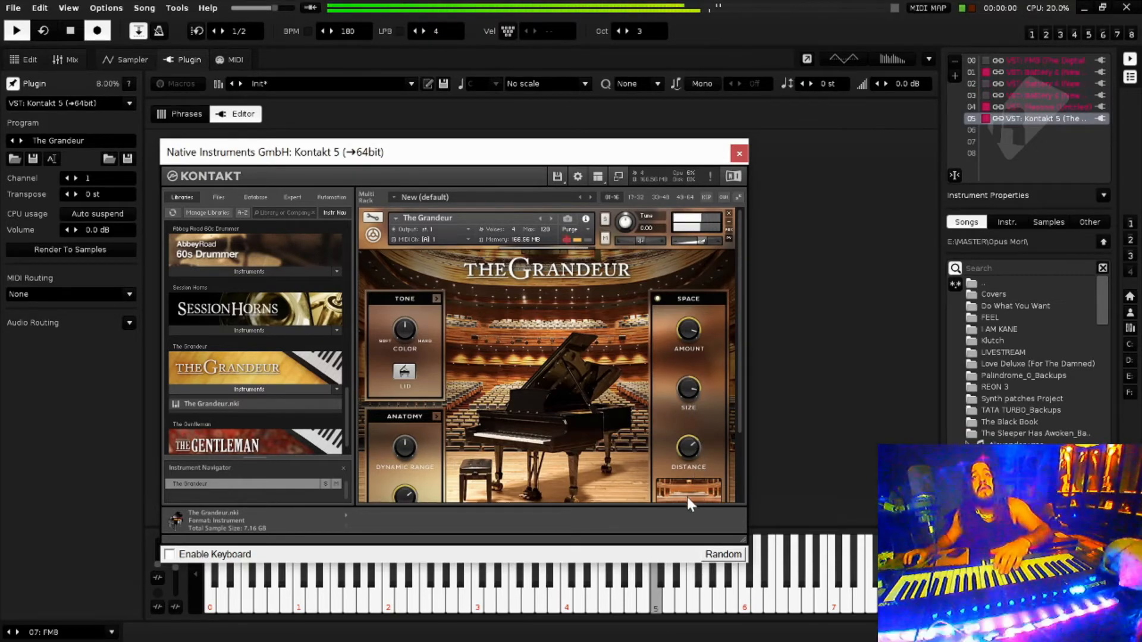
{"action": "scroll", "coordinate": [716, 412], "scroll_direction": "down", "scroll_amount": 1}
{"action": "scroll", "coordinate": [718, 422], "scroll_direction": "down", "scroll_amount": 3}
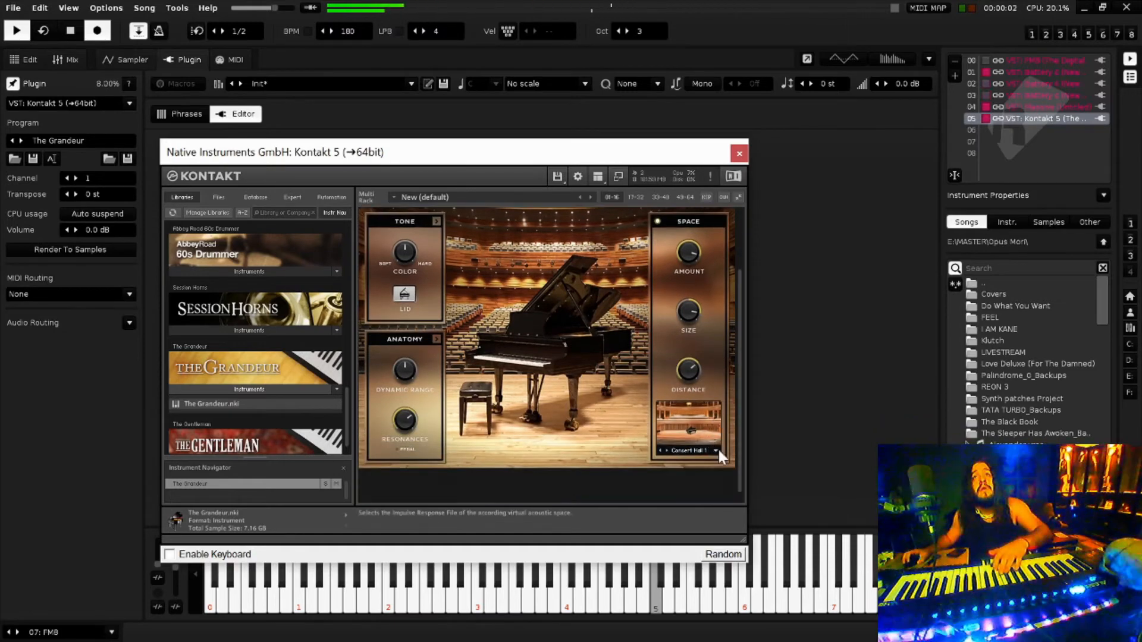
{"action": "left_click", "coordinate": [720, 452]}
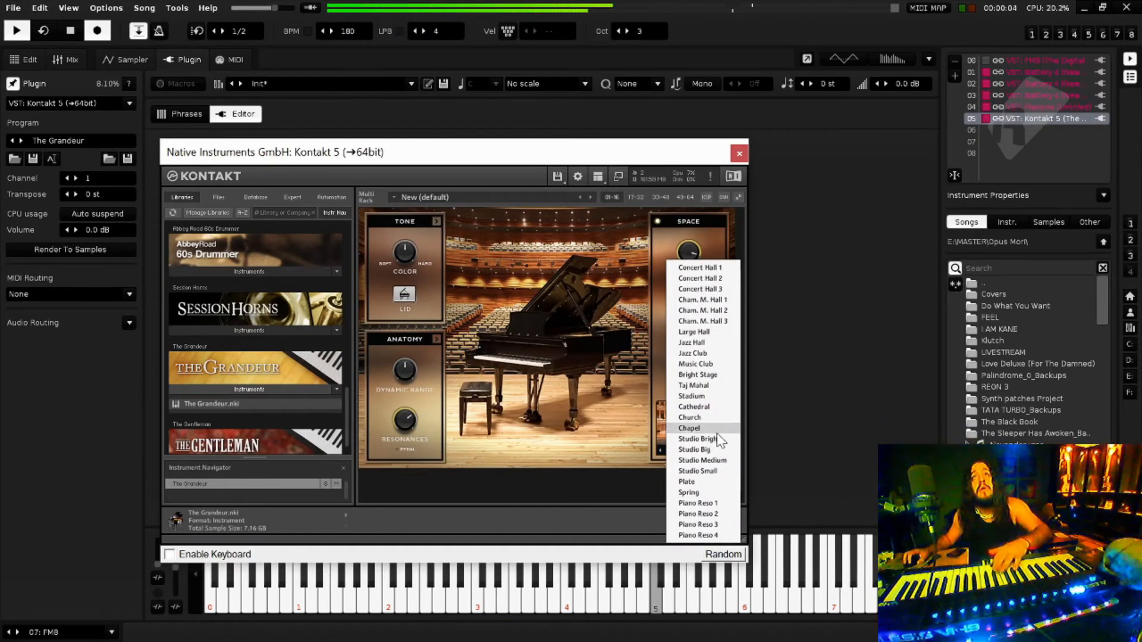
{"action": "left_click", "coordinate": [717, 290]}
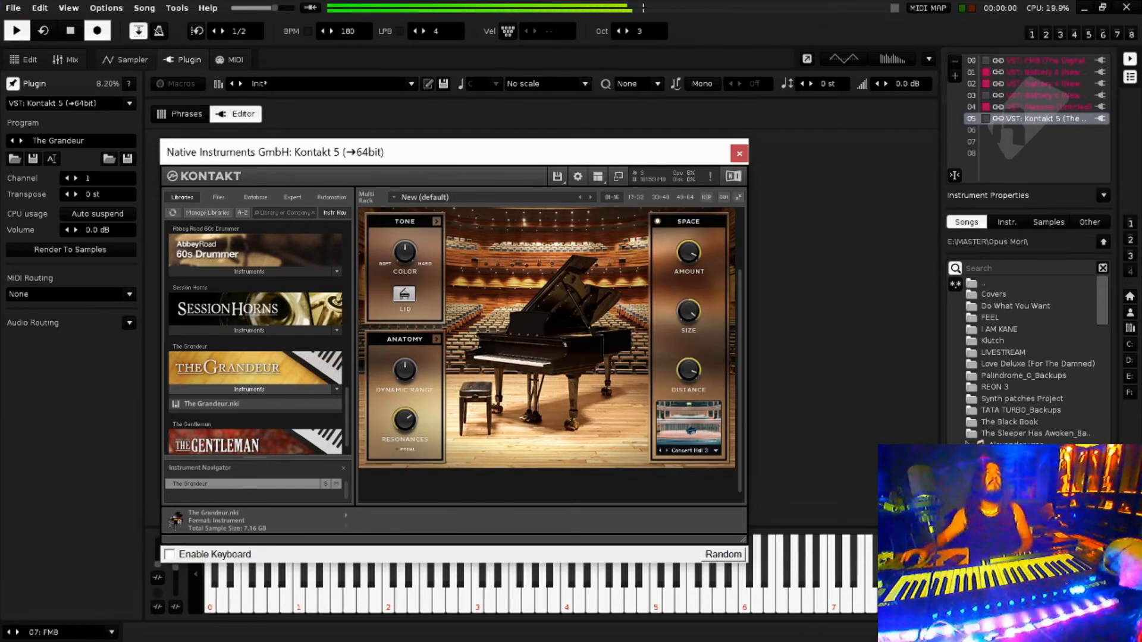
Add a Multitap Delay before the Supercharger in the FM8 track's mixer effect chain.
{"action": "left_click", "coordinate": [17, 63]}
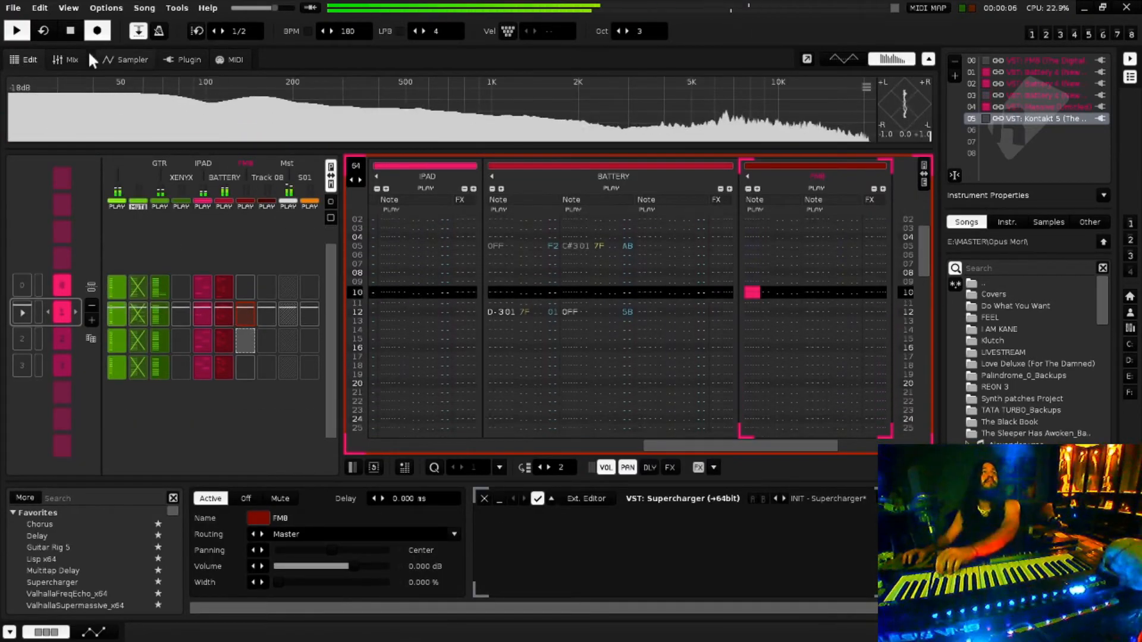
{"action": "left_click", "coordinate": [67, 60]}
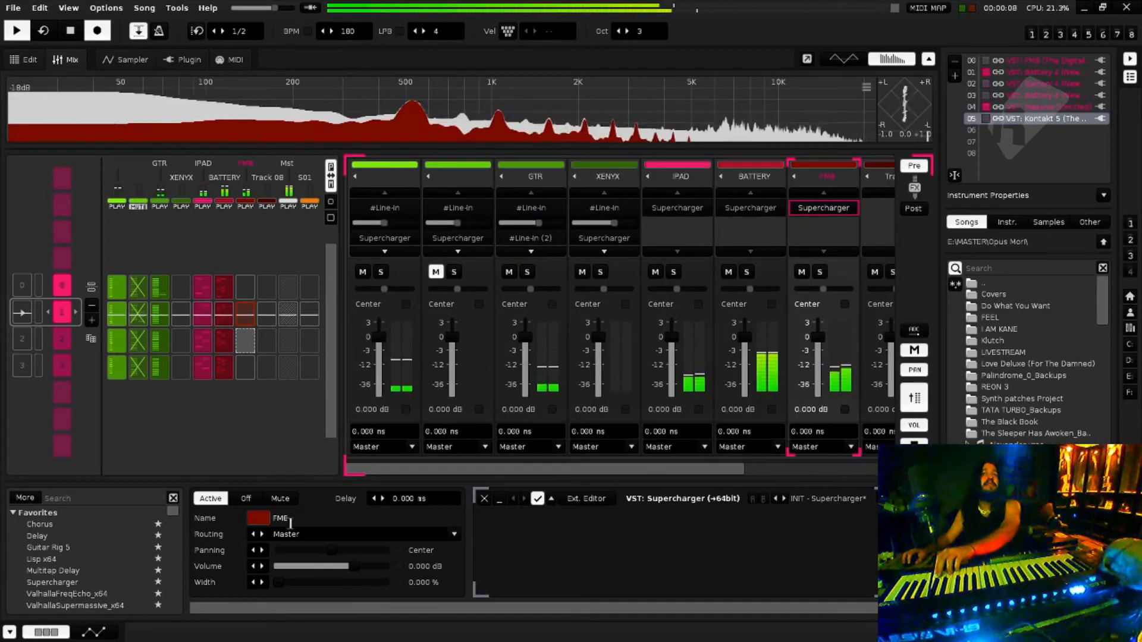
{"action": "left_click_drag", "start_coordinate": [39, 536], "coordinate": [843, 209]}
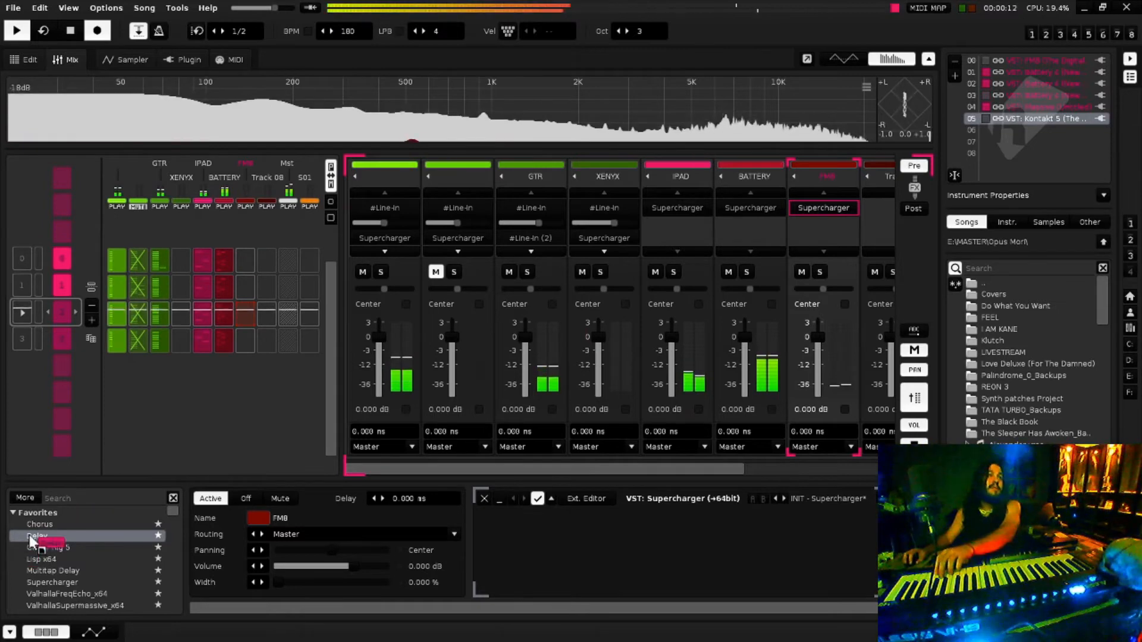
{"action": "left_click_drag", "start_coordinate": [47, 570], "coordinate": [824, 197]}
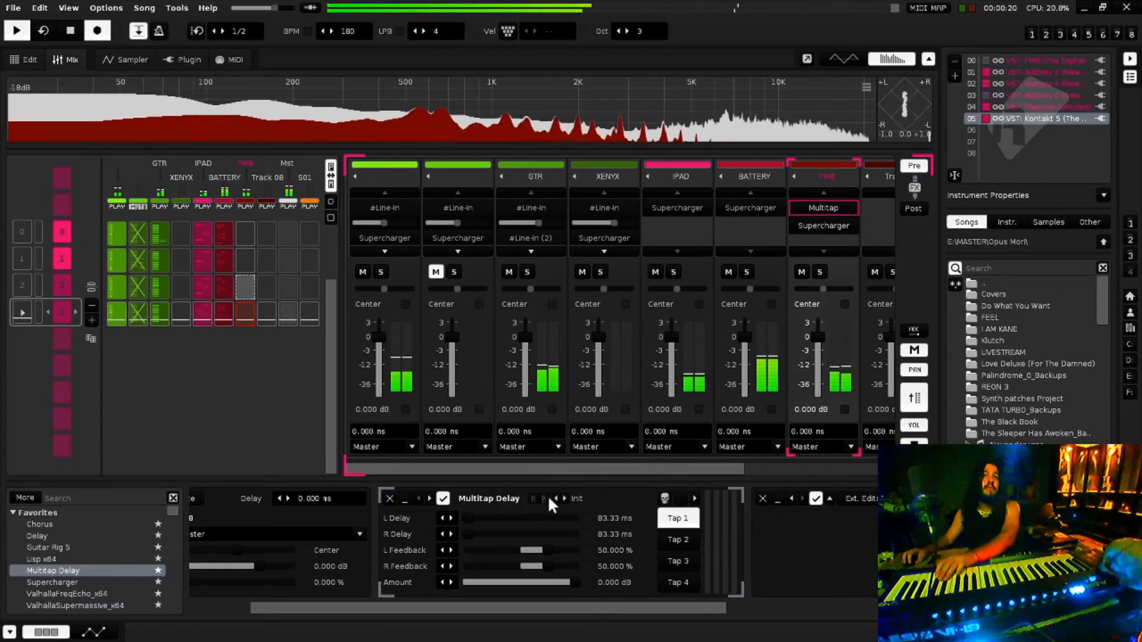
Audition the Multitap Delay presets ReLord Speaketh, PingPong Classic, Pandemonium, One Two Three Four and Metal Tap.
{"action": "left_click", "coordinate": [574, 498]}
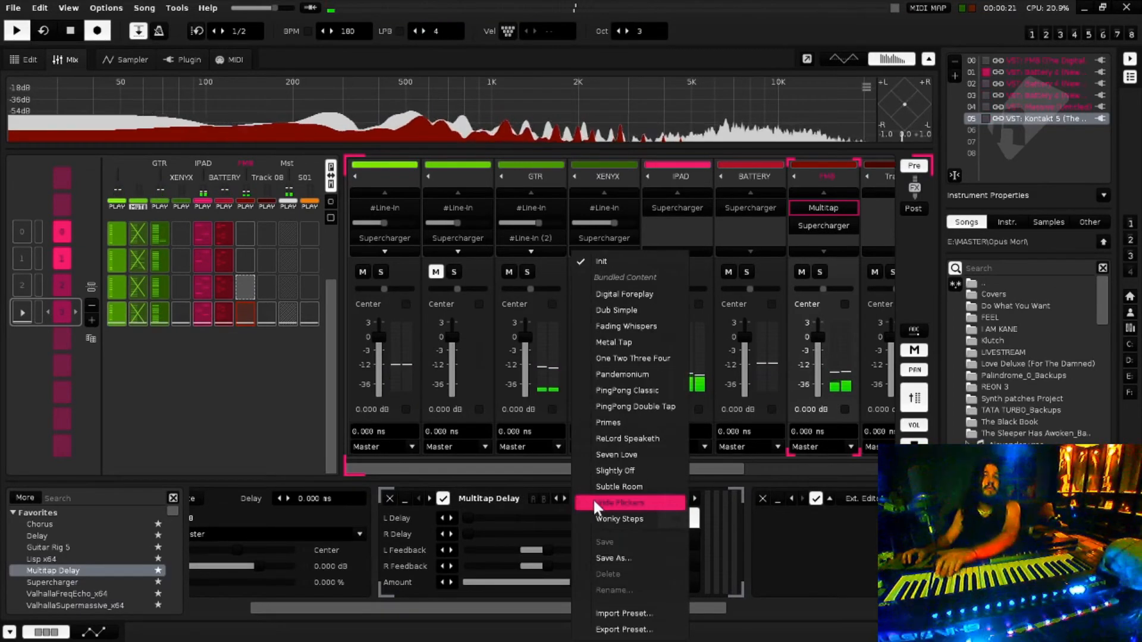
{"action": "left_click", "coordinate": [638, 441]}
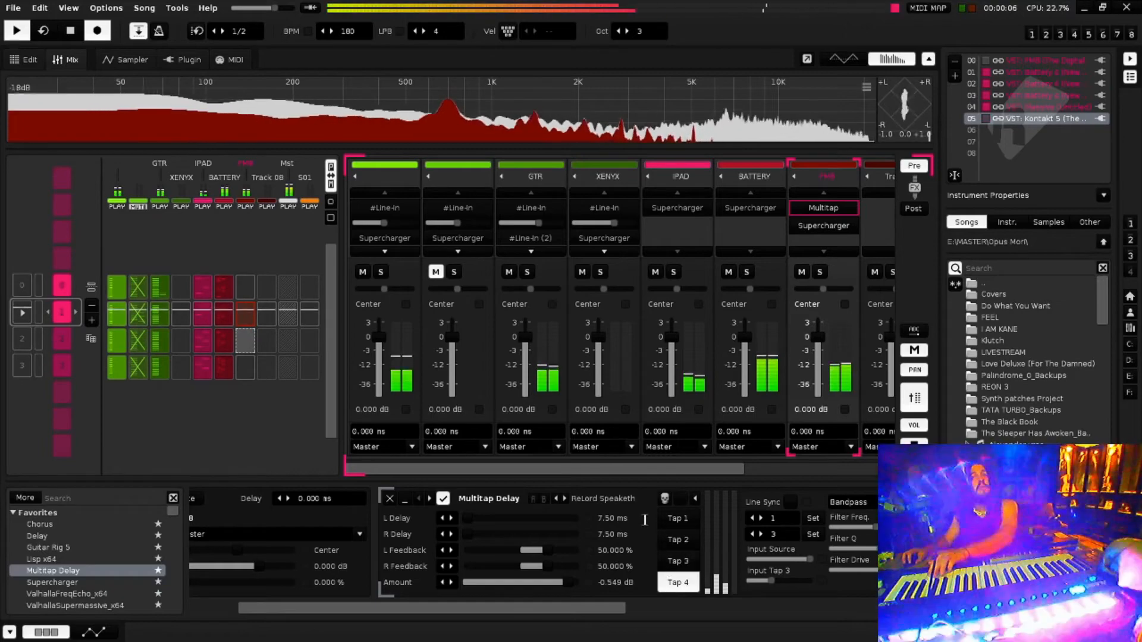
{"action": "left_click", "coordinate": [622, 499]}
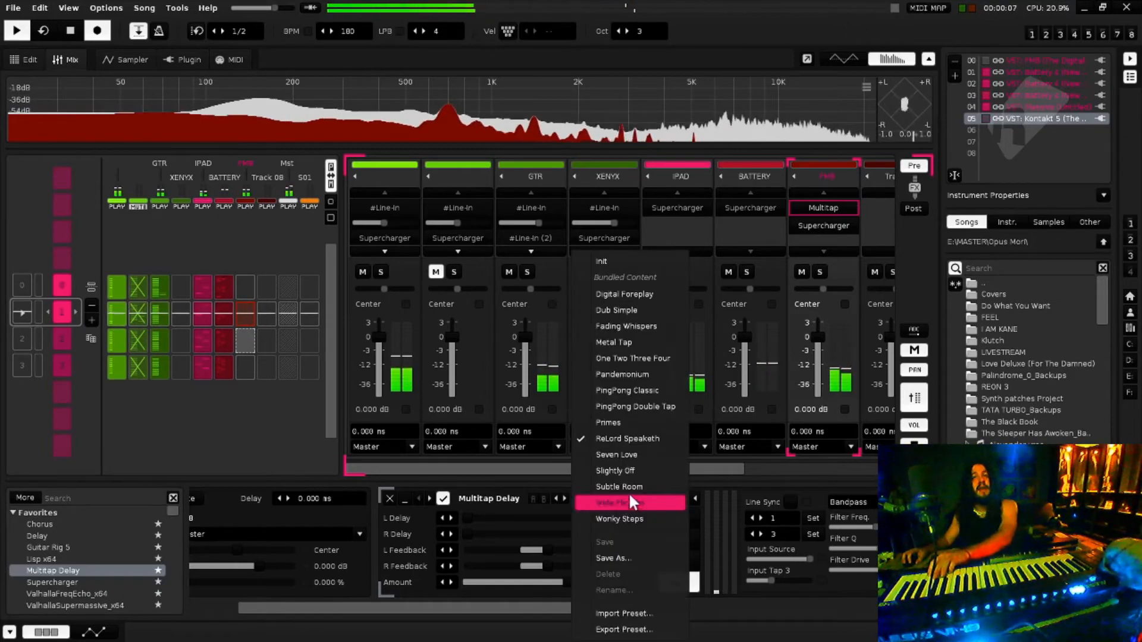
{"action": "left_click", "coordinate": [643, 392]}
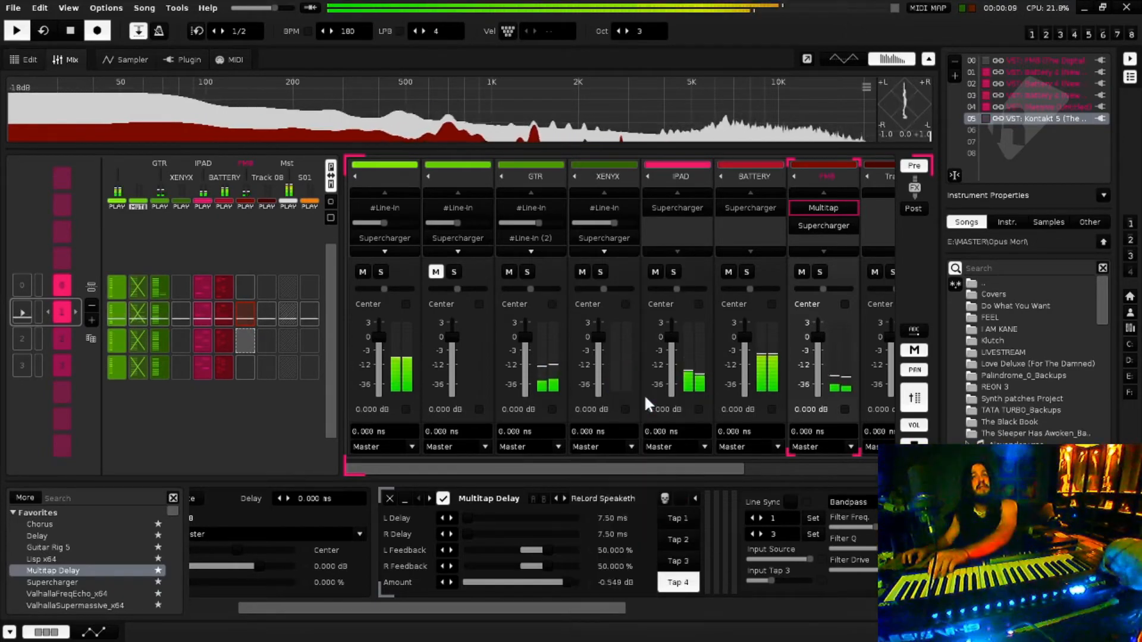
{"action": "left_click", "coordinate": [609, 497]}
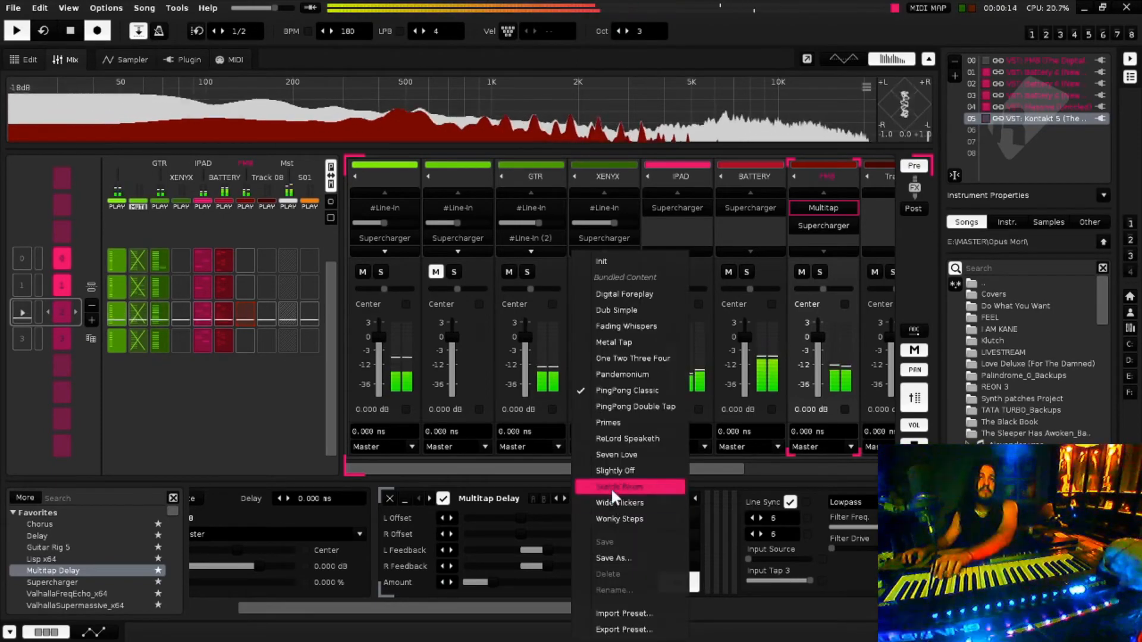
{"action": "left_click", "coordinate": [627, 378]}
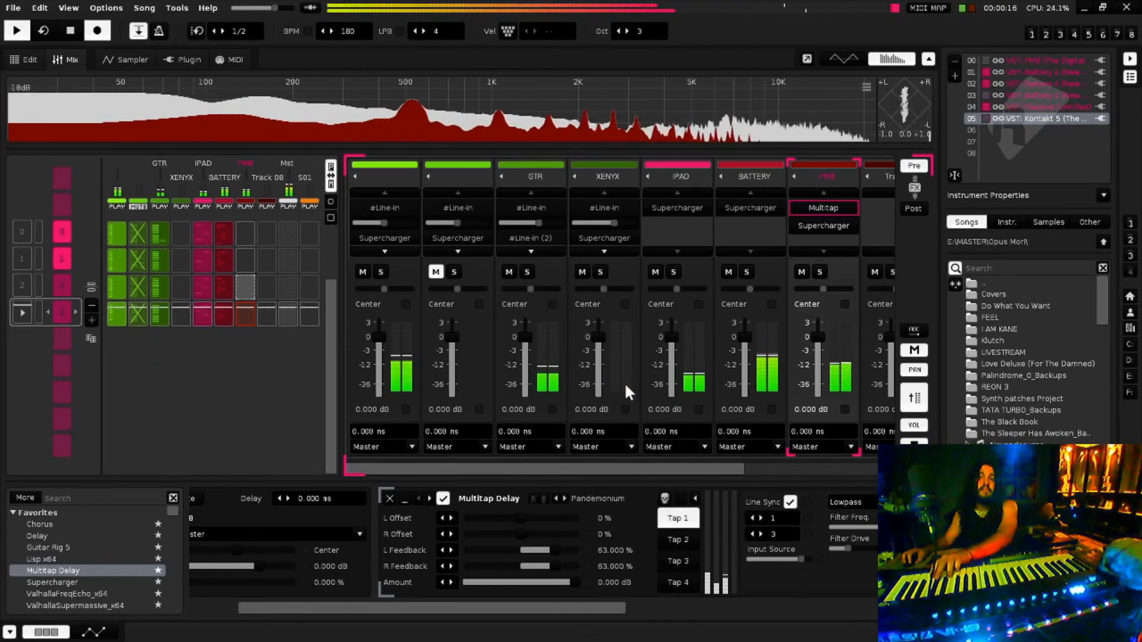
{"action": "left_click", "coordinate": [595, 496]}
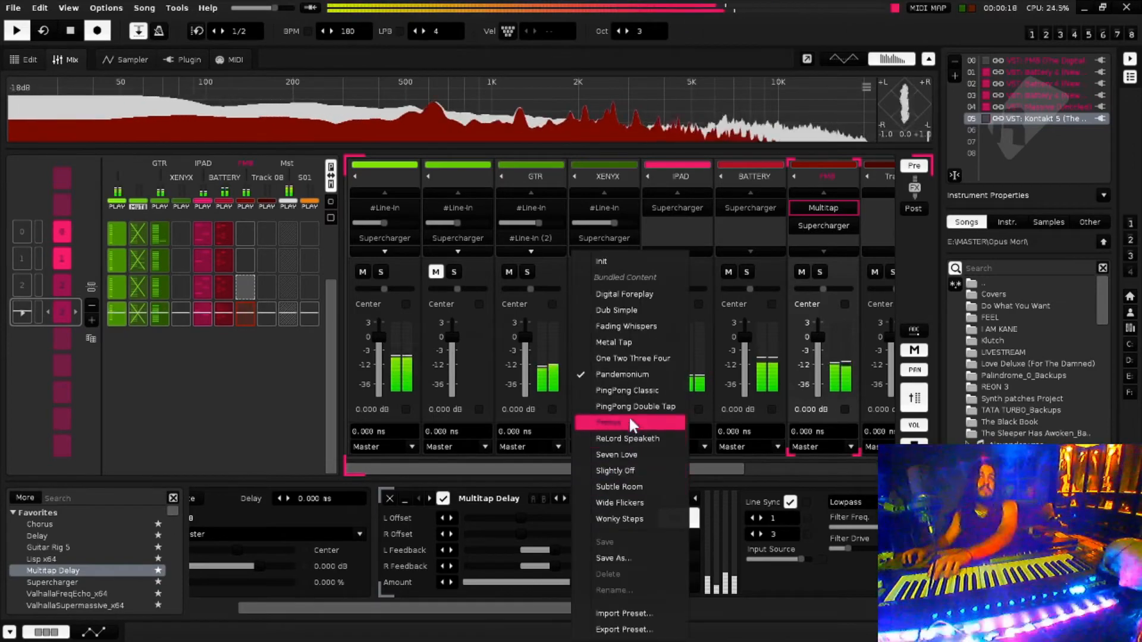
{"action": "left_click", "coordinate": [647, 359]}
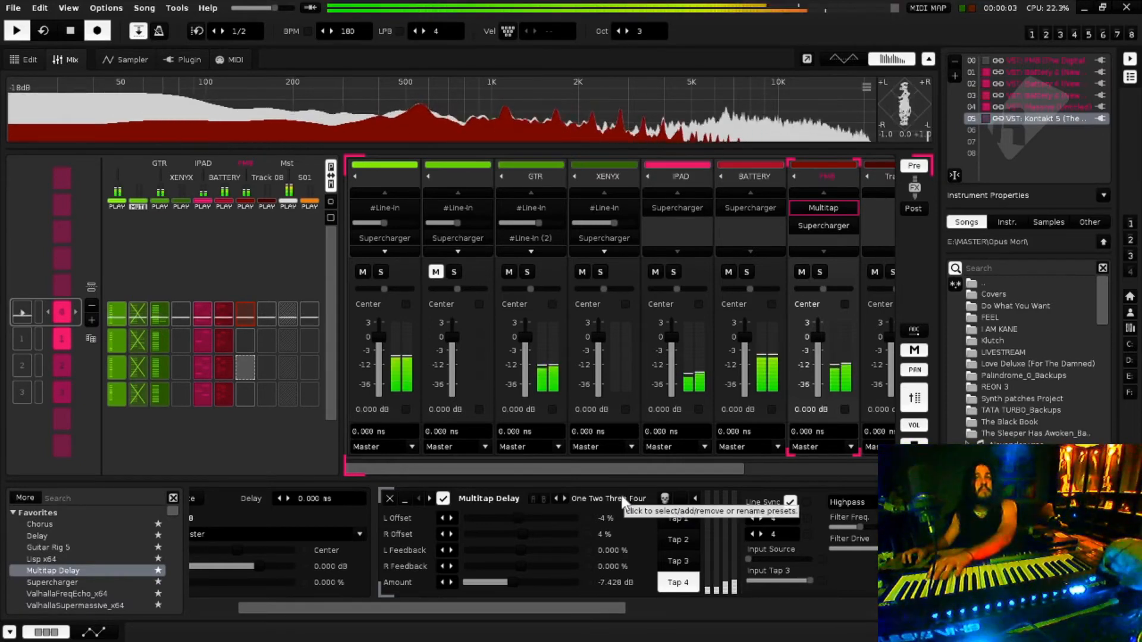
{"action": "left_click", "coordinate": [613, 499]}
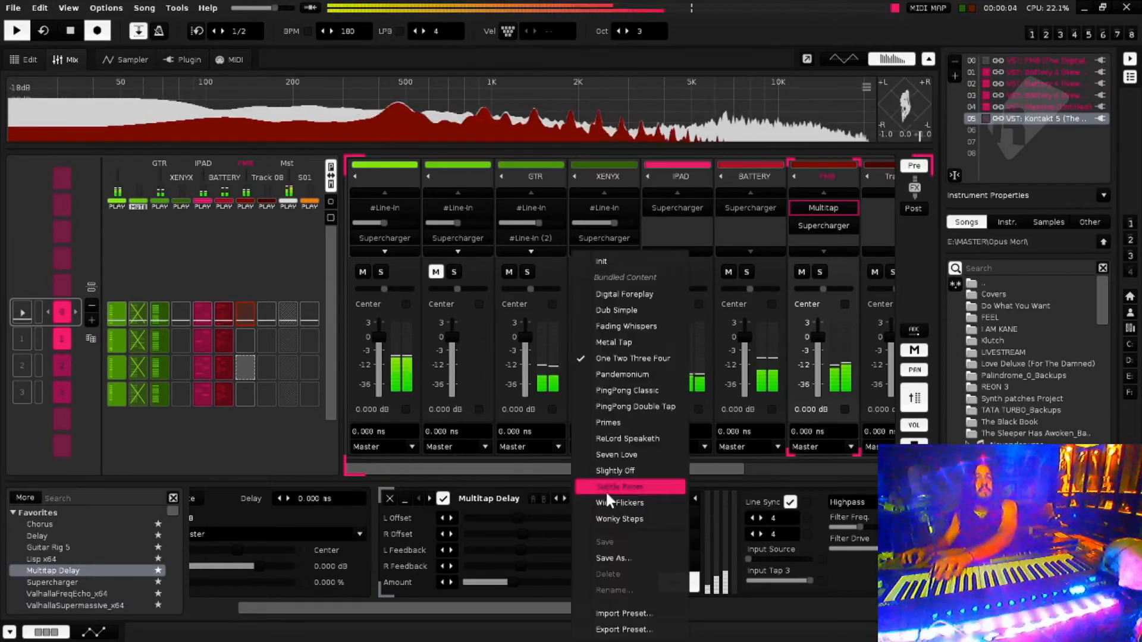
{"action": "left_click", "coordinate": [637, 338]}
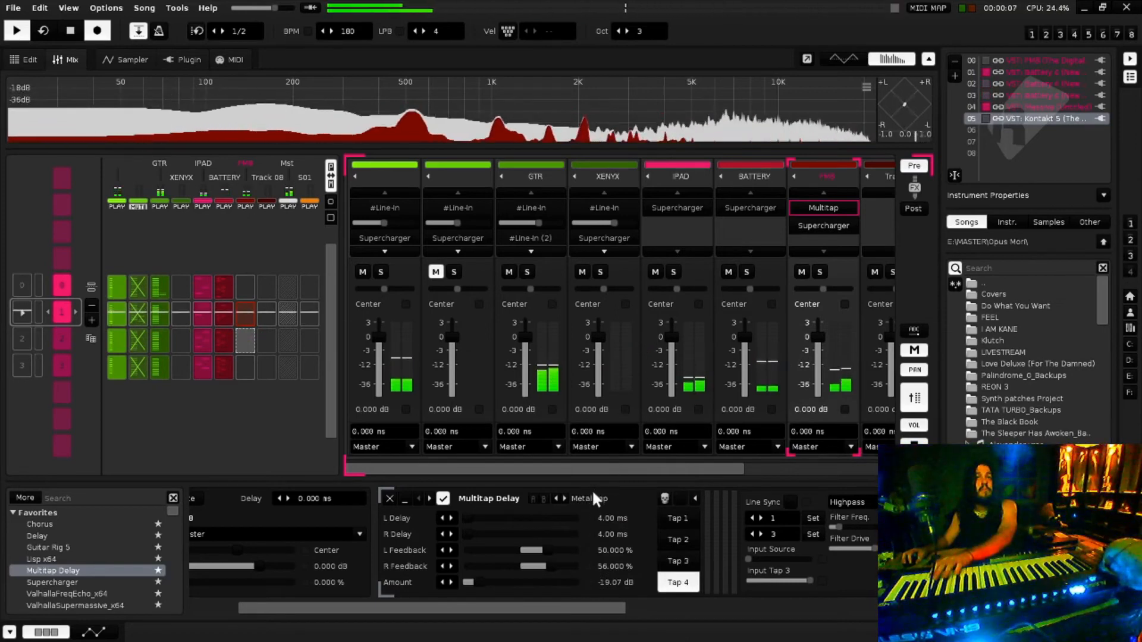
Load the Fading Whispers preset in the Multitap Delay and lower the Tap 1 amount to about -4.55 dB.
{"action": "left_click", "coordinate": [590, 499]}
{"action": "left_click", "coordinate": [641, 331]}
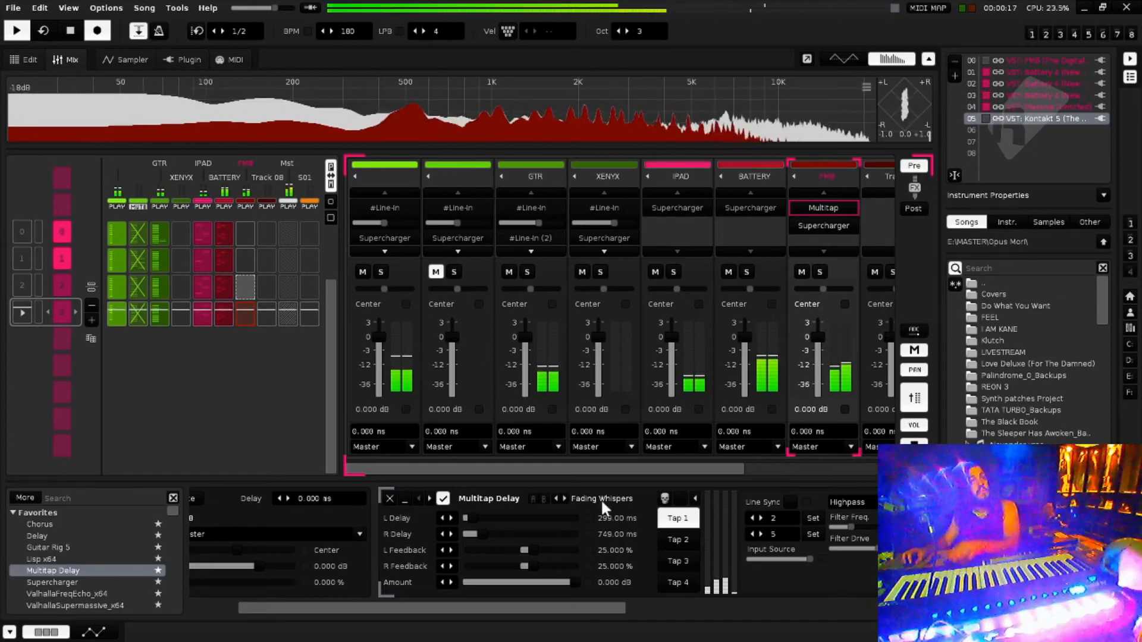
{"action": "left_click_drag", "start_coordinate": [571, 583], "coordinate": [547, 582]}
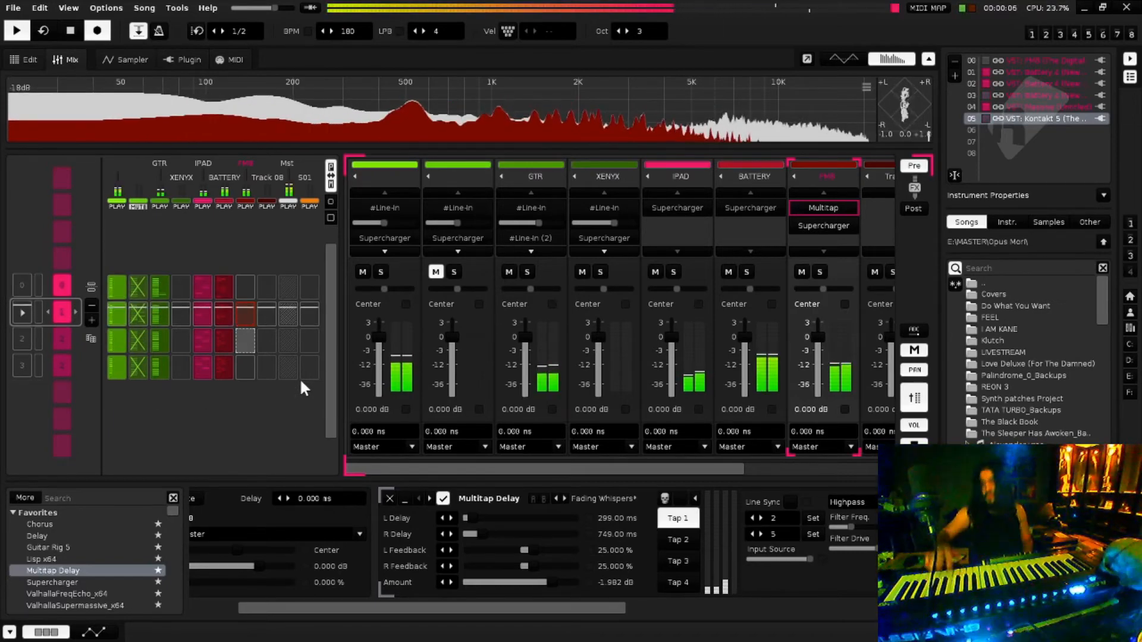
{"action": "left_click_drag", "start_coordinate": [543, 583], "coordinate": [526, 584]}
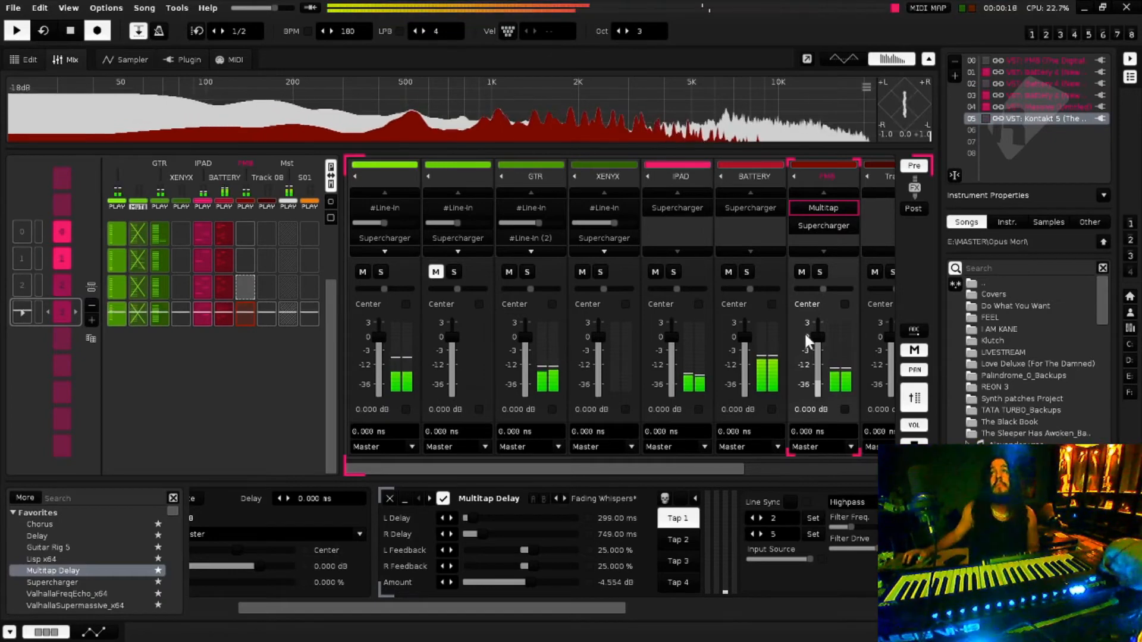
Lower the FM8 track's volume to about -18.15 dB in the mixer and stop playback.
{"action": "left_click_drag", "start_coordinate": [819, 337], "coordinate": [839, 349]}
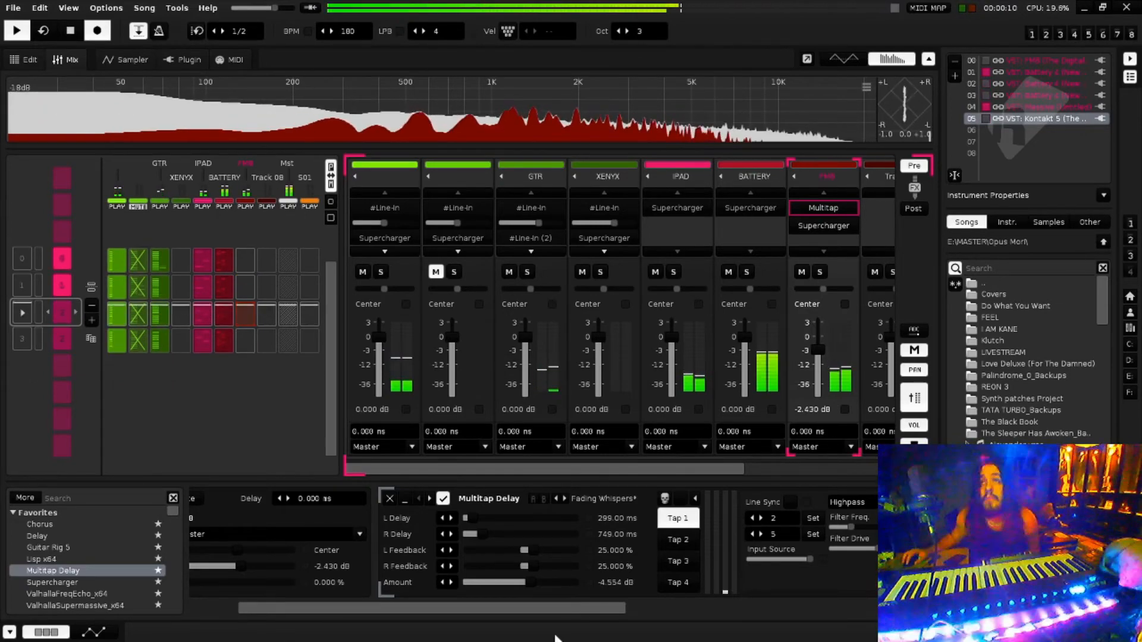
{"action": "left_click_drag", "start_coordinate": [806, 338], "coordinate": [807, 349]}
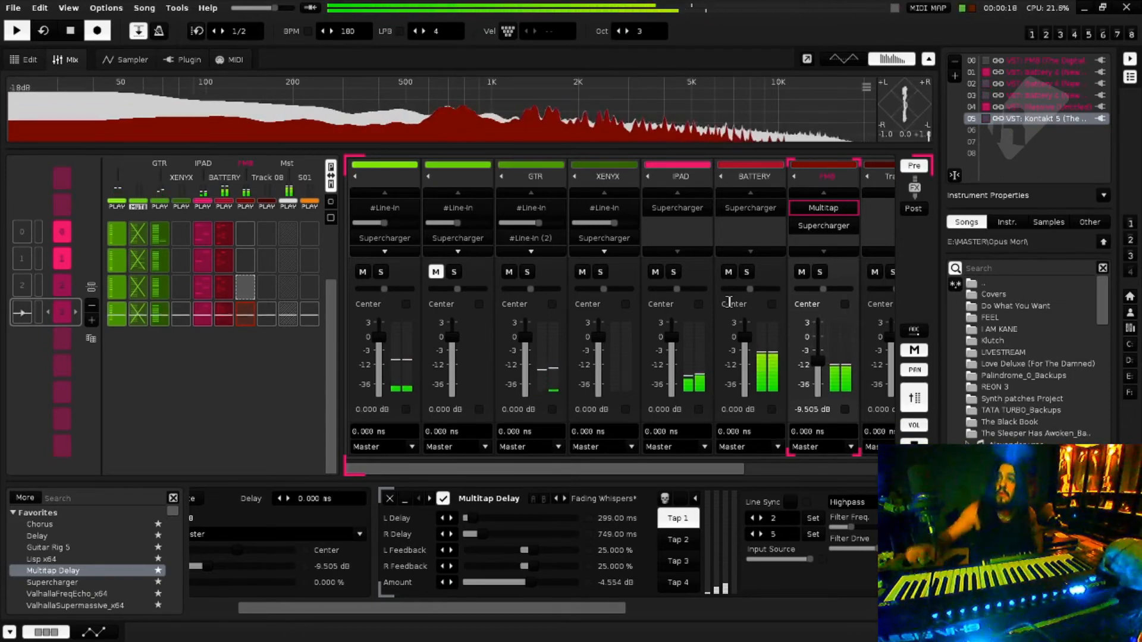
{"action": "left_click_drag", "start_coordinate": [821, 362], "coordinate": [825, 377]}
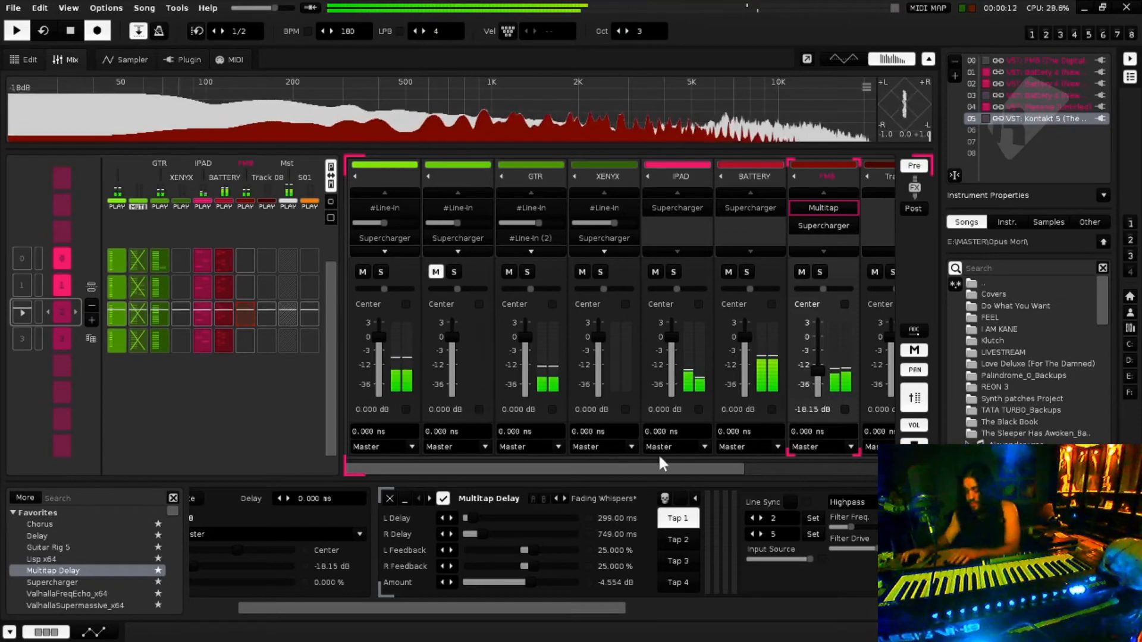
{"action": "key", "text": "space"}
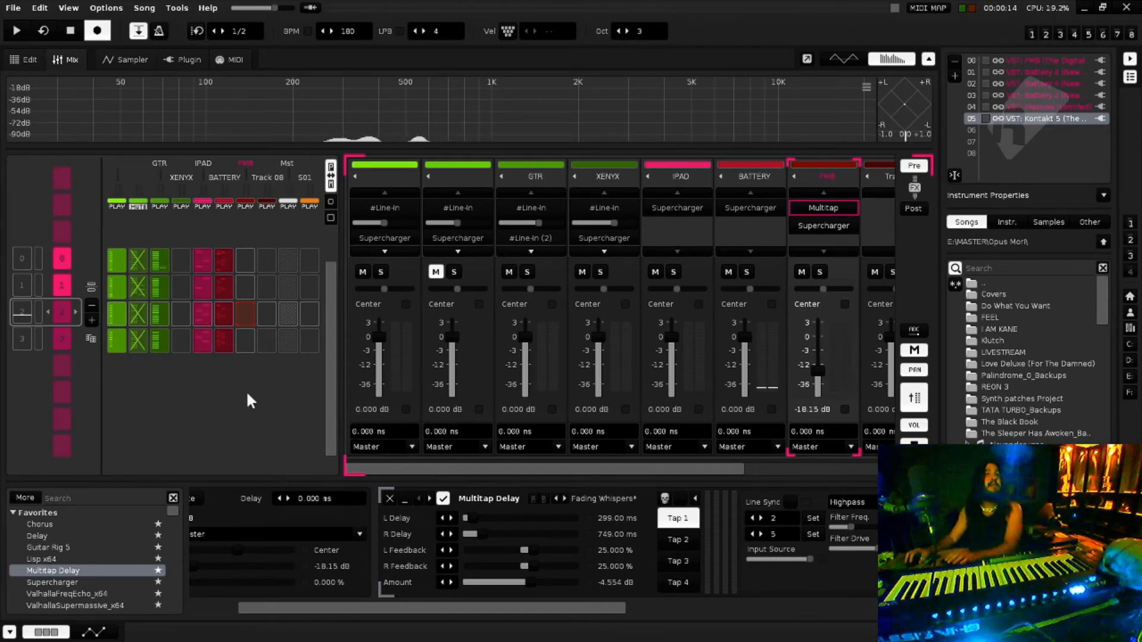
Add five empty patterns, numbered 4 to 8, after pattern 3 in the pattern matrix.
{"action": "left_click_drag", "start_coordinate": [329, 307], "coordinate": [348, 368]}
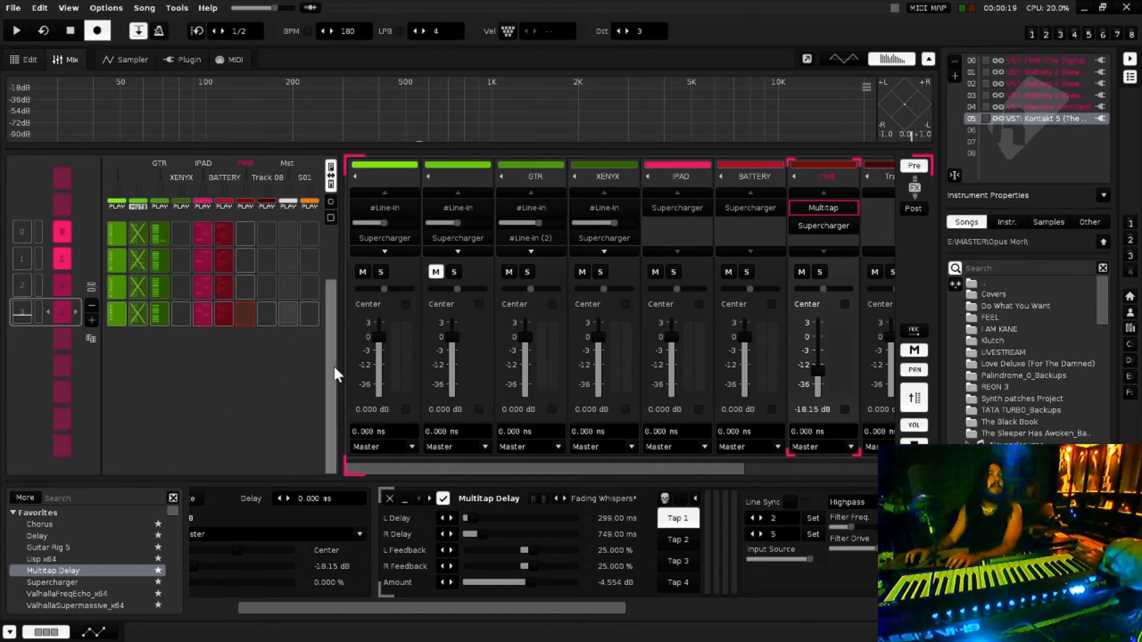
{"action": "left_click_drag", "start_coordinate": [333, 362], "coordinate": [333, 319]}
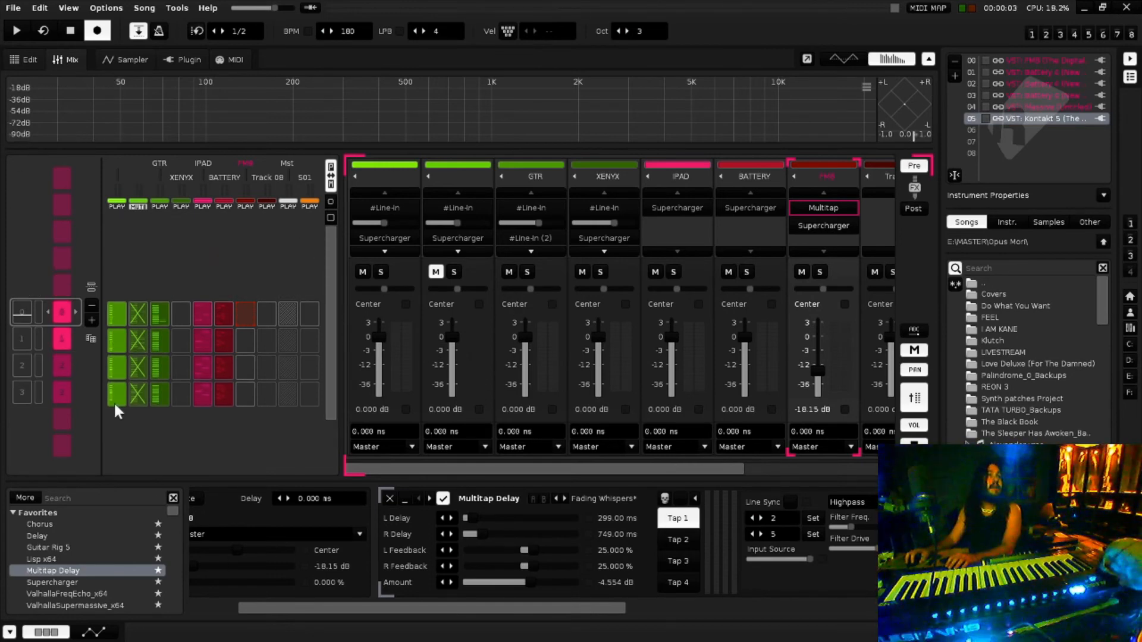
{"action": "scroll", "coordinate": [128, 436], "scroll_direction": "down", "scroll_amount": 3}
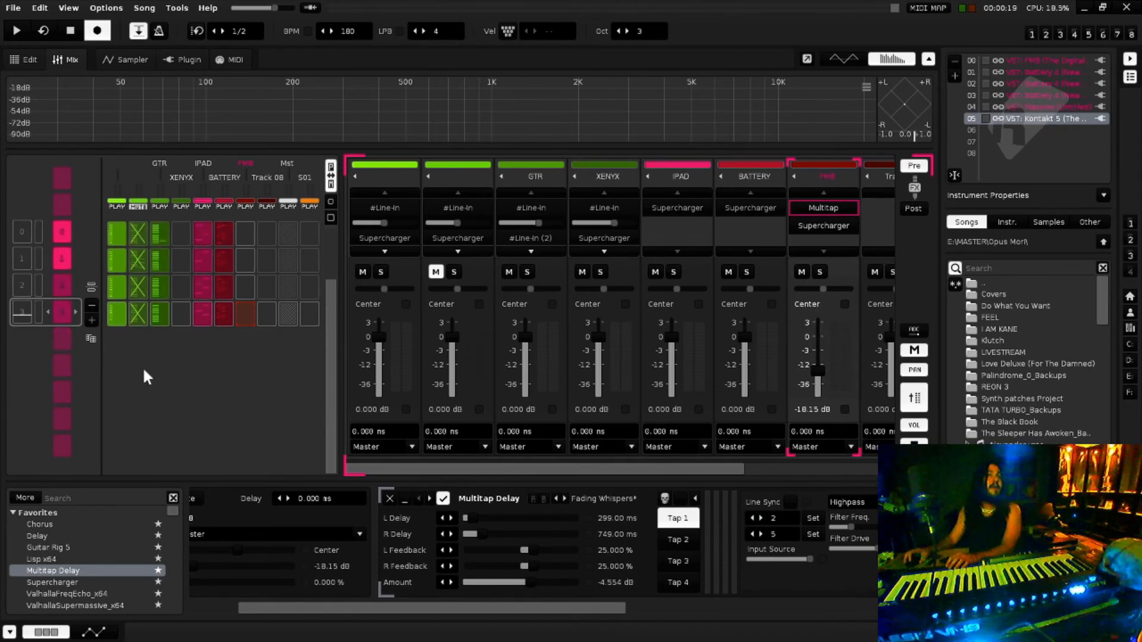
{"action": "left_click", "coordinate": [92, 320]}
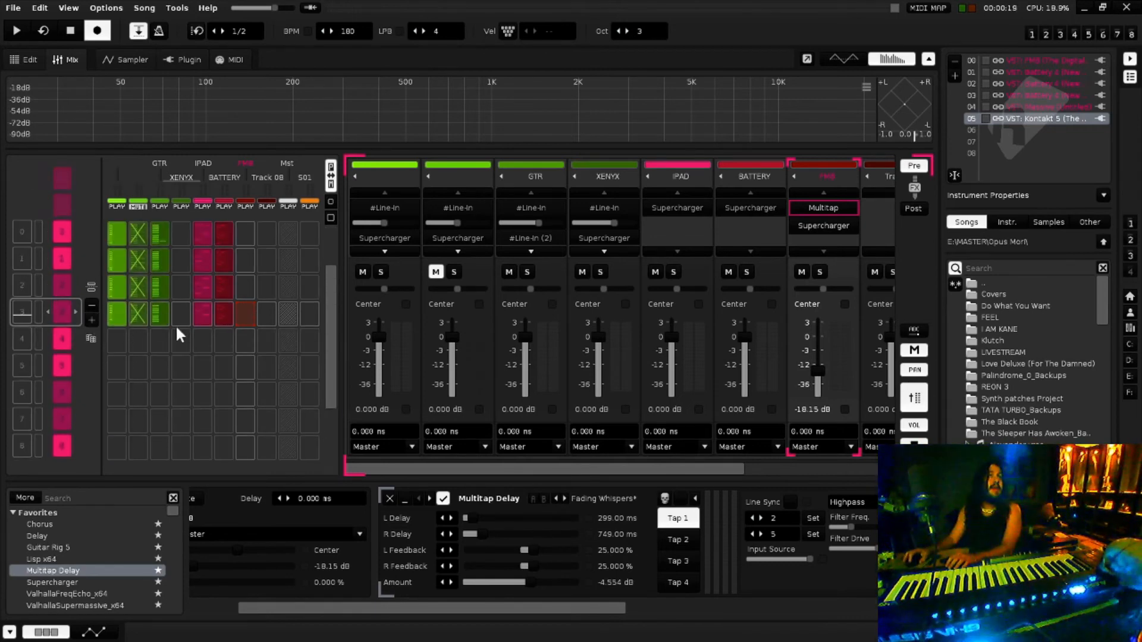
Copy the matrix slots of patterns 0 to 3 from the first track through BATTERY and paste them into patterns 4 to 7.
{"action": "scroll", "coordinate": [225, 324], "scroll_direction": "up", "scroll_amount": 3}
{"action": "left_click_drag", "start_coordinate": [225, 305], "coordinate": [116, 396]}
{"action": "right_click", "coordinate": [123, 313]}
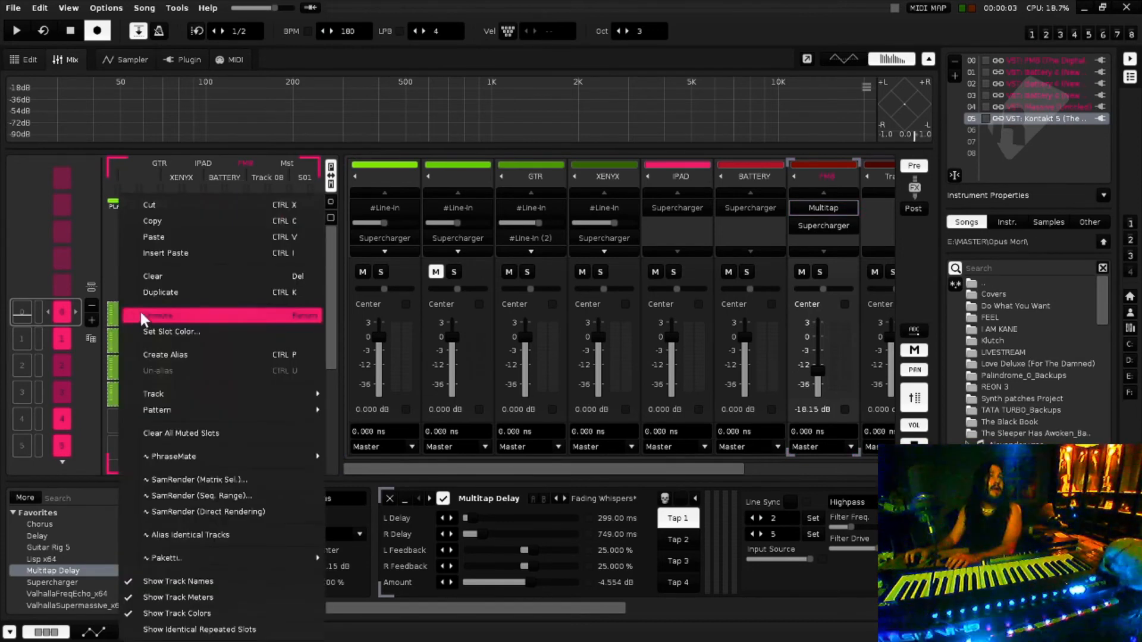
{"action": "left_click", "coordinate": [185, 226]}
{"action": "scroll", "coordinate": [152, 324], "scroll_direction": "up", "scroll_amount": 1}
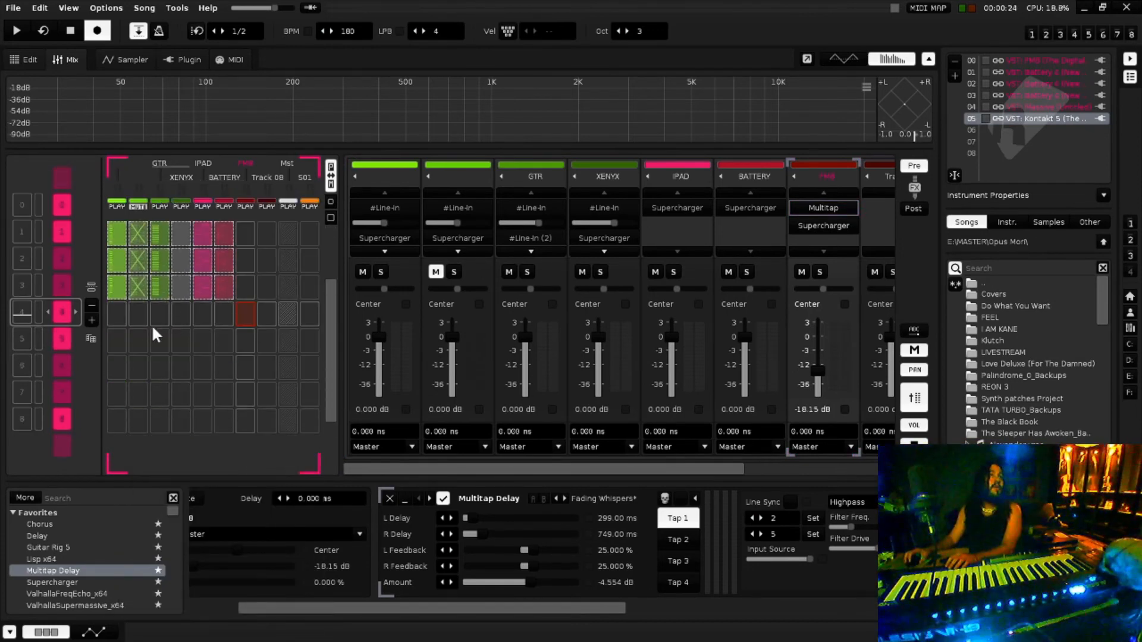
{"action": "left_click", "coordinate": [113, 317]}
{"action": "right_click", "coordinate": [115, 315]}
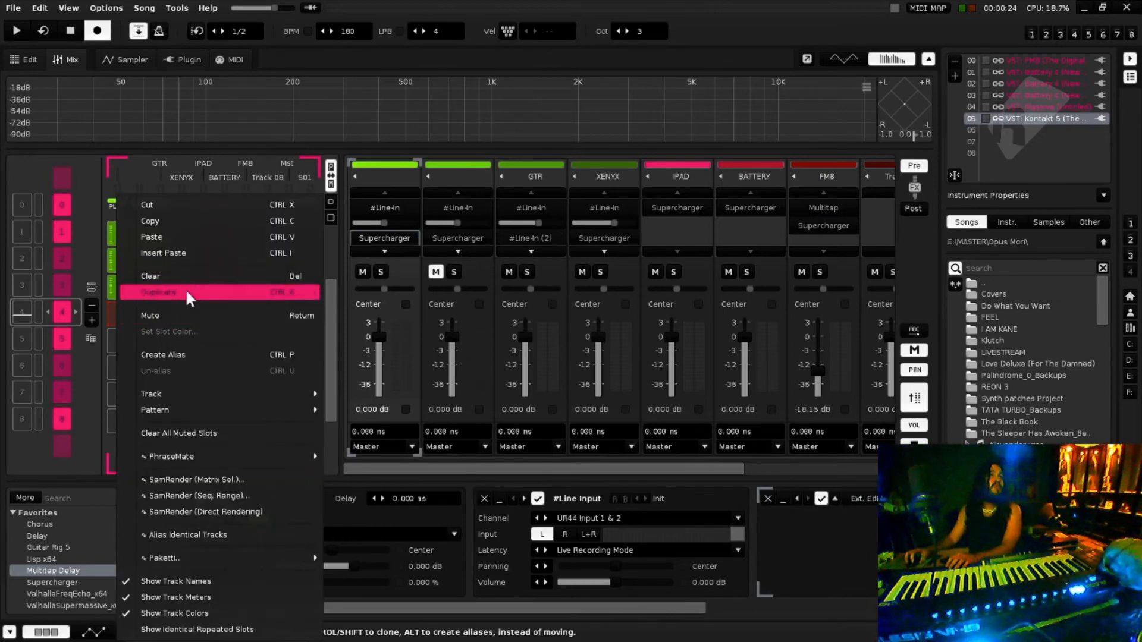
{"action": "left_click", "coordinate": [195, 238]}
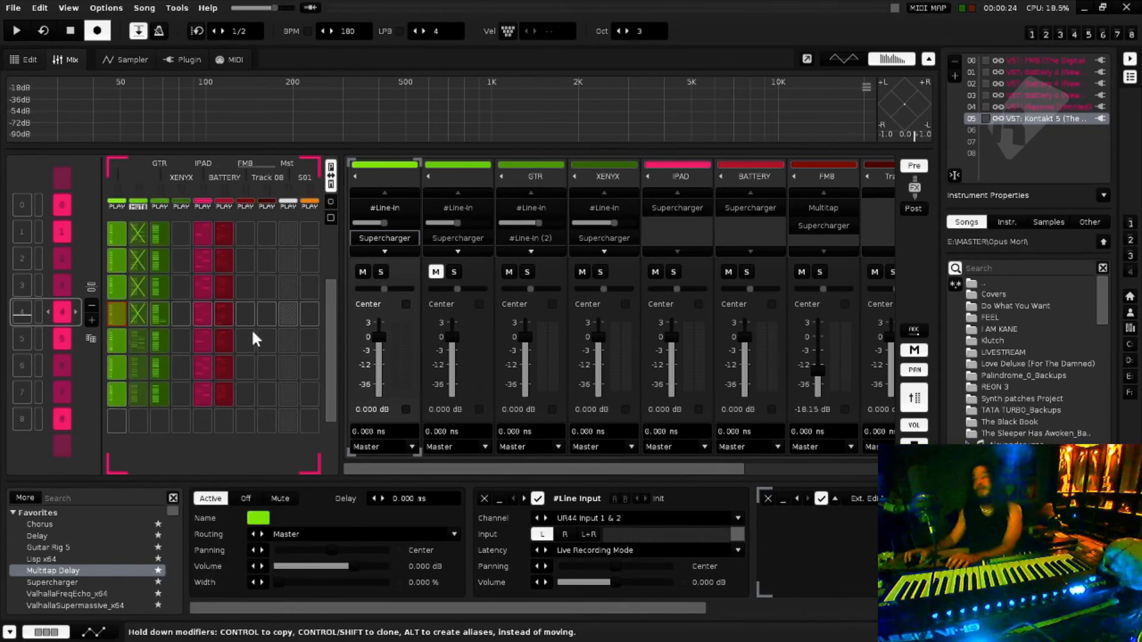